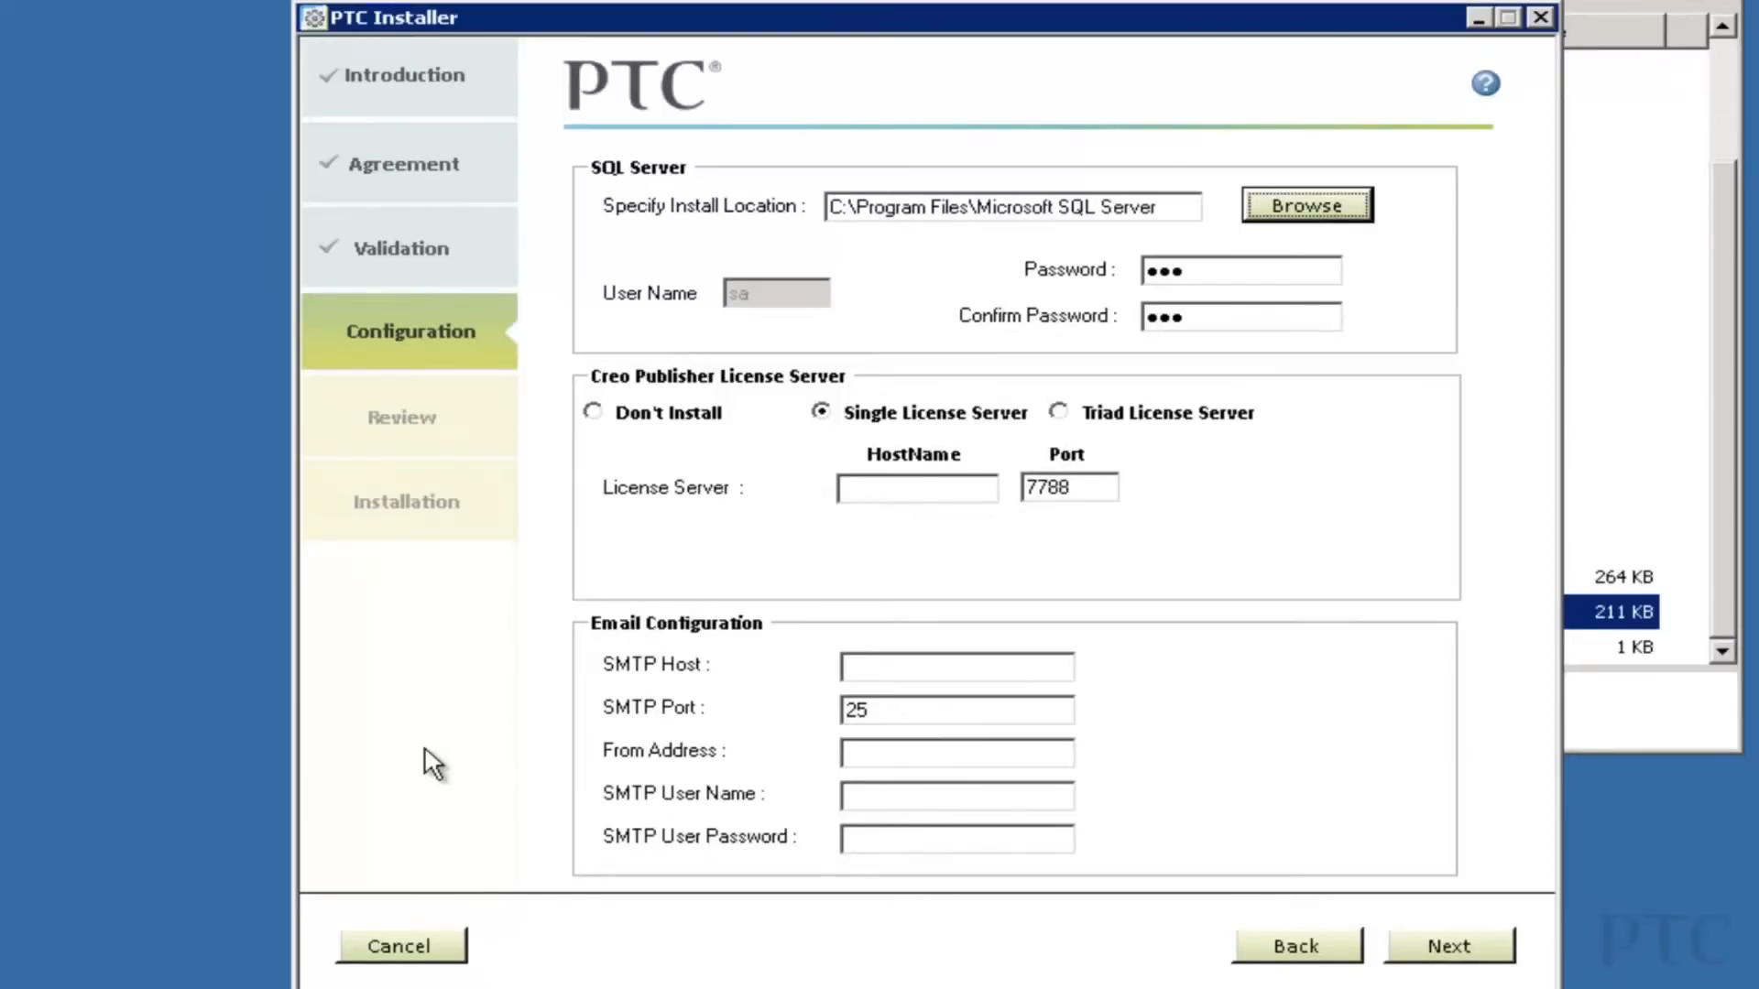
Enter PTCLicenseServer as the license server host name.
key("Tab")
key("Tab")
type("PTCLicenseServer")
Set the SMTP host to int-mail.ptc.com and fill in the Windchill sender e-mail address.
key("Tab")
key("Tab")
key("Tab")
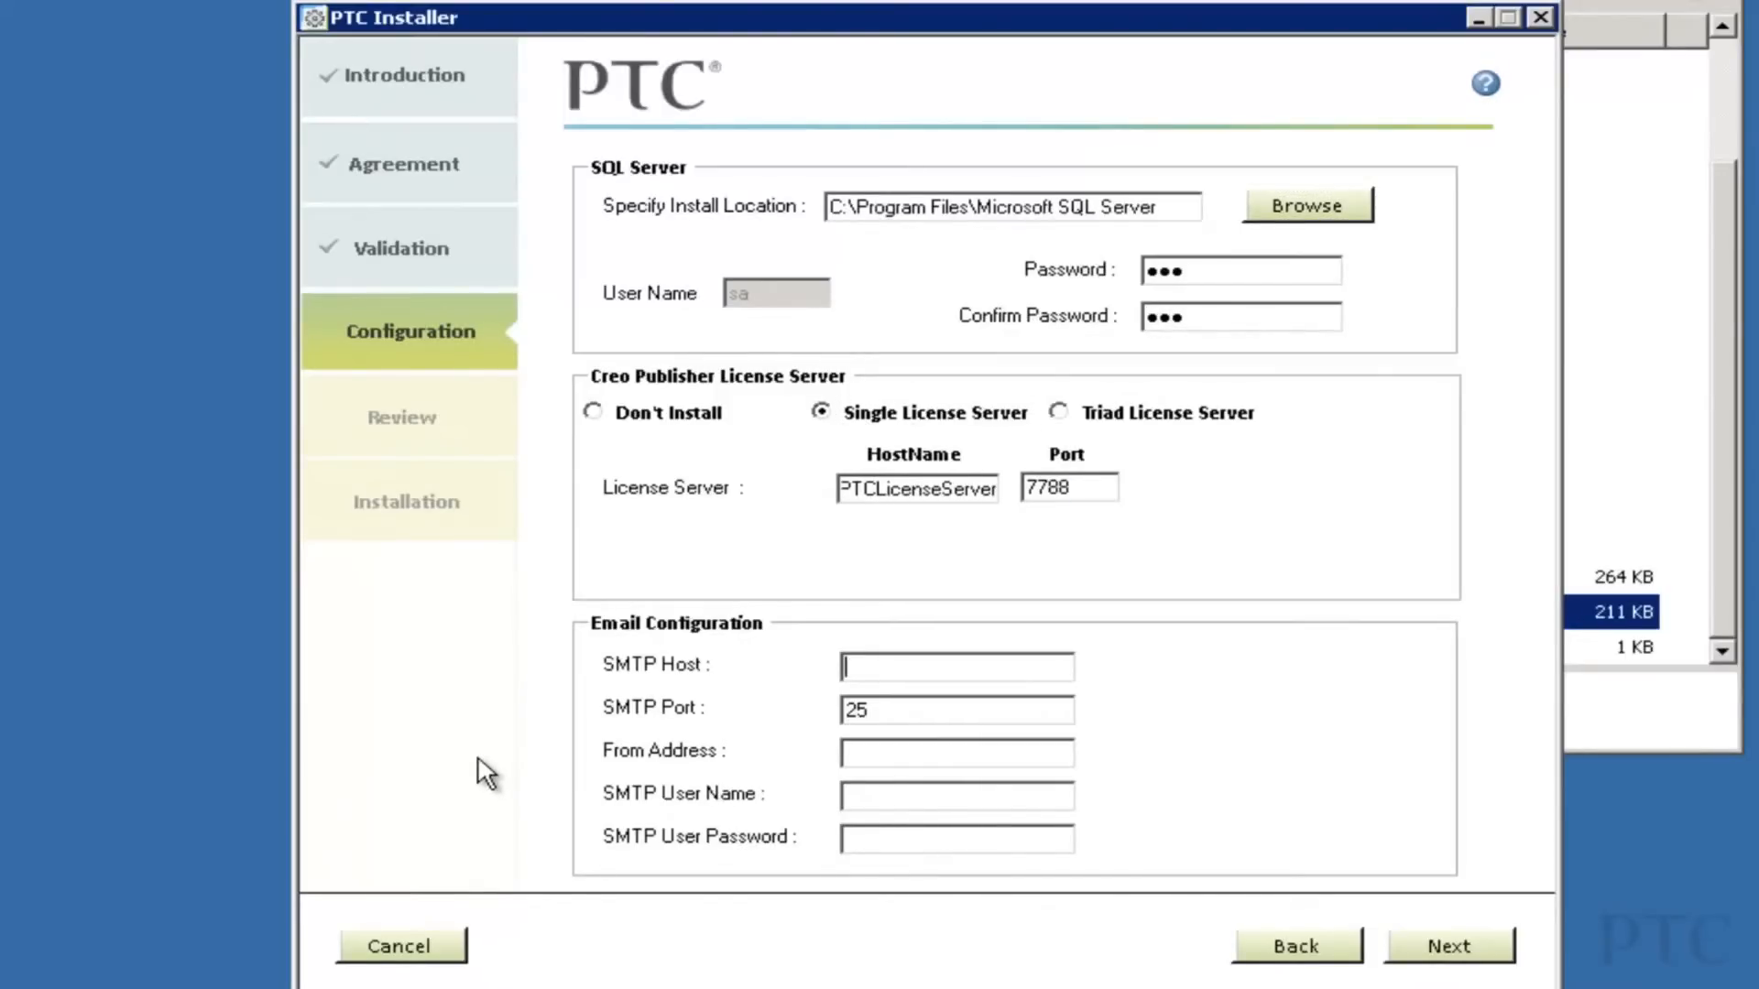
type("int-mail.ptc.com")
key("Tab")
key("Tab")
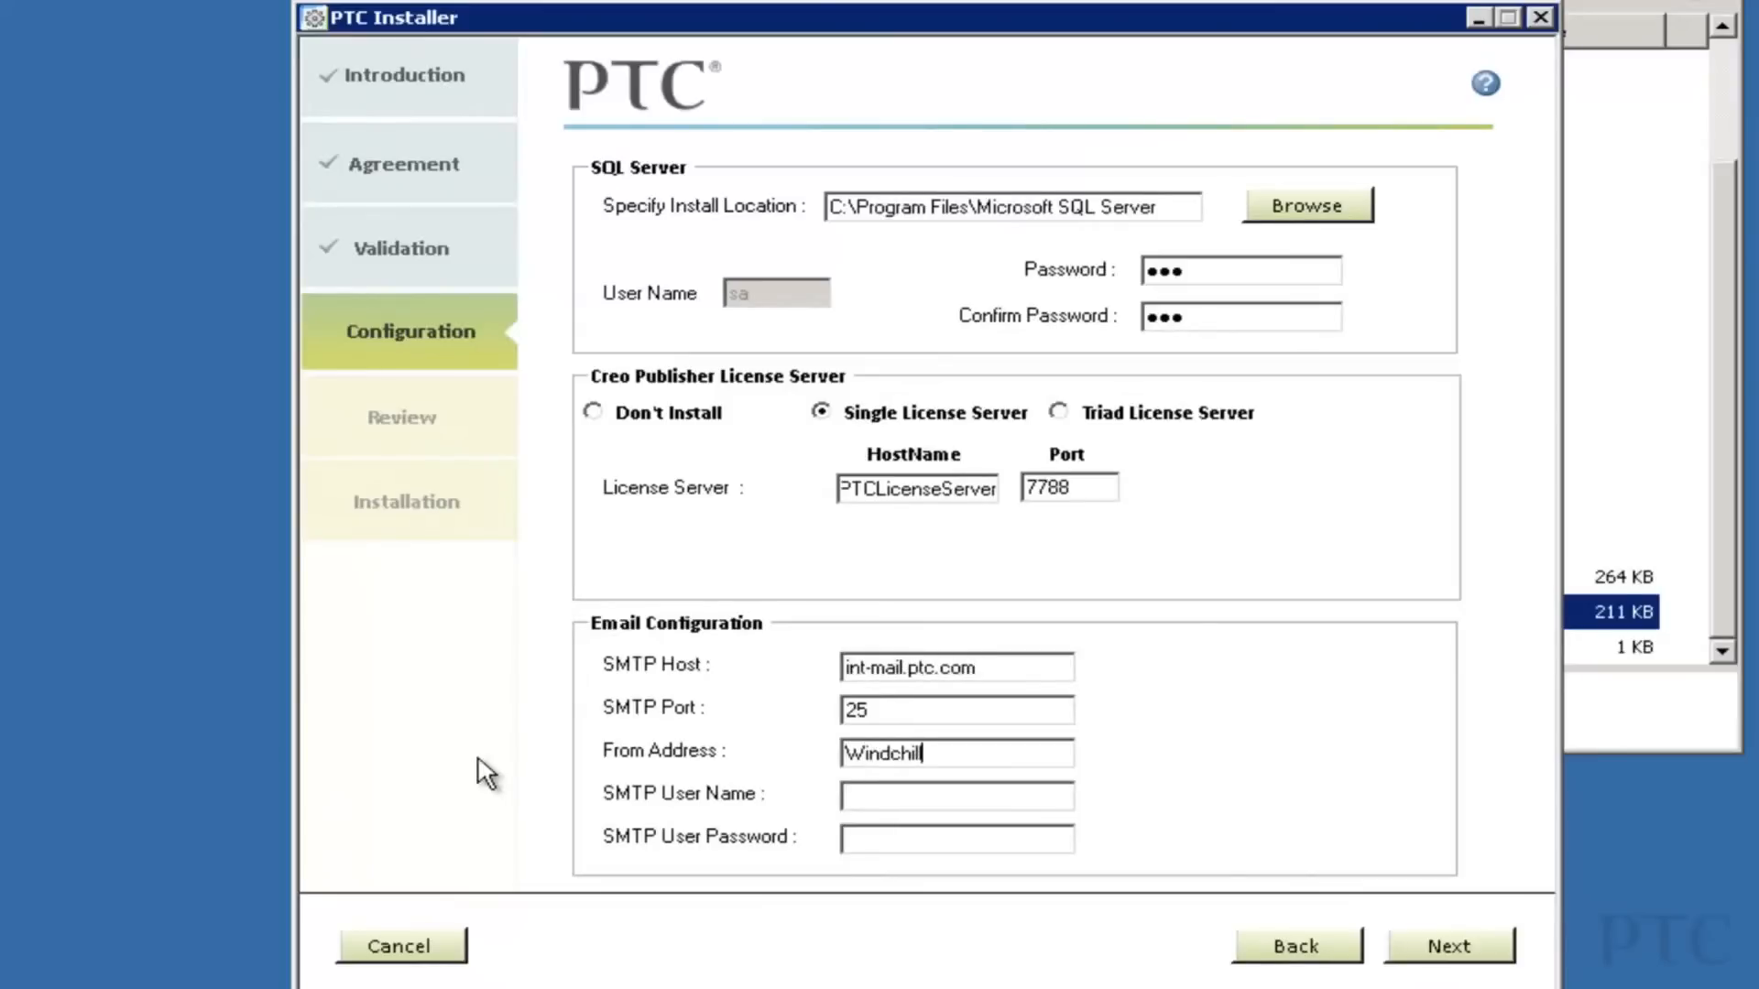
key("Tab")
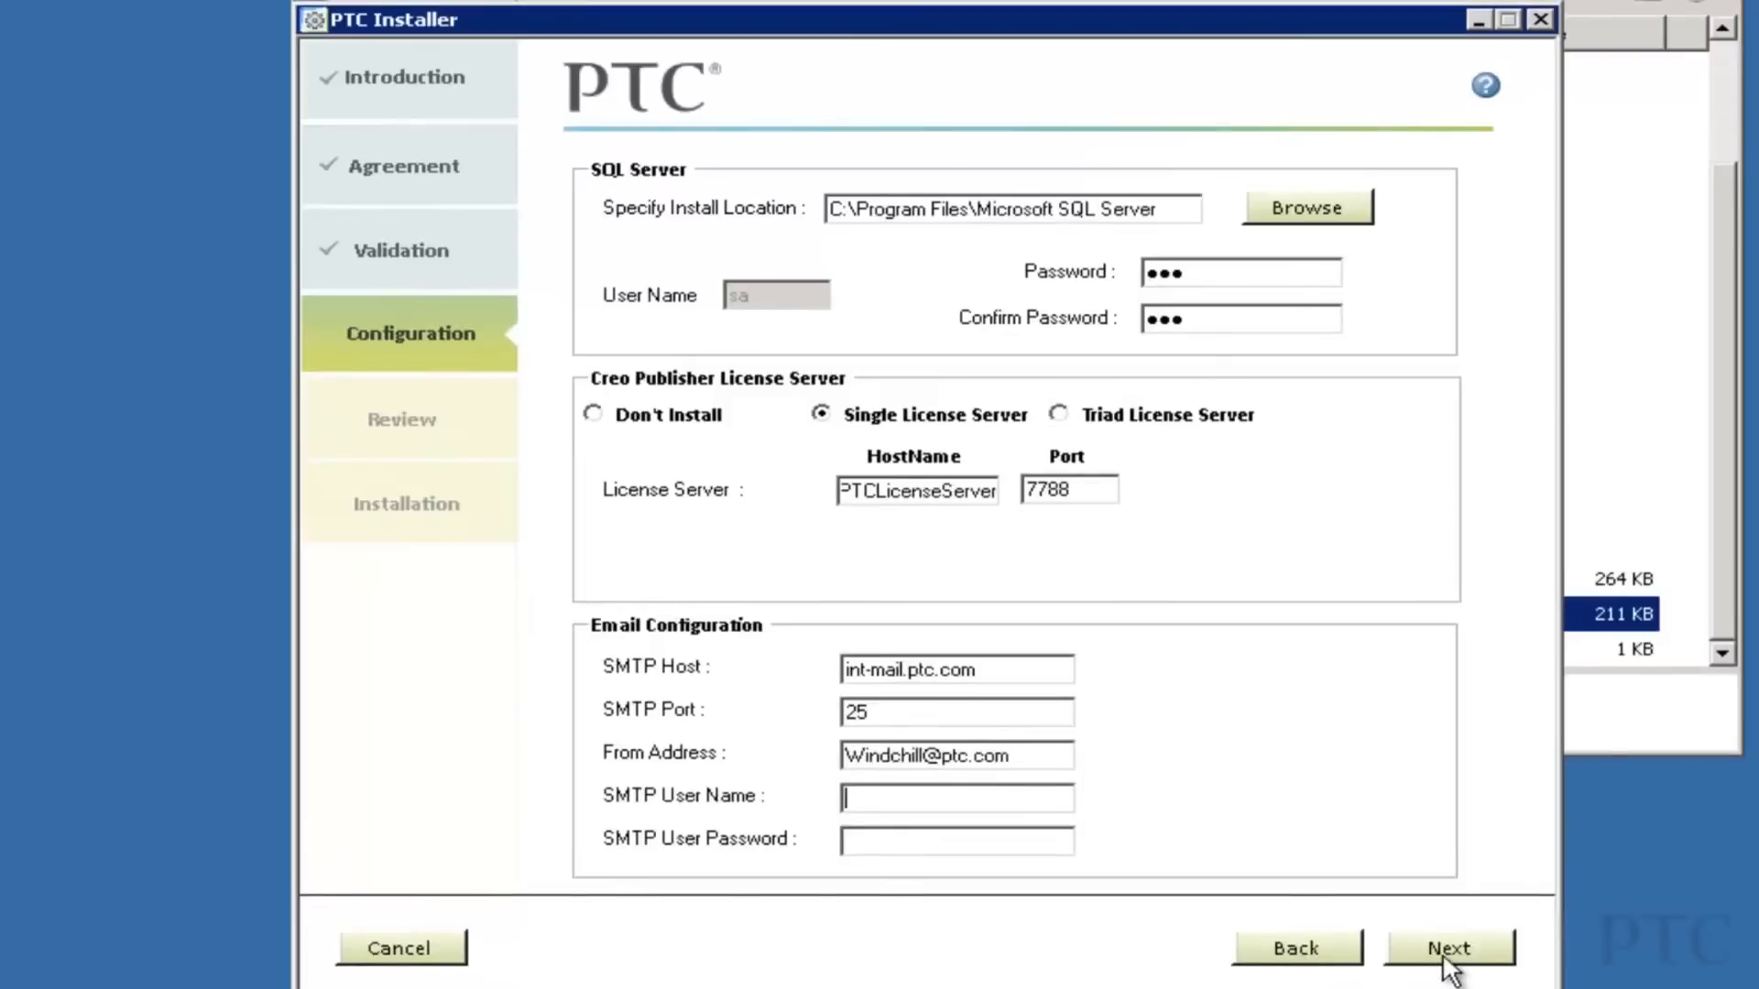
Install SQL Server, Windchill Server, Creo Publisher and Creo View Adapter, then close the installer.
left_click(1445, 950)
left_click(1464, 957)
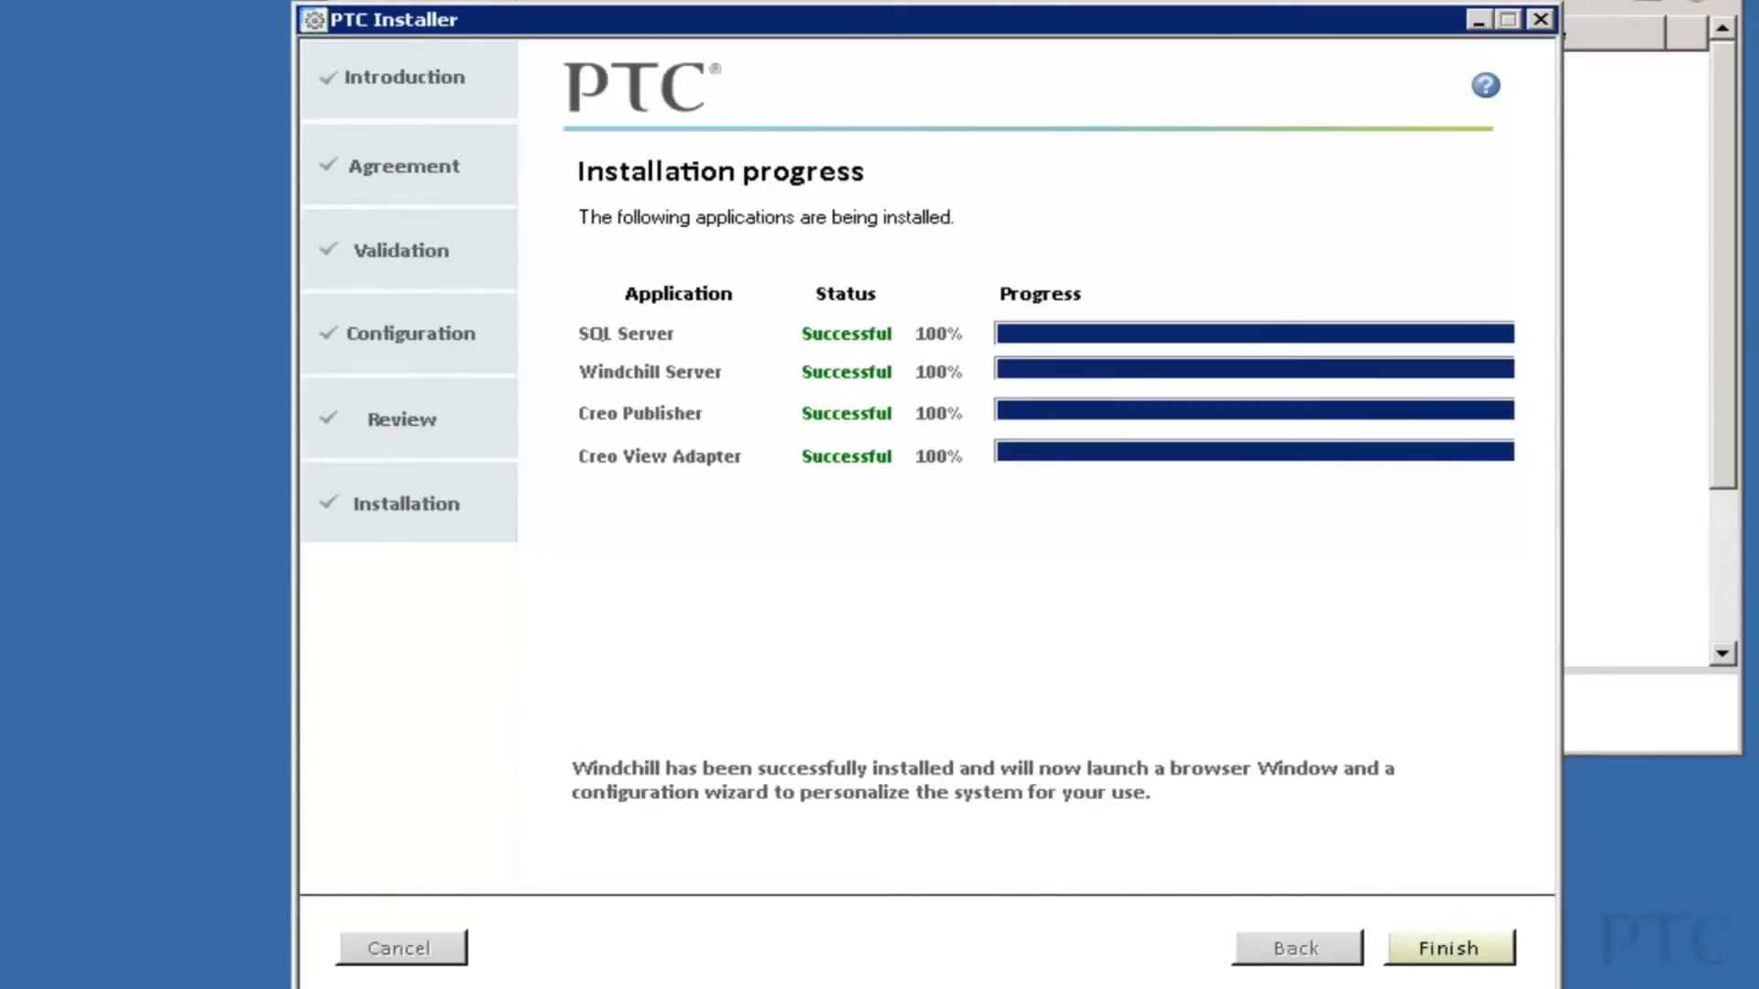
left_click(1457, 947)
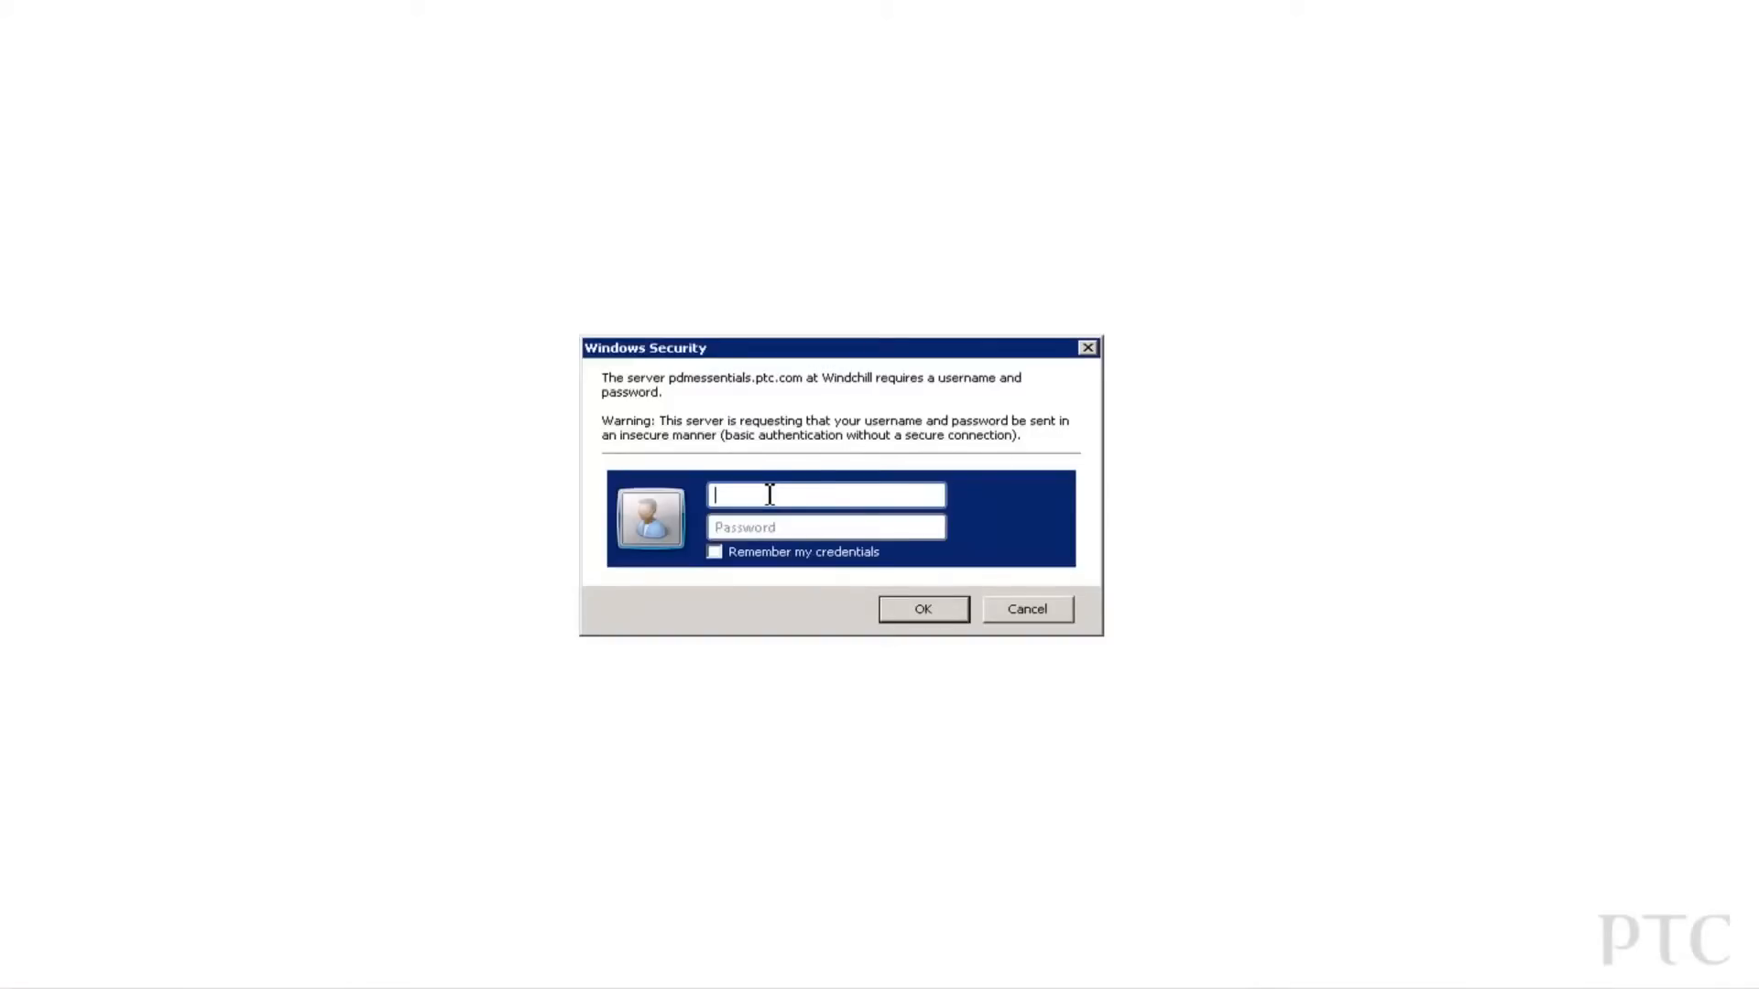
Sign in with the administrator user name and password to launch the configuration wizard.
type("wcadmin")
key("Tab")
type("wcadmin")
key("Return")
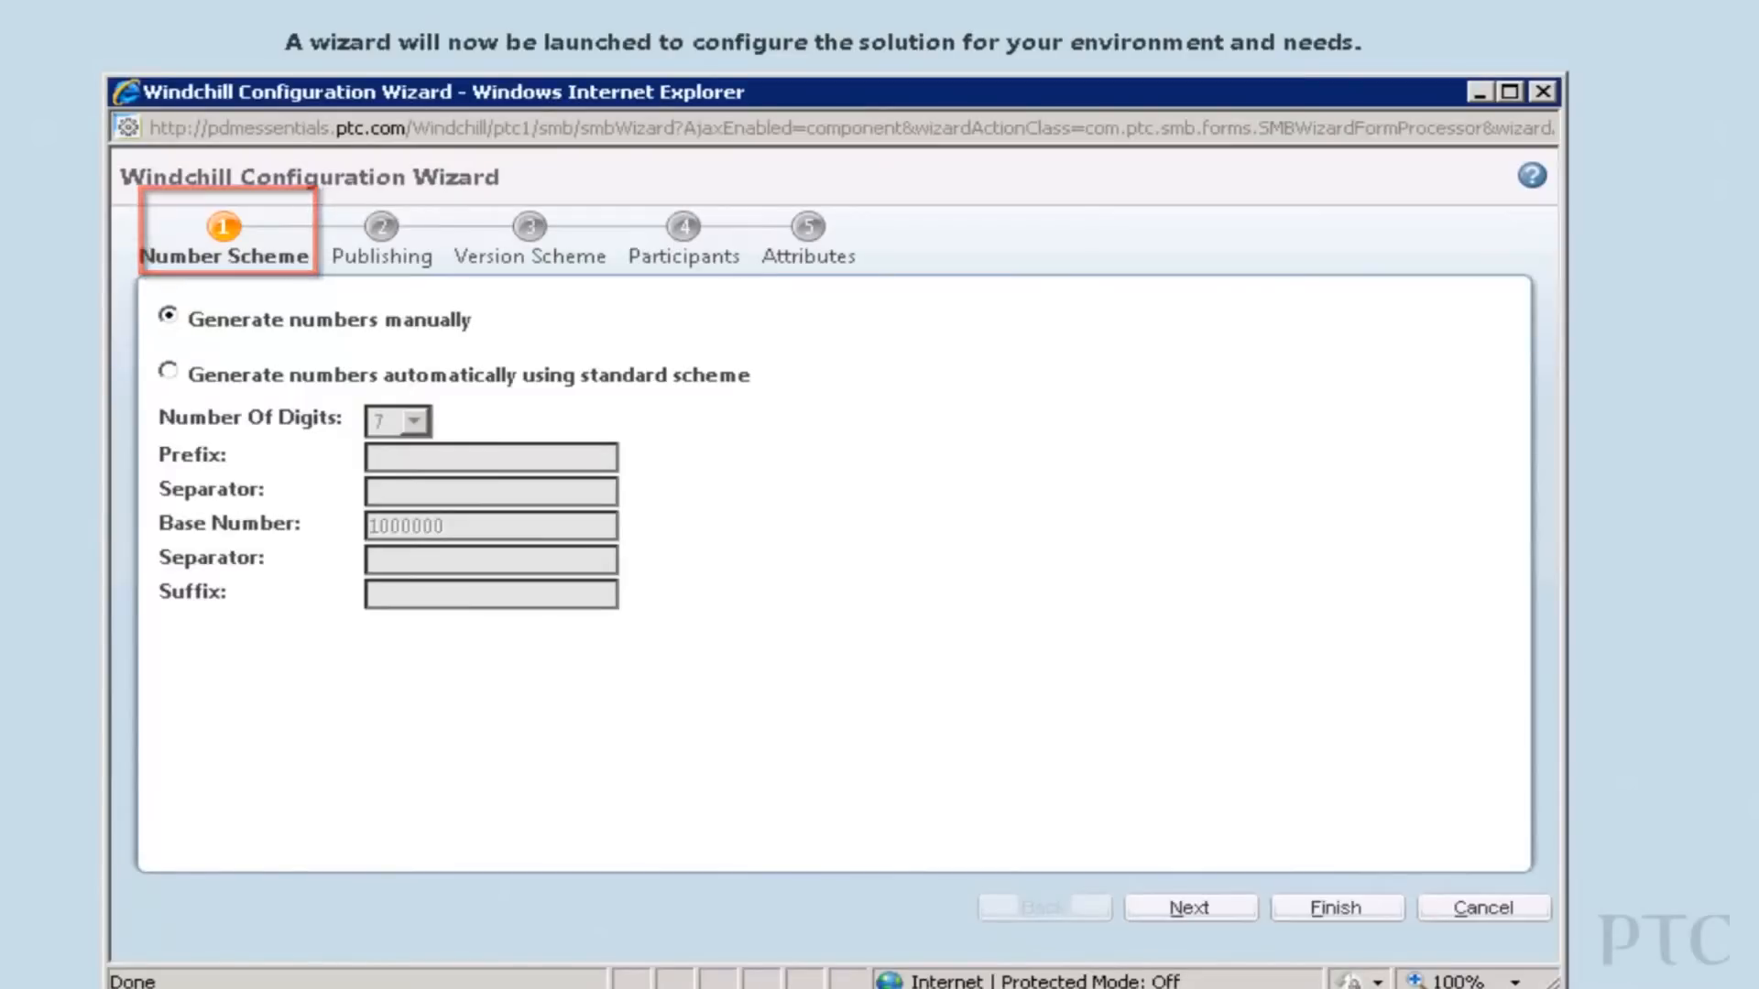
Keep the default Number Scheme, Publishing and ASME Y 14.35 Version Scheme pages, moving on to Participants.
left_click(1191, 910)
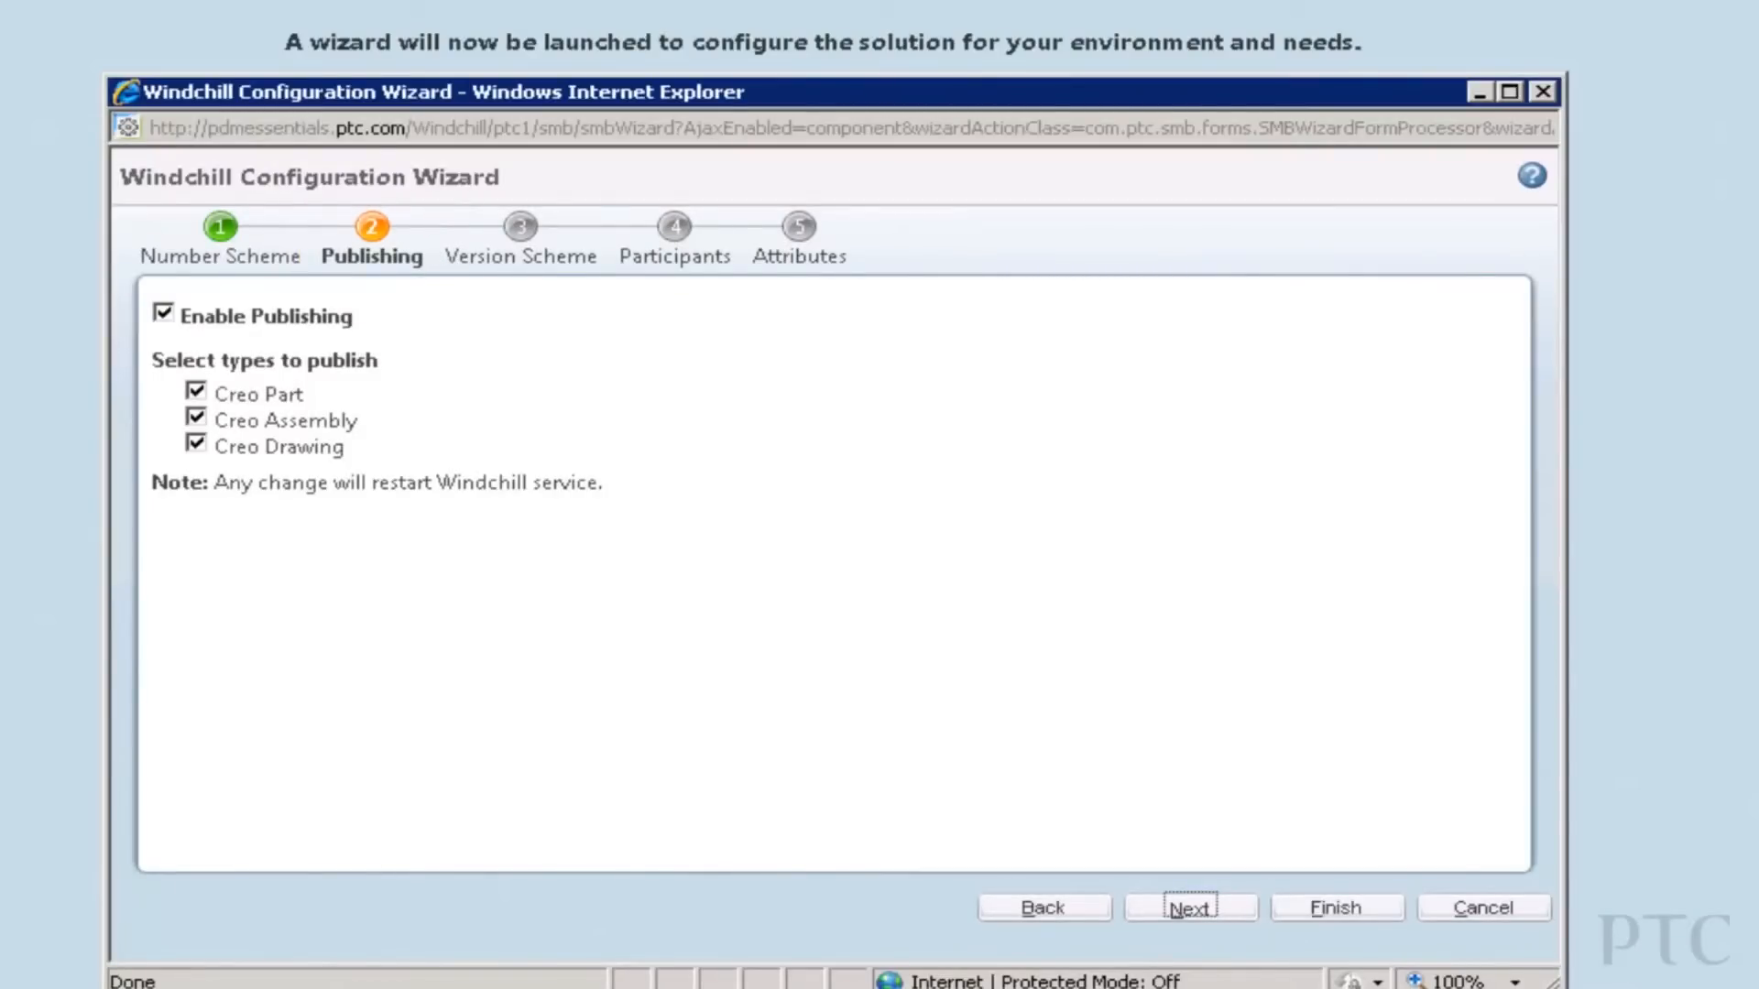
left_click(1188, 909)
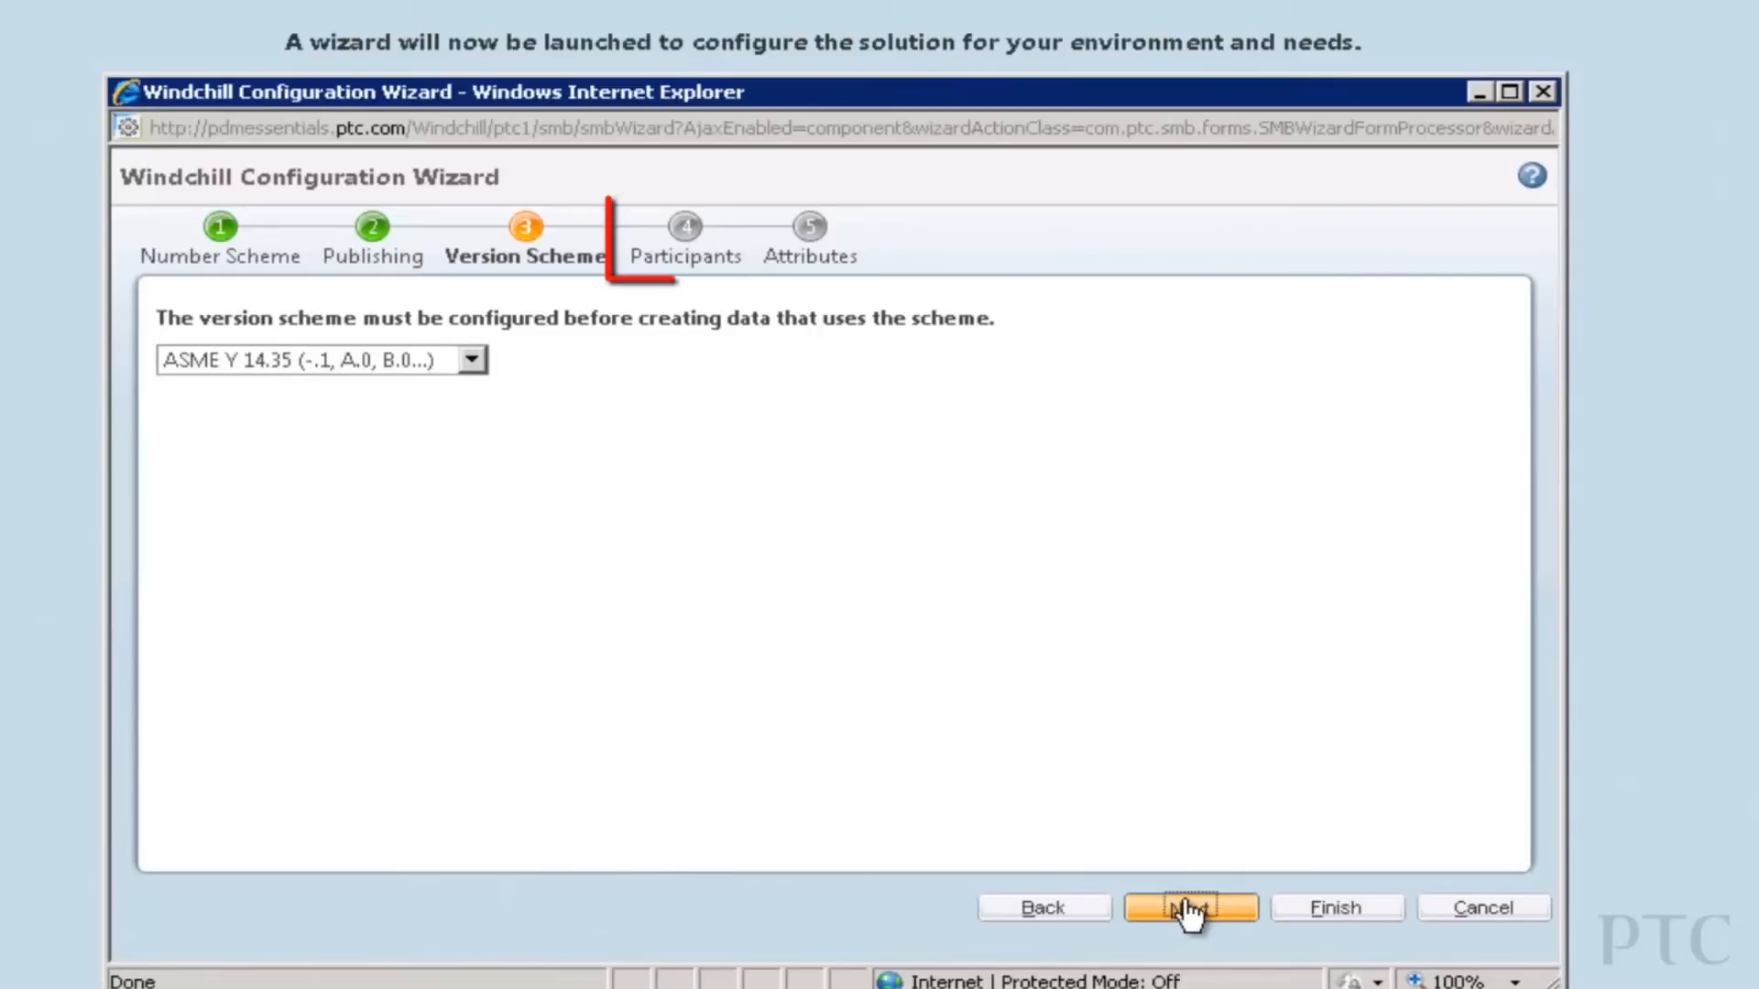
left_click(1188, 910)
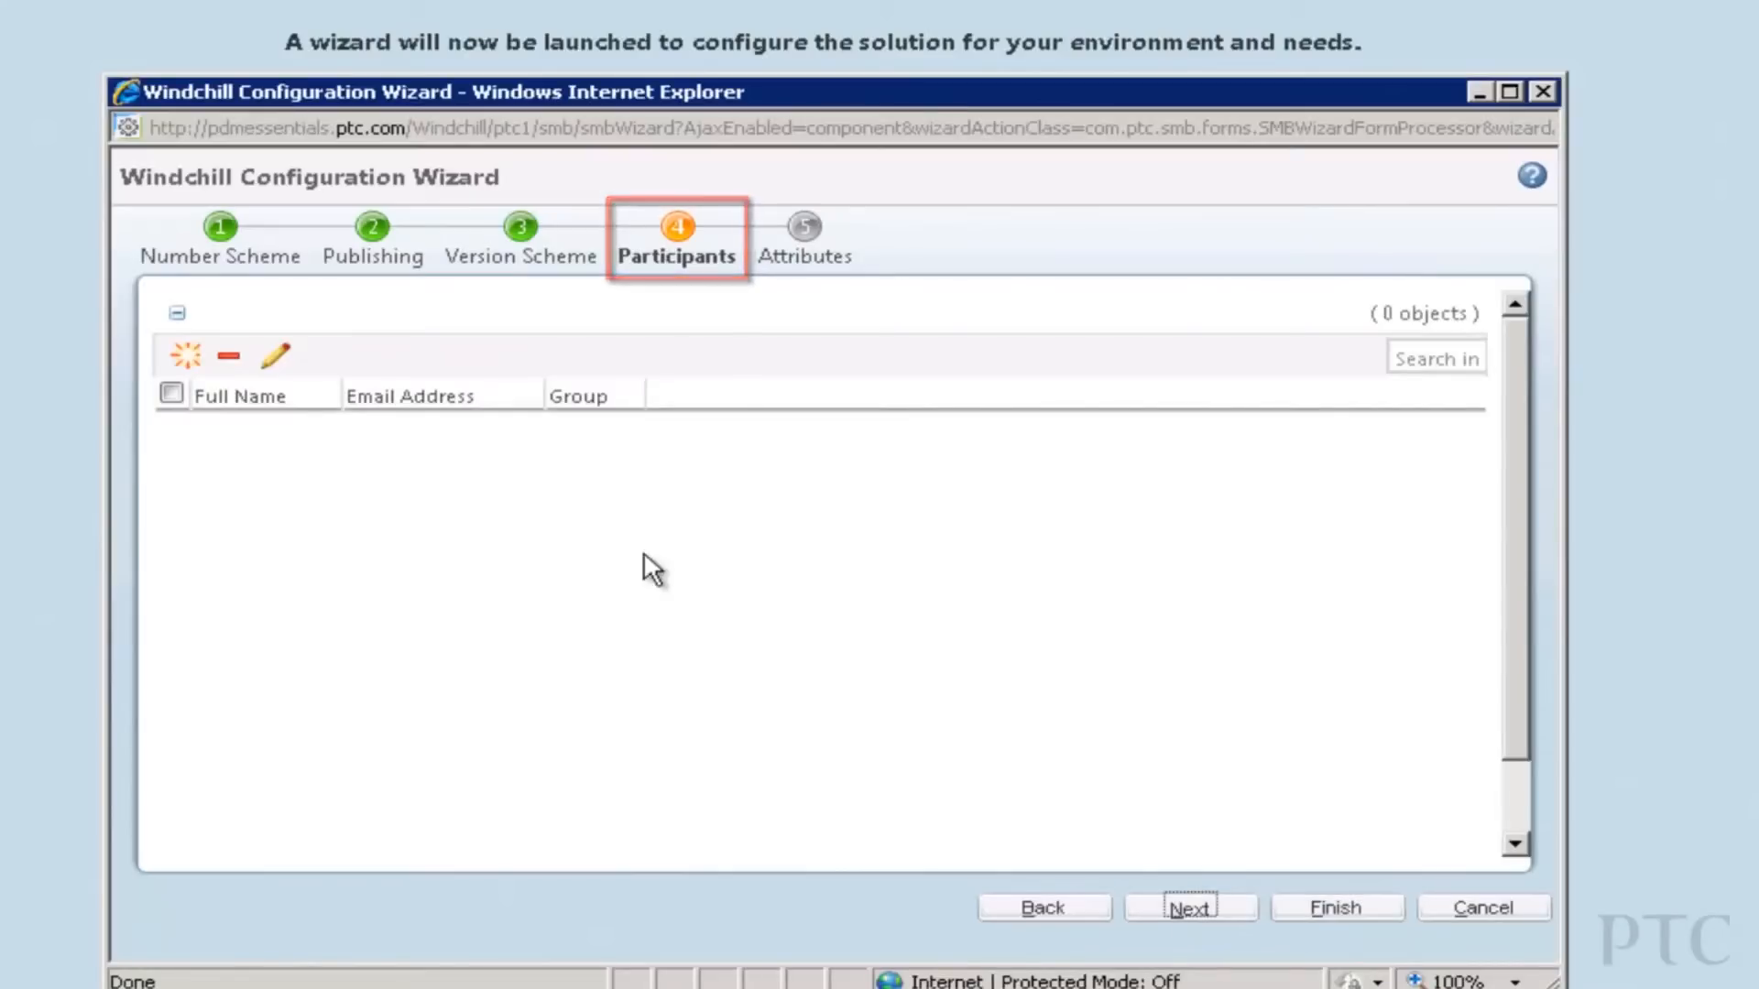
Begin a new Administrator user, filling in first name, last name and user name.
left_click(191, 366)
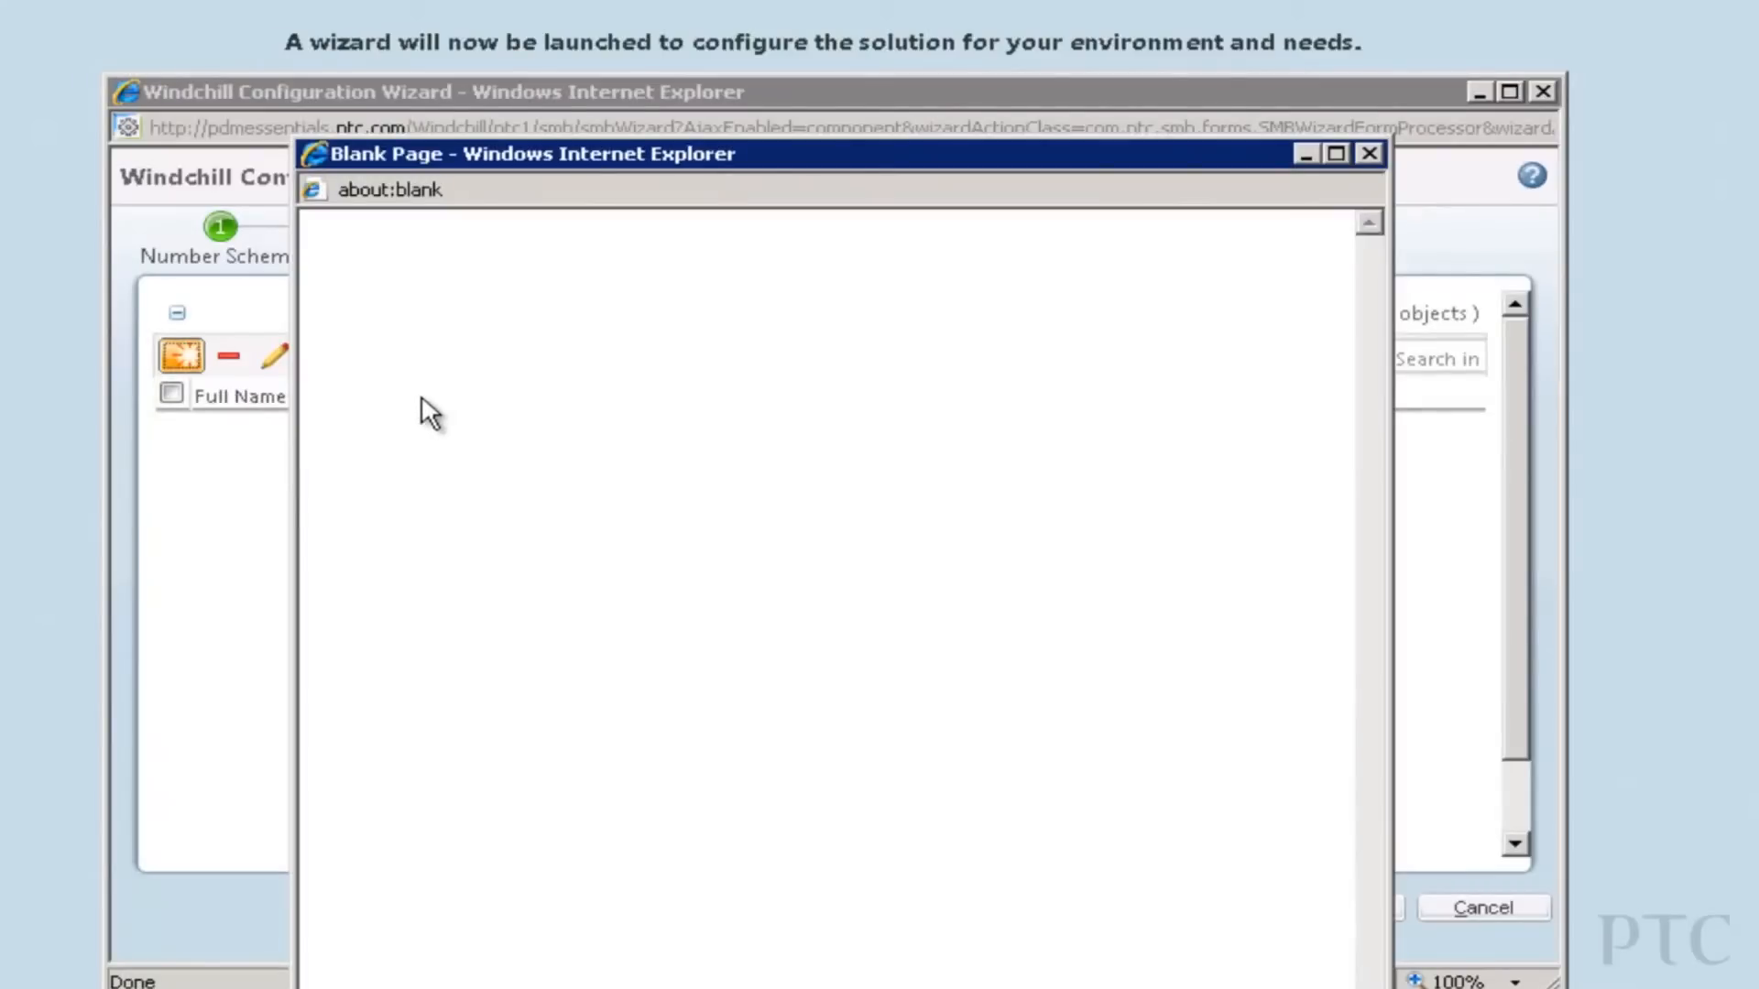
type("Amy")
key("Tab")
type("Administrator")
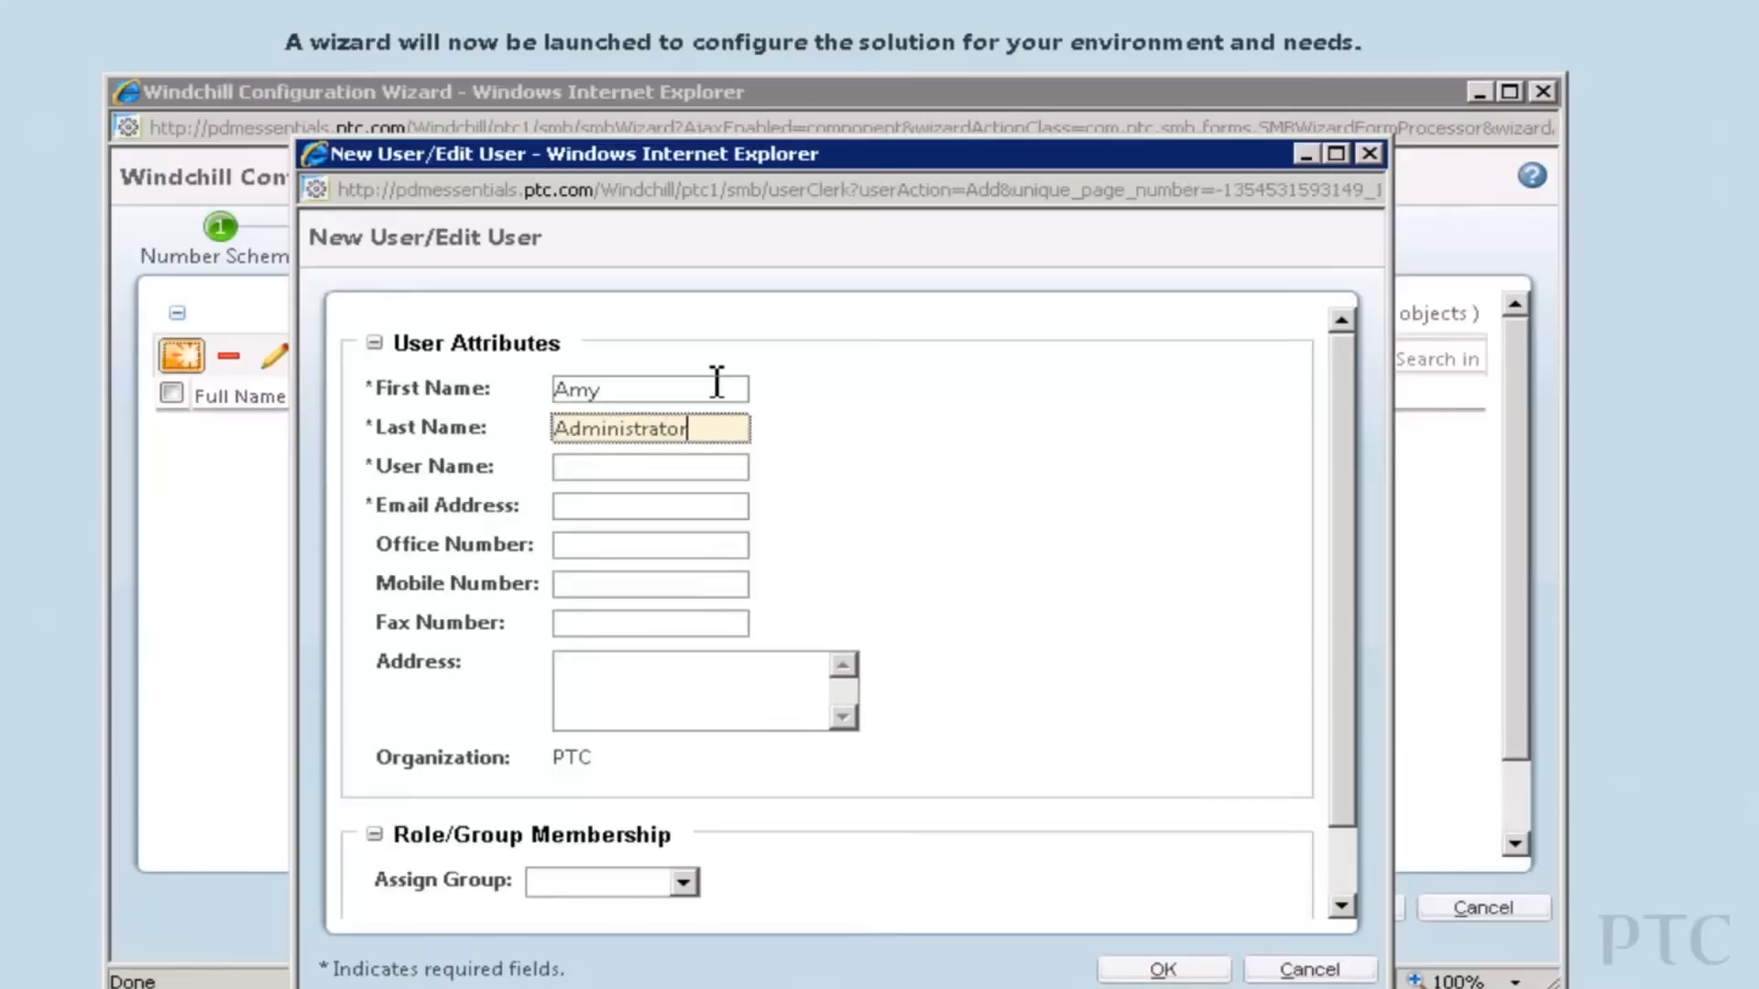
key("Tab")
type("Administrator")
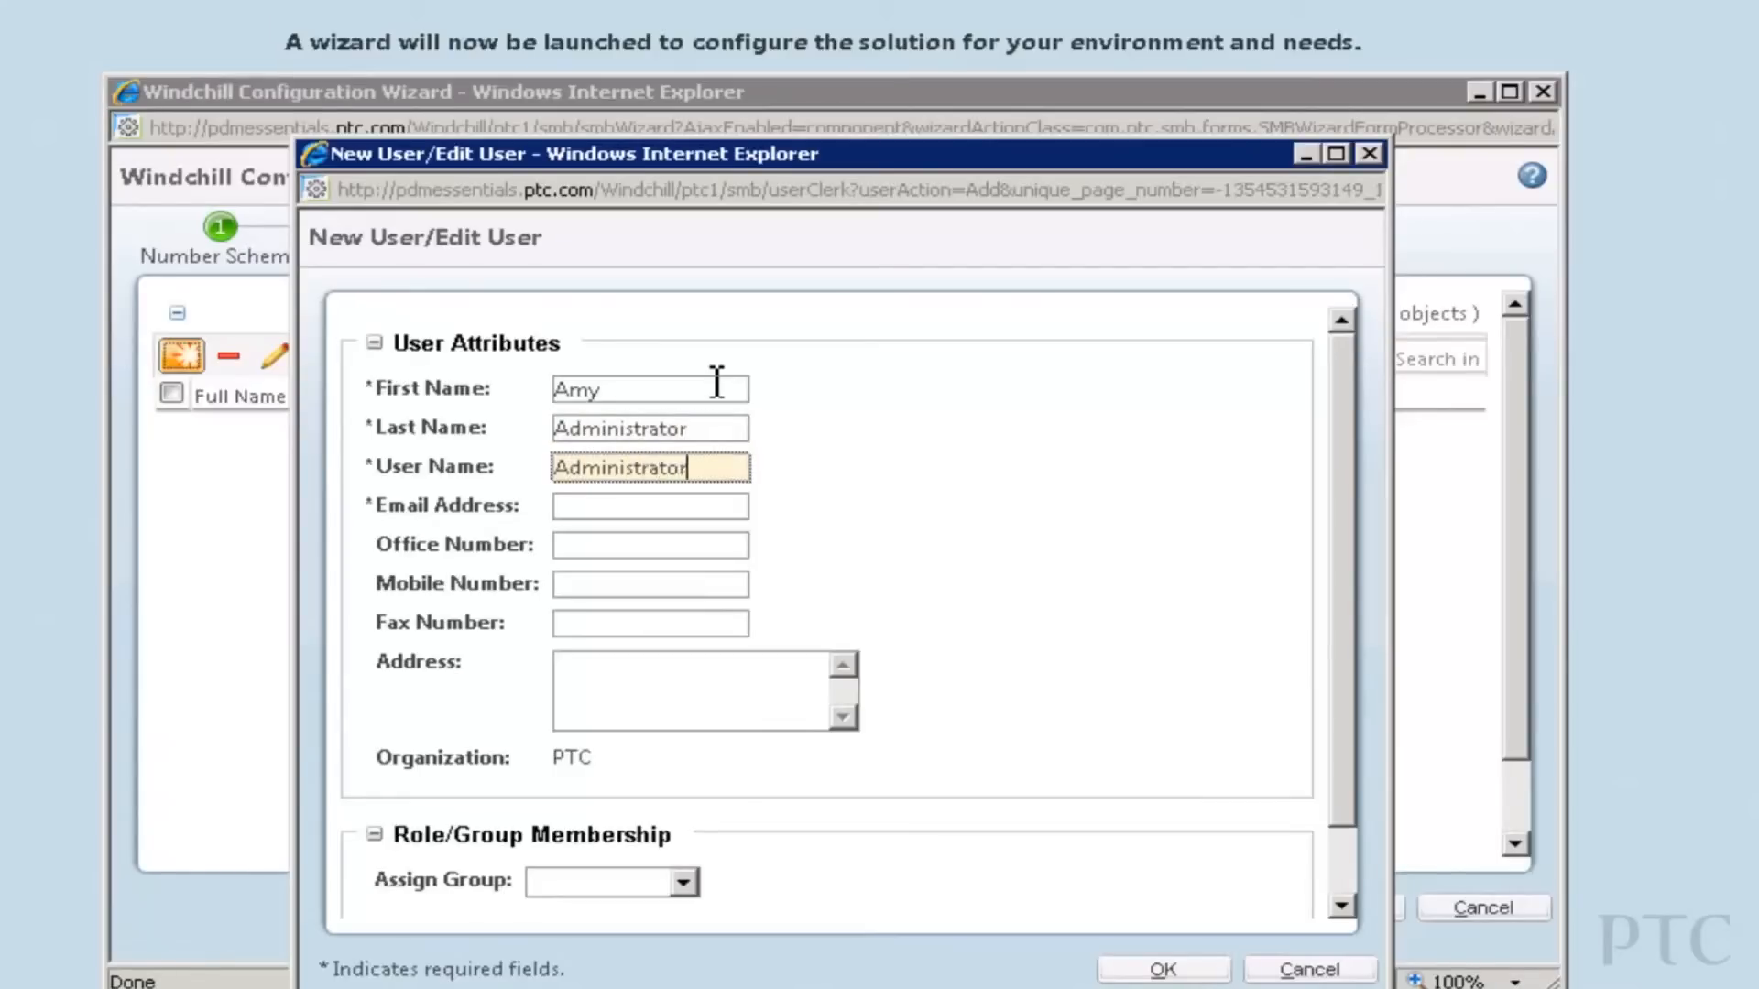
key("Tab")
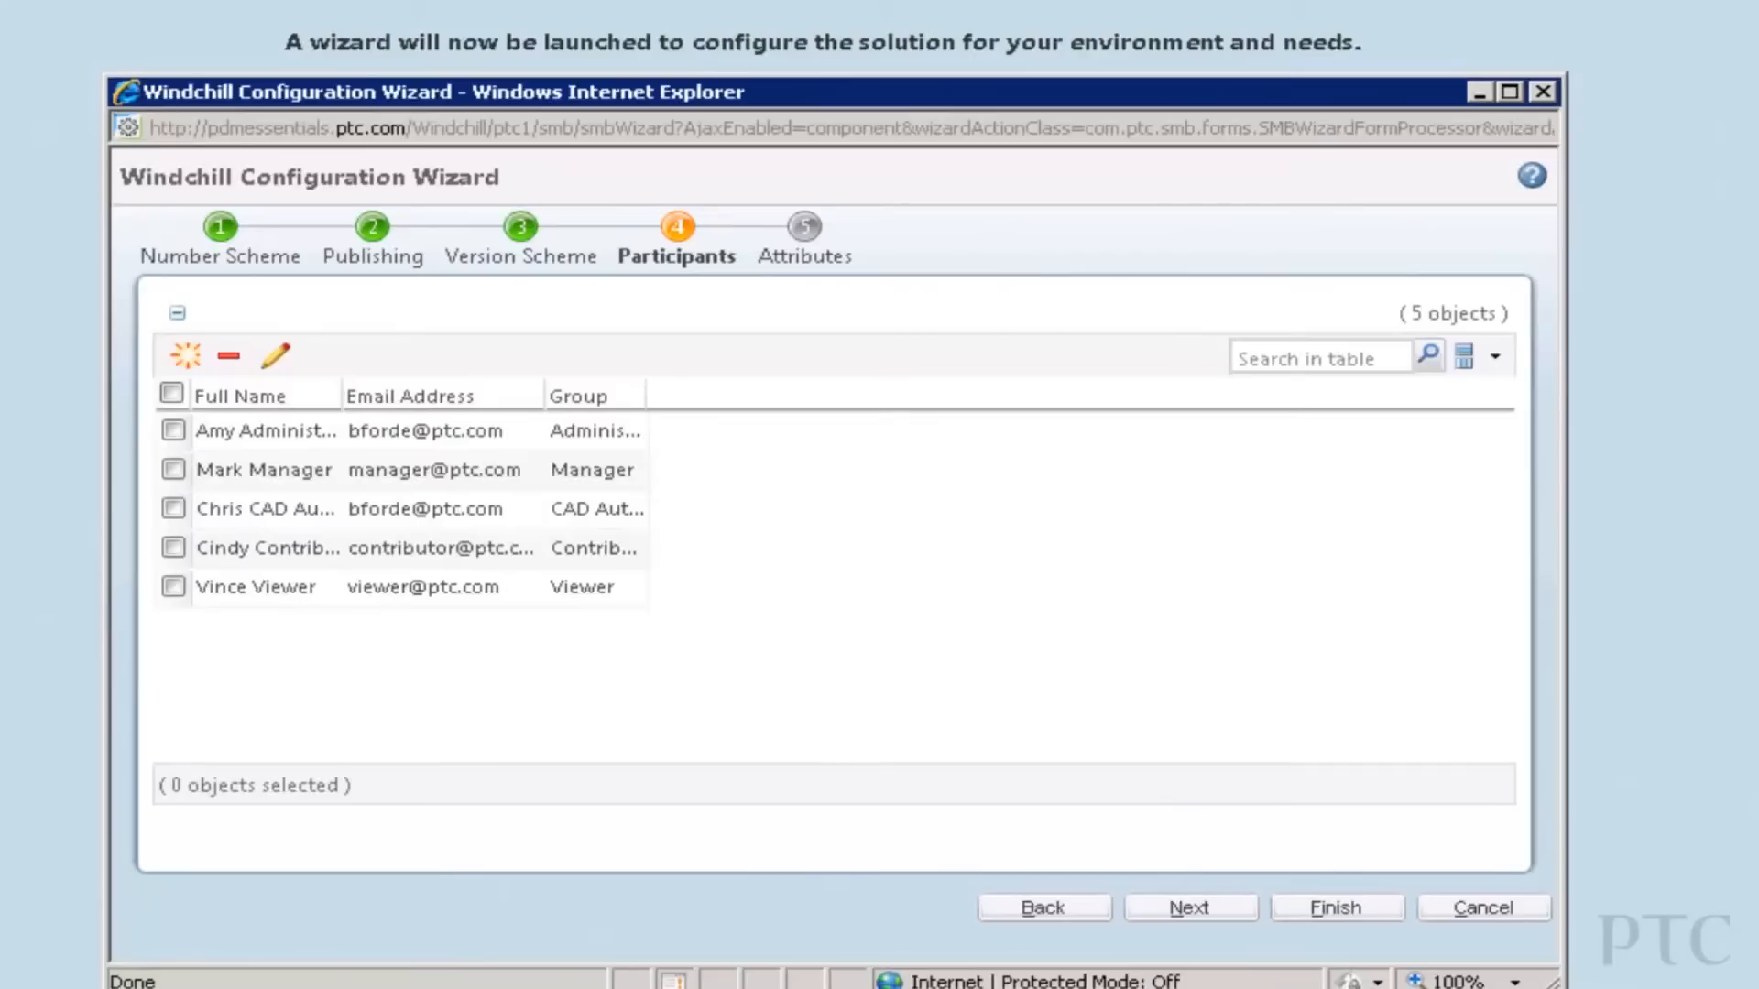
On the Attributes step, add a new attribute named Net Weight with keyword NET_WEIGHT.
left_click(1191, 907)
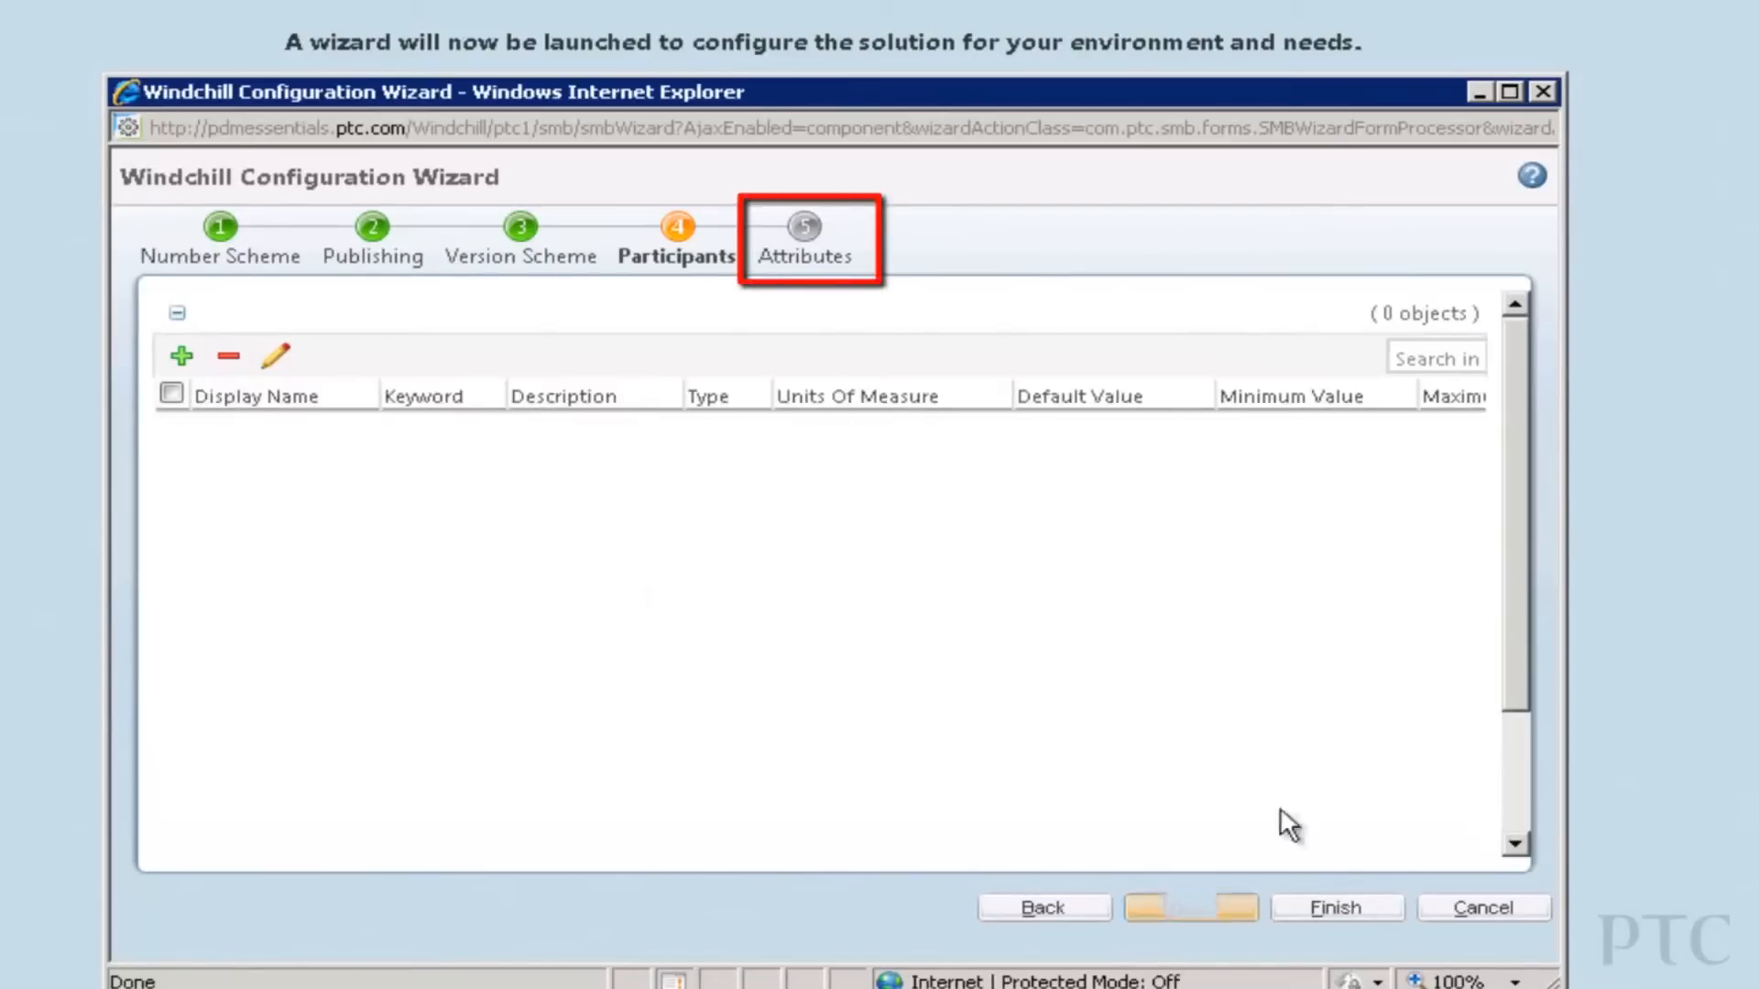
left_click(182, 356)
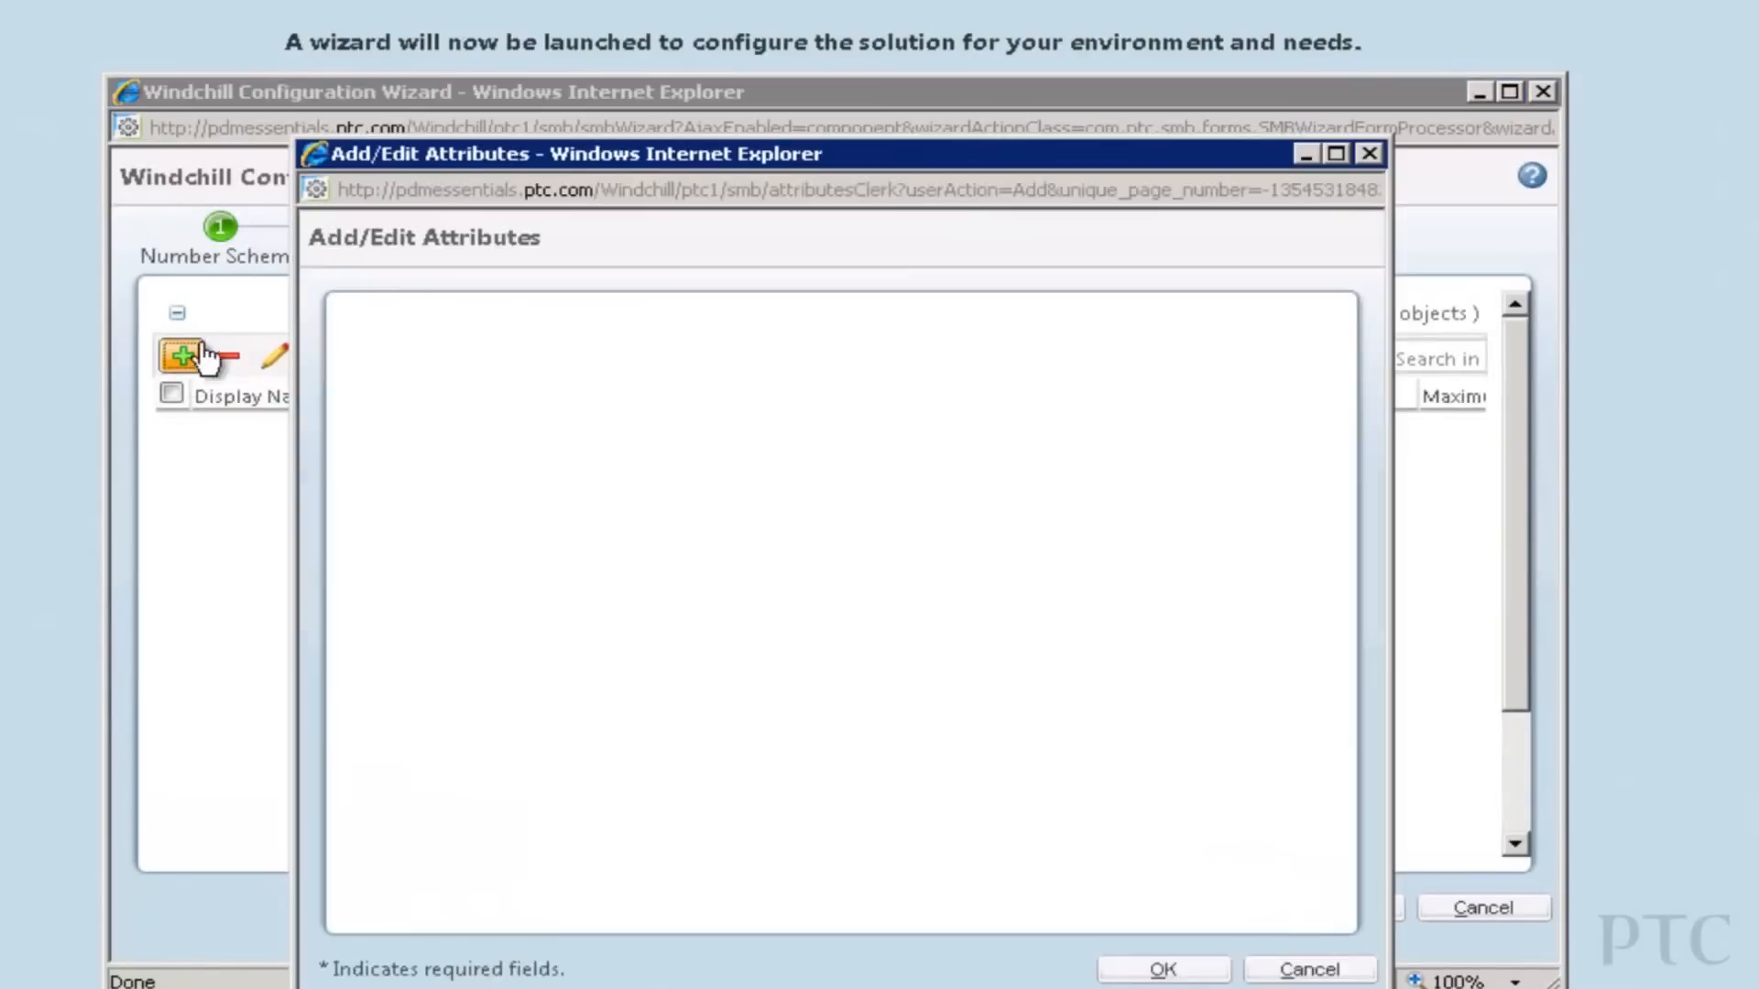
type("Net Weight")
key("Tab")
type("NET_WEIGHT")
Give Net Weight Mass units, description 'Net Weight' and minimum 0, save it, and finish the wizard.
left_click(706, 511)
left_click(706, 606)
left_click(710, 551)
type("Net Weight")
left_click(718, 594)
type("0")
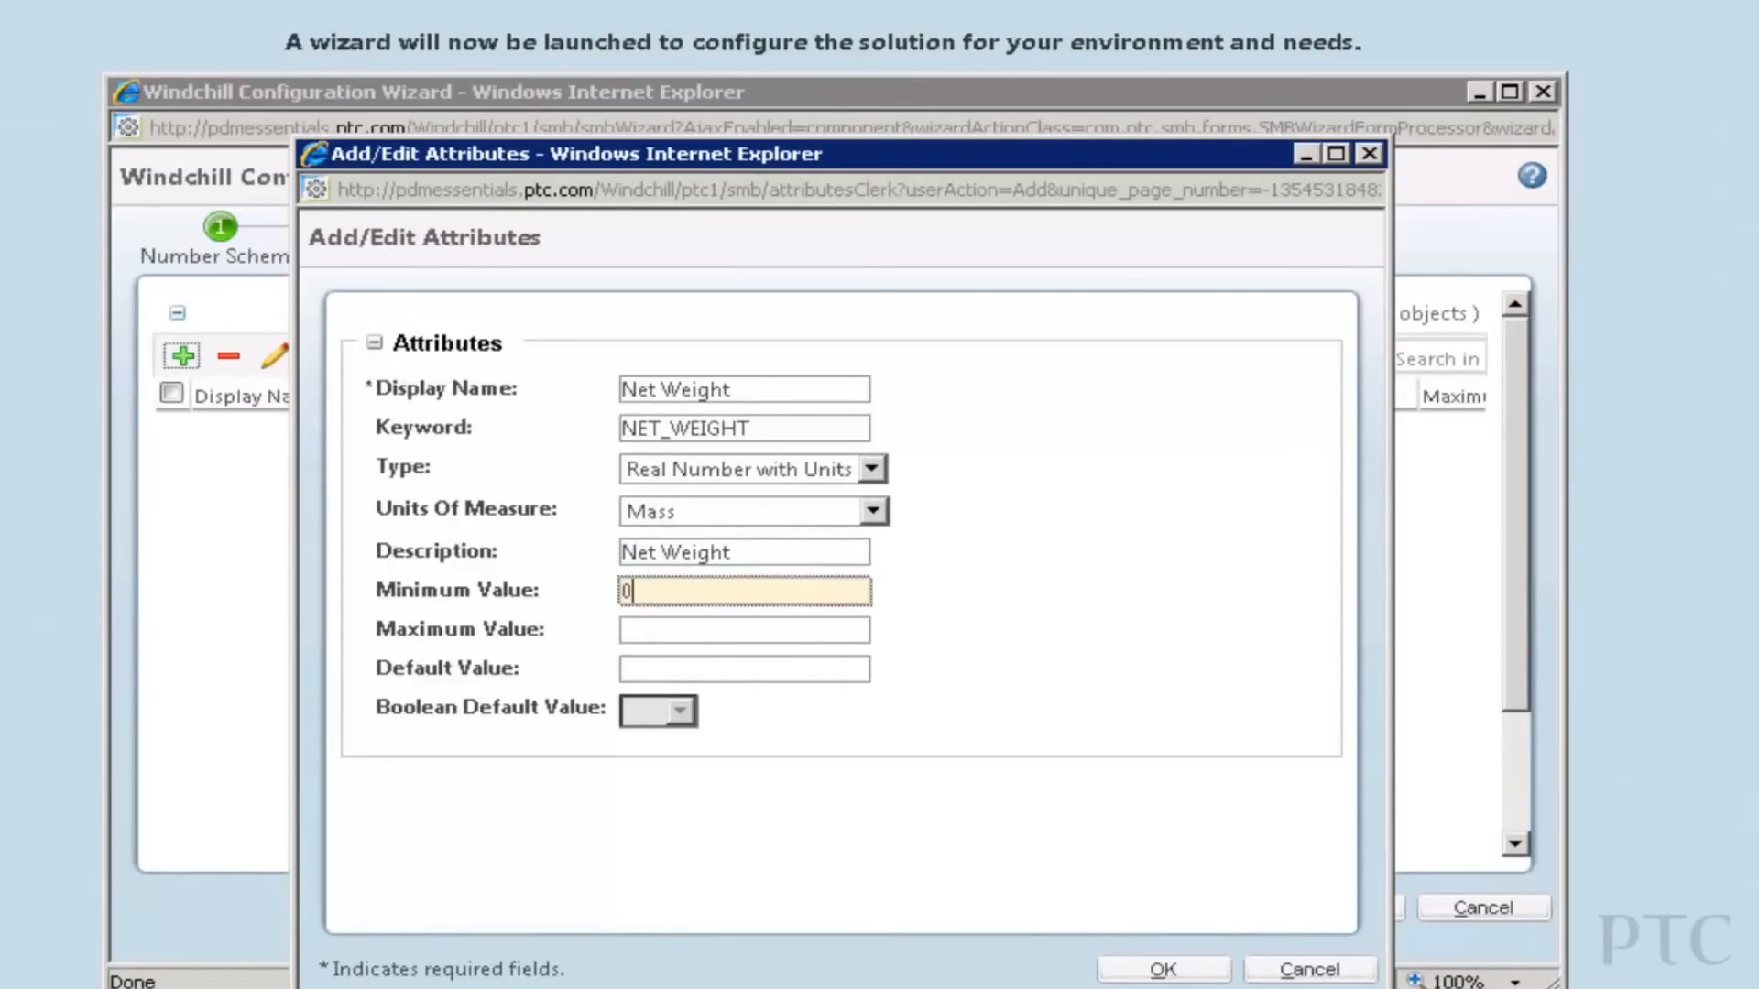
left_click(1165, 967)
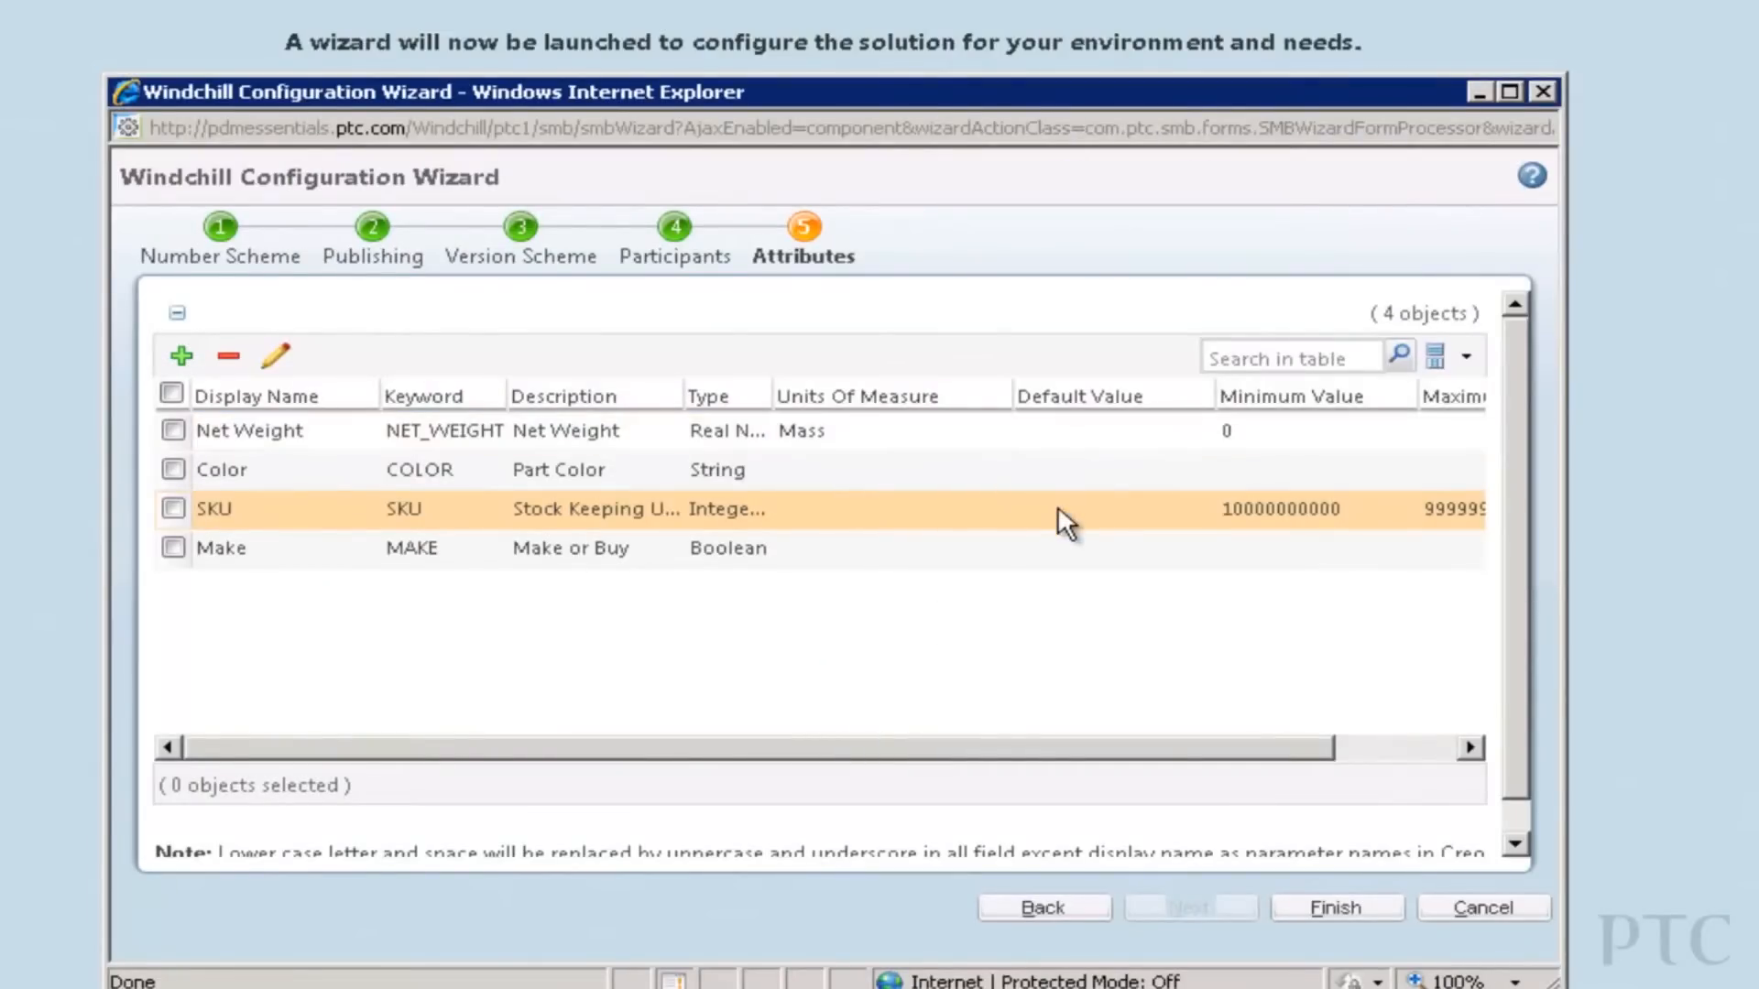
left_click(1336, 907)
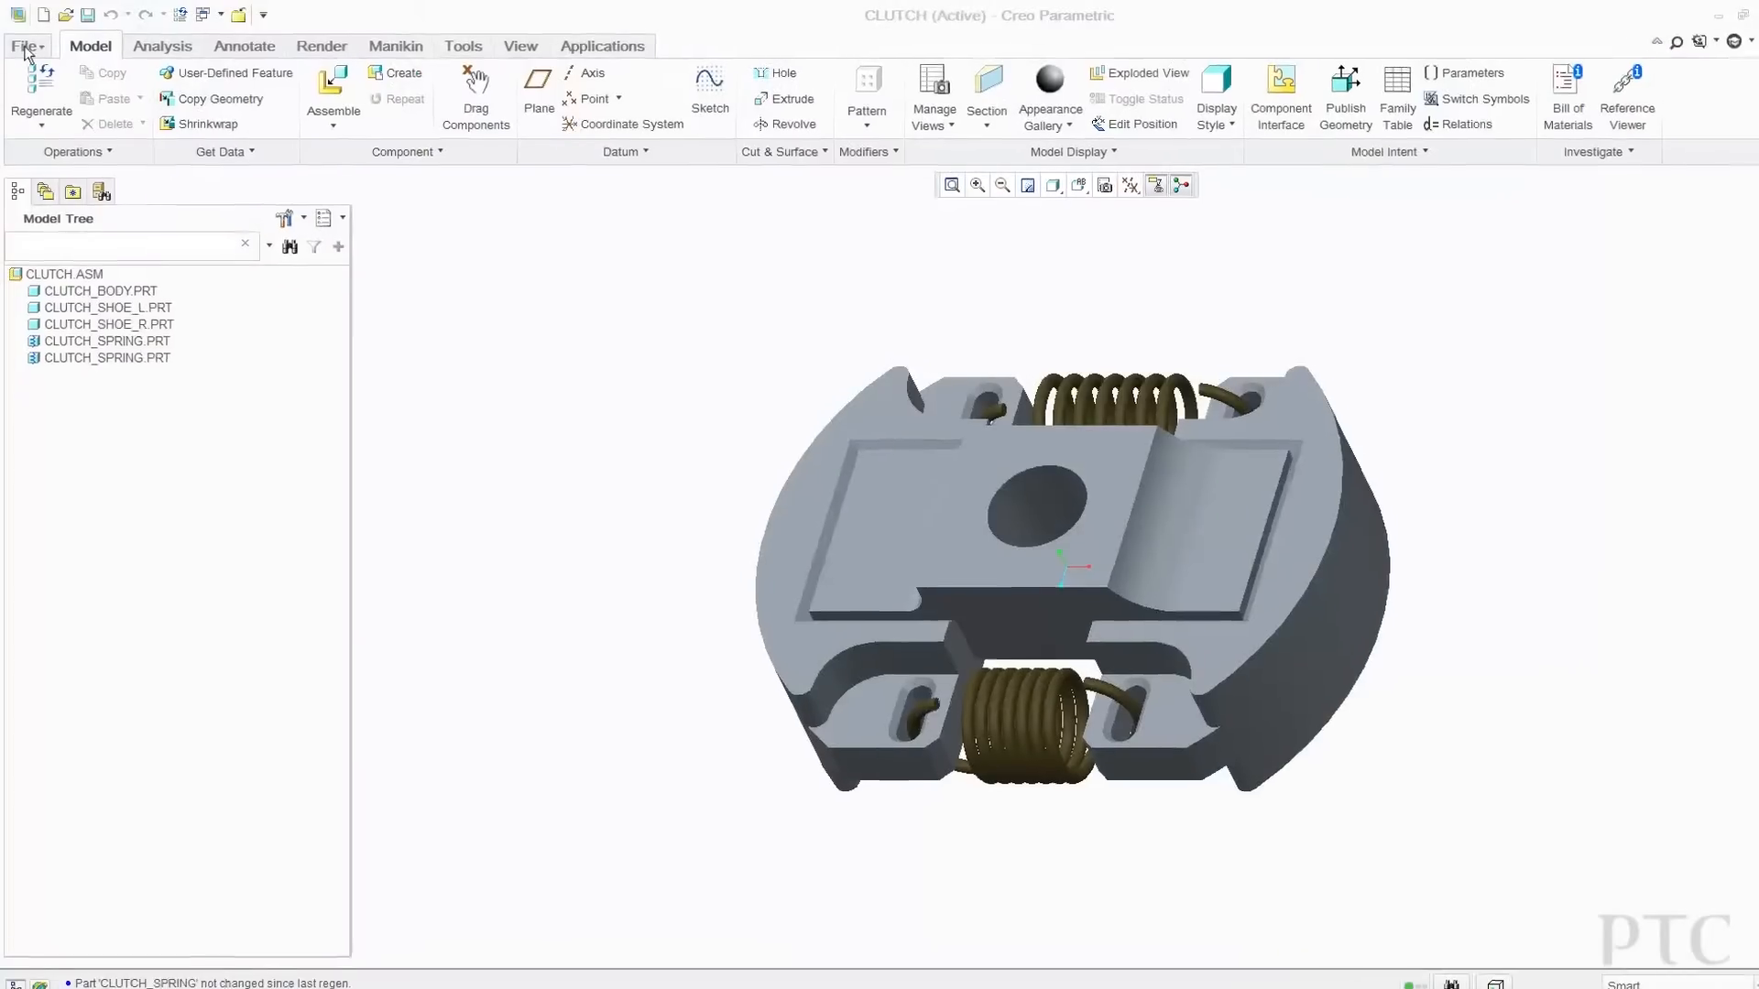
Auto Check In the CLUTCH assembly to Windchill from the File menu.
left_click(24, 43)
mouse_move(35, 150)
left_click(306, 179)
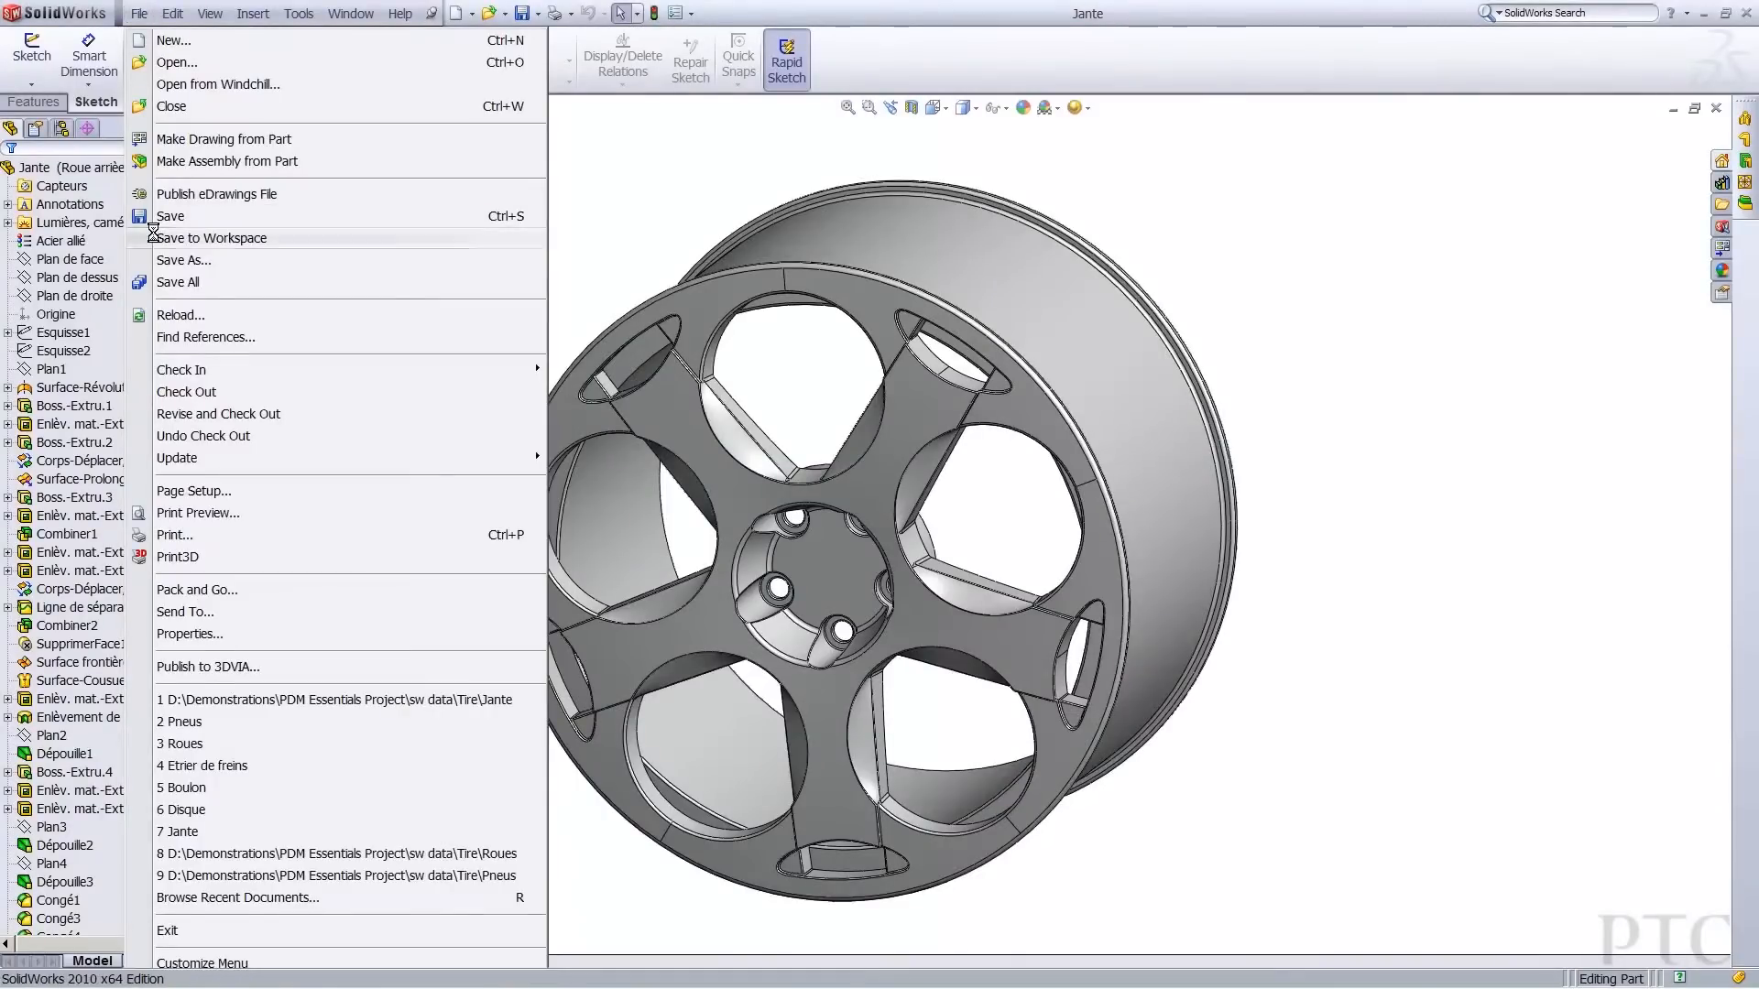
Save the Jante wheel part to the workspace, auto check it in, then browse Windchill Cabinets in Creo.
left_click(154, 234)
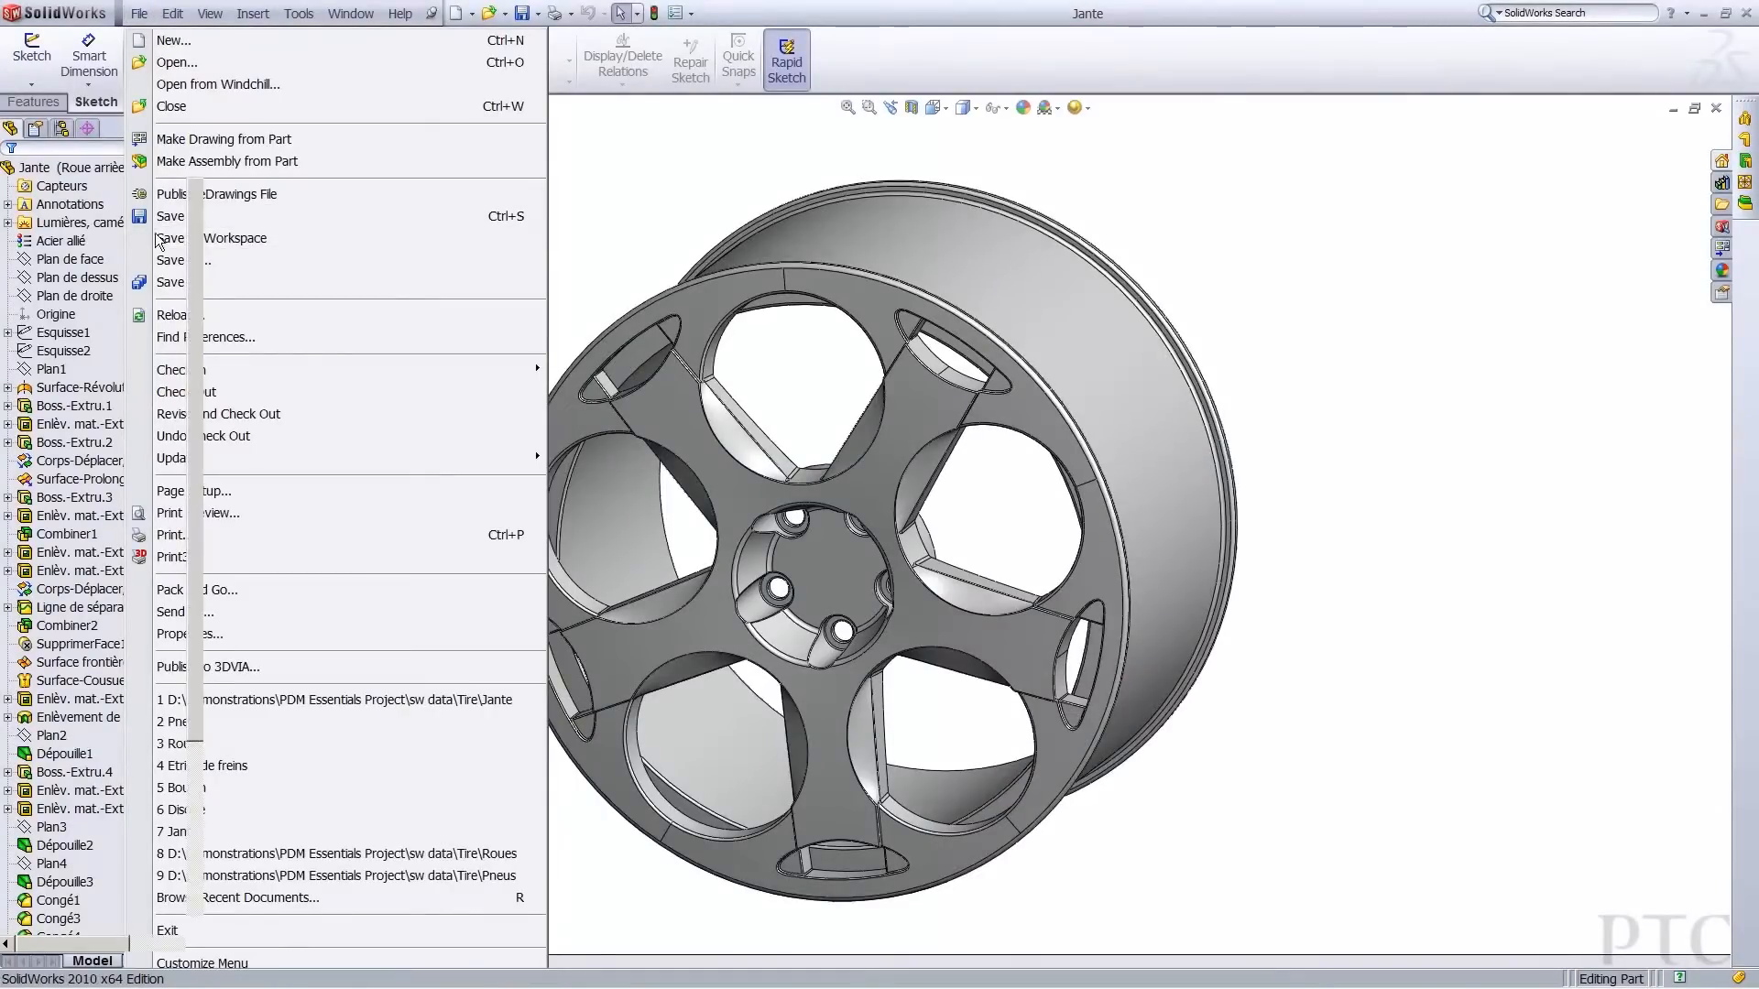
left_click(139, 13)
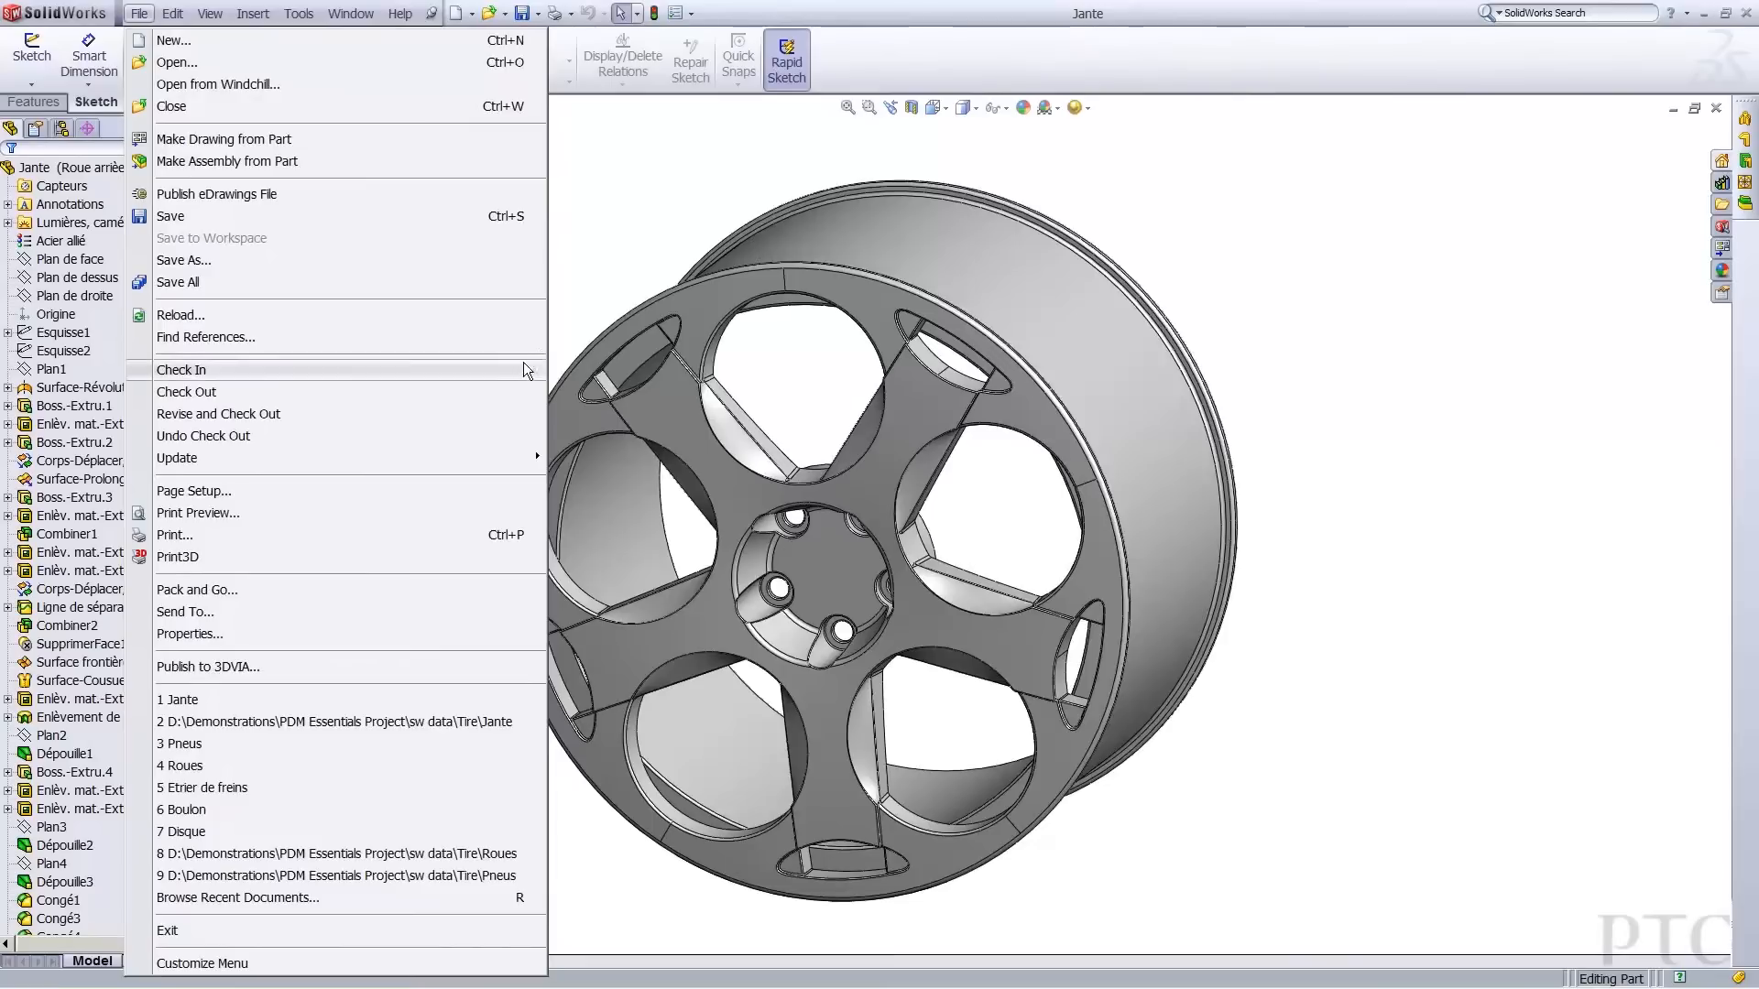
mouse_move(520, 368)
left_click(588, 394)
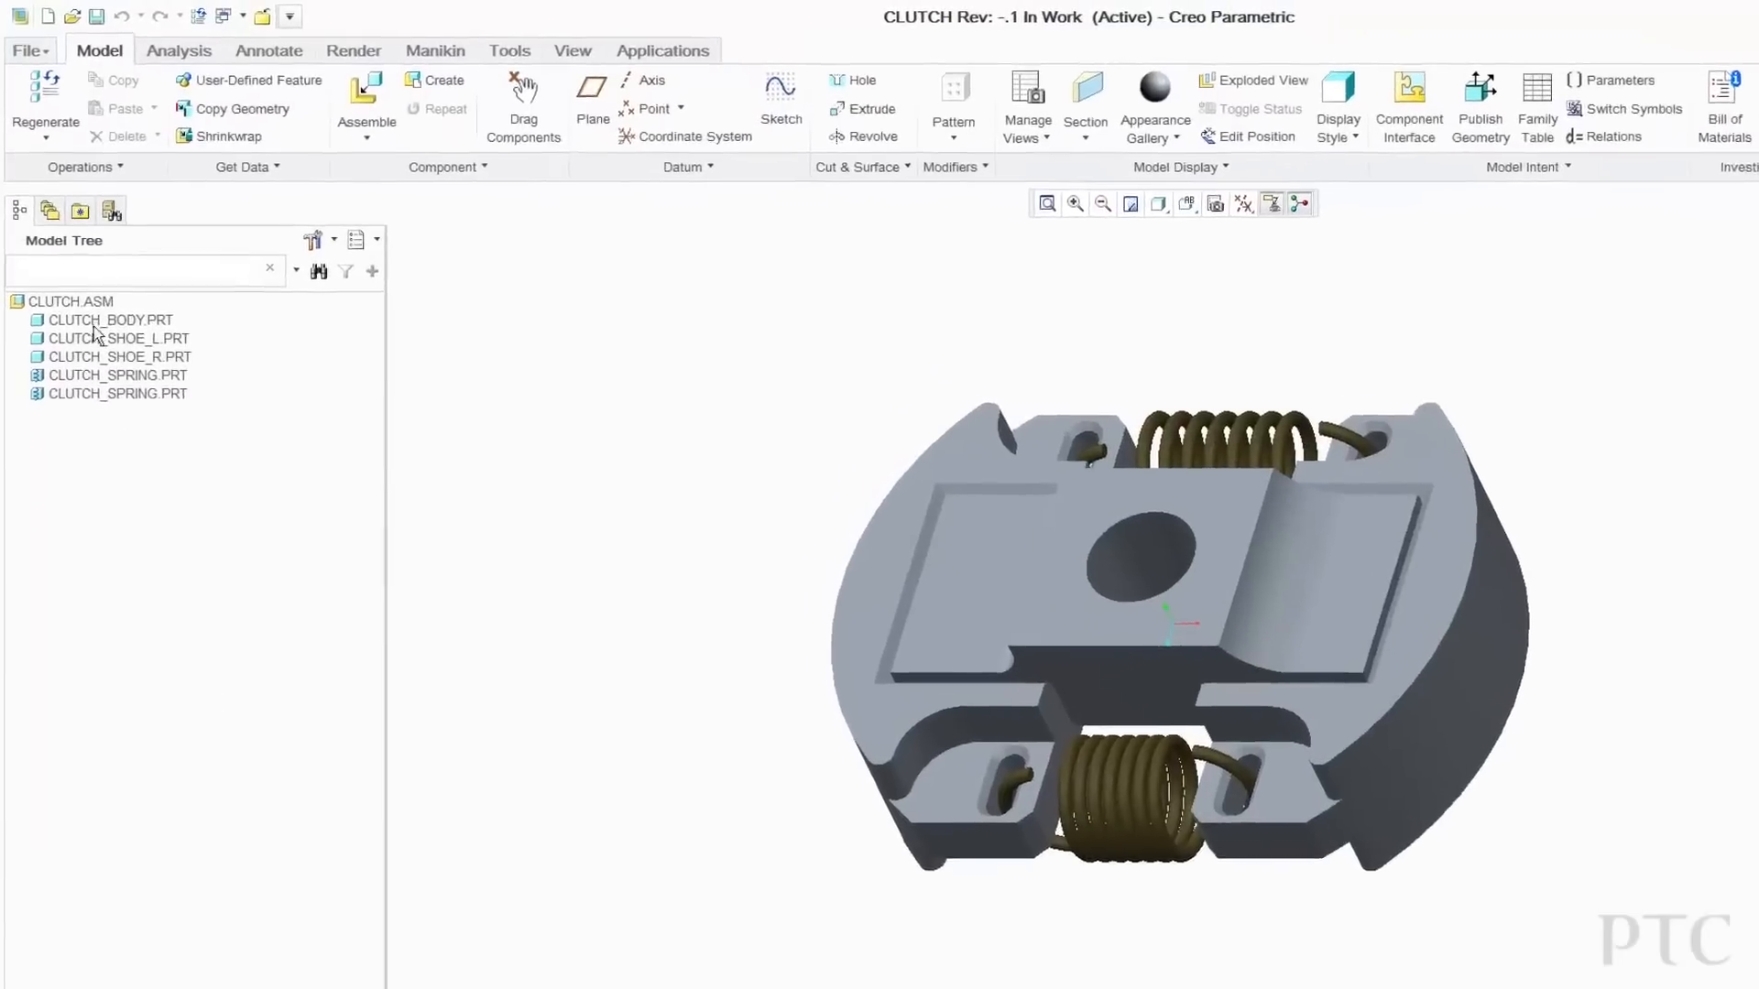
left_click(49, 212)
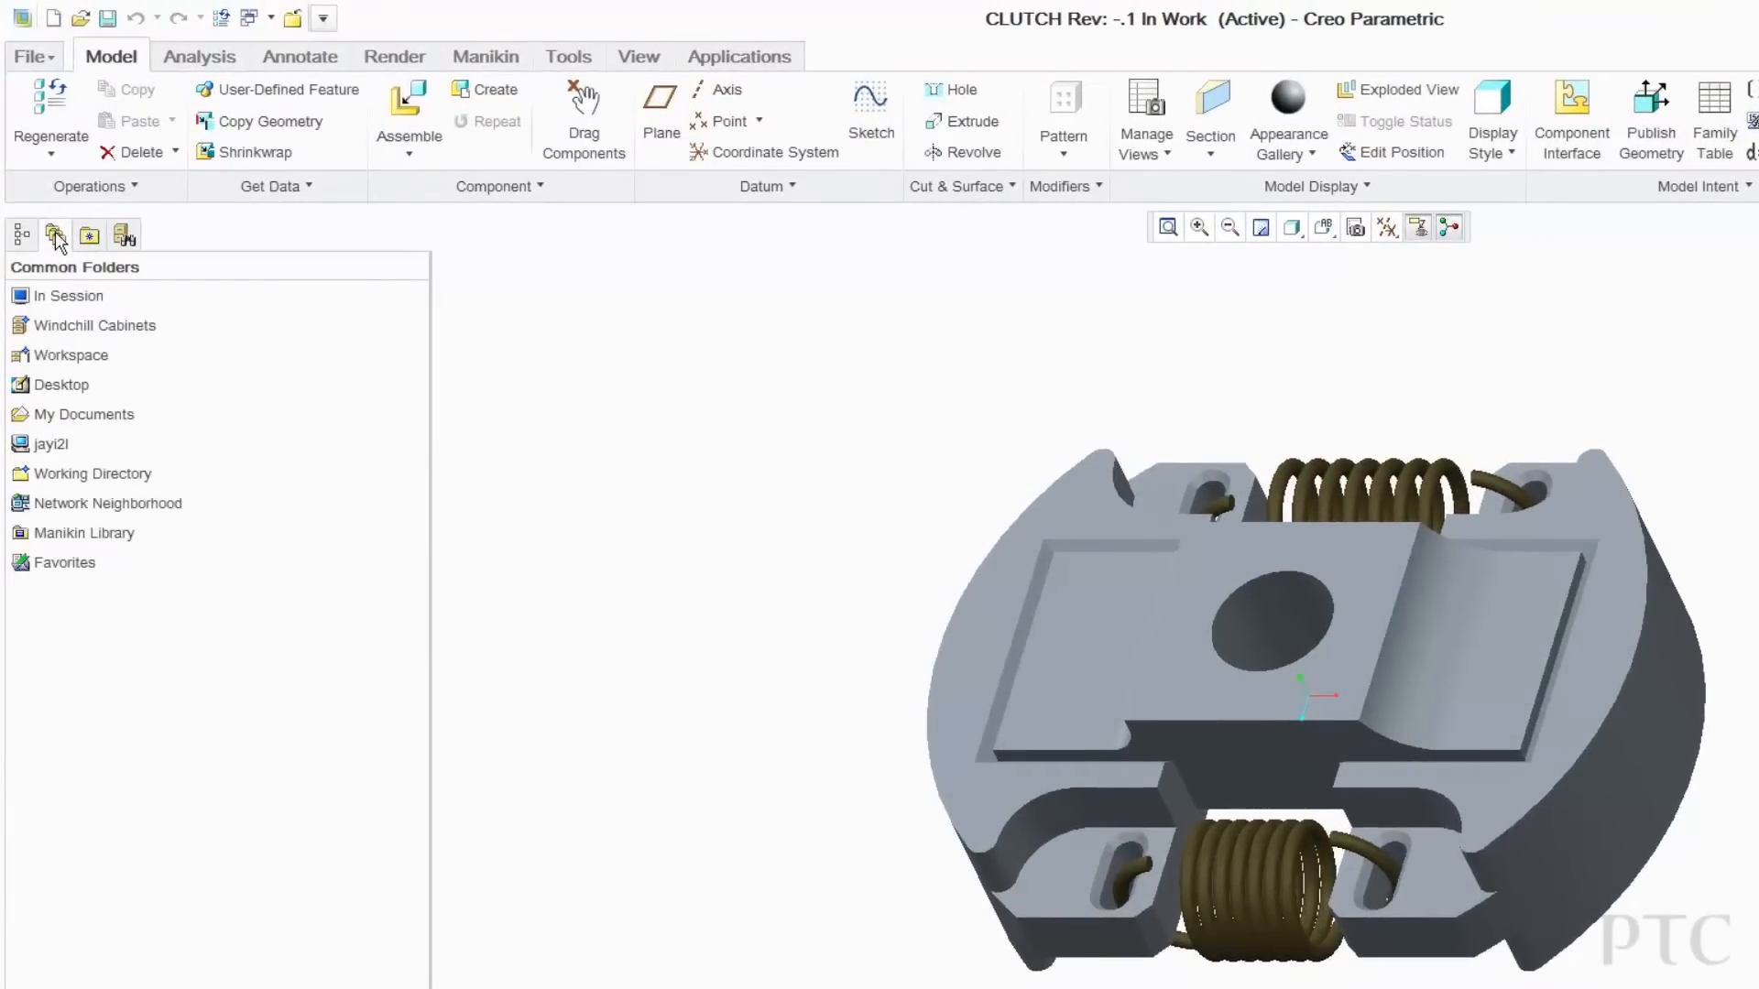
left_click(69, 327)
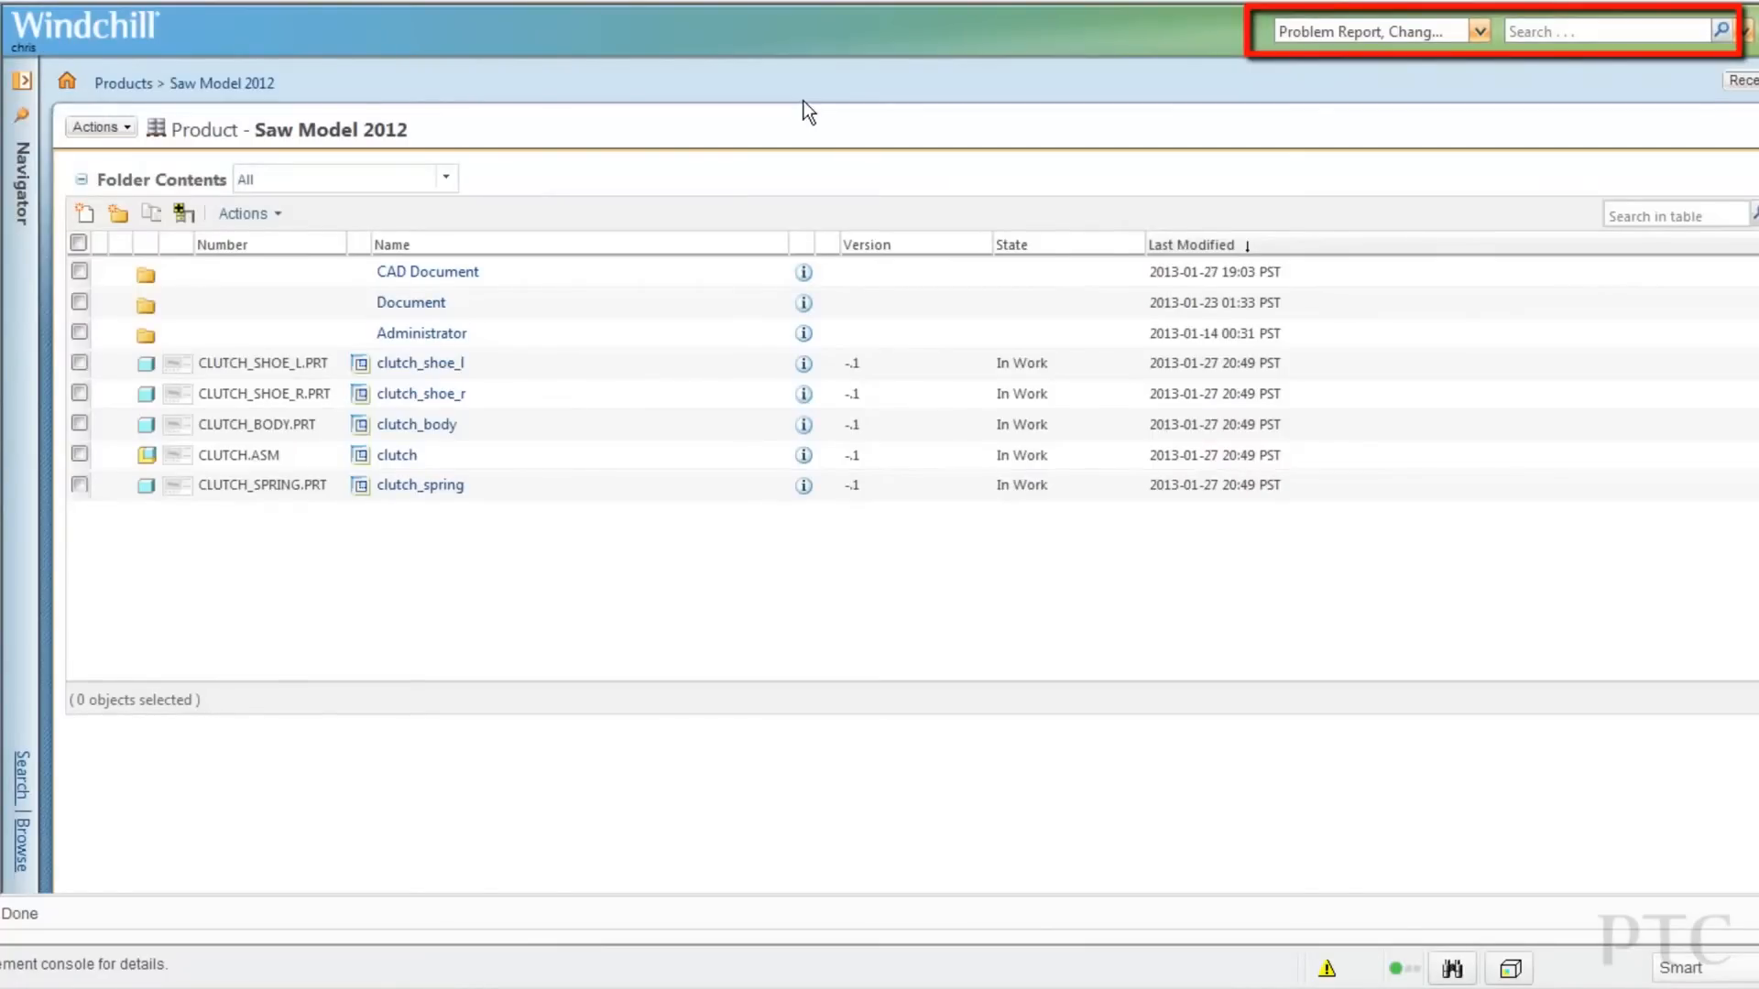
Search for clutch_spring, check where it is used, and open the clutch assembly's information page.
left_click(1533, 30)
type("clutch_spring*")
left_click(1718, 31)
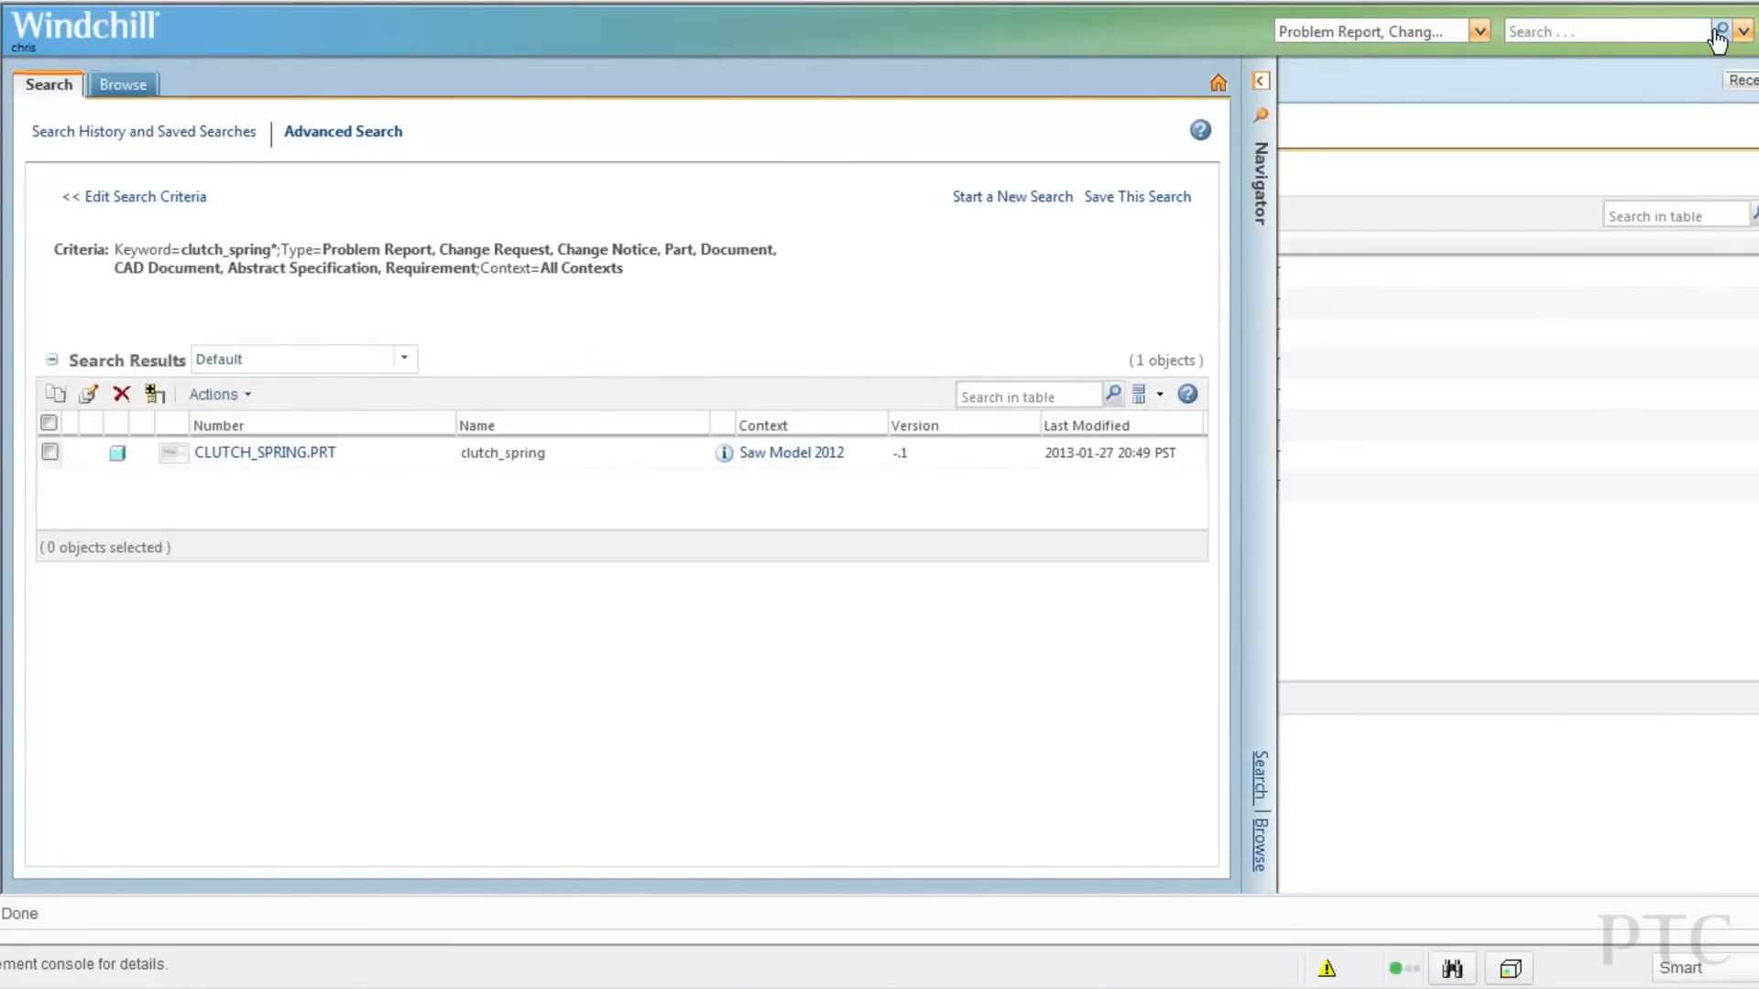
left_click(724, 458)
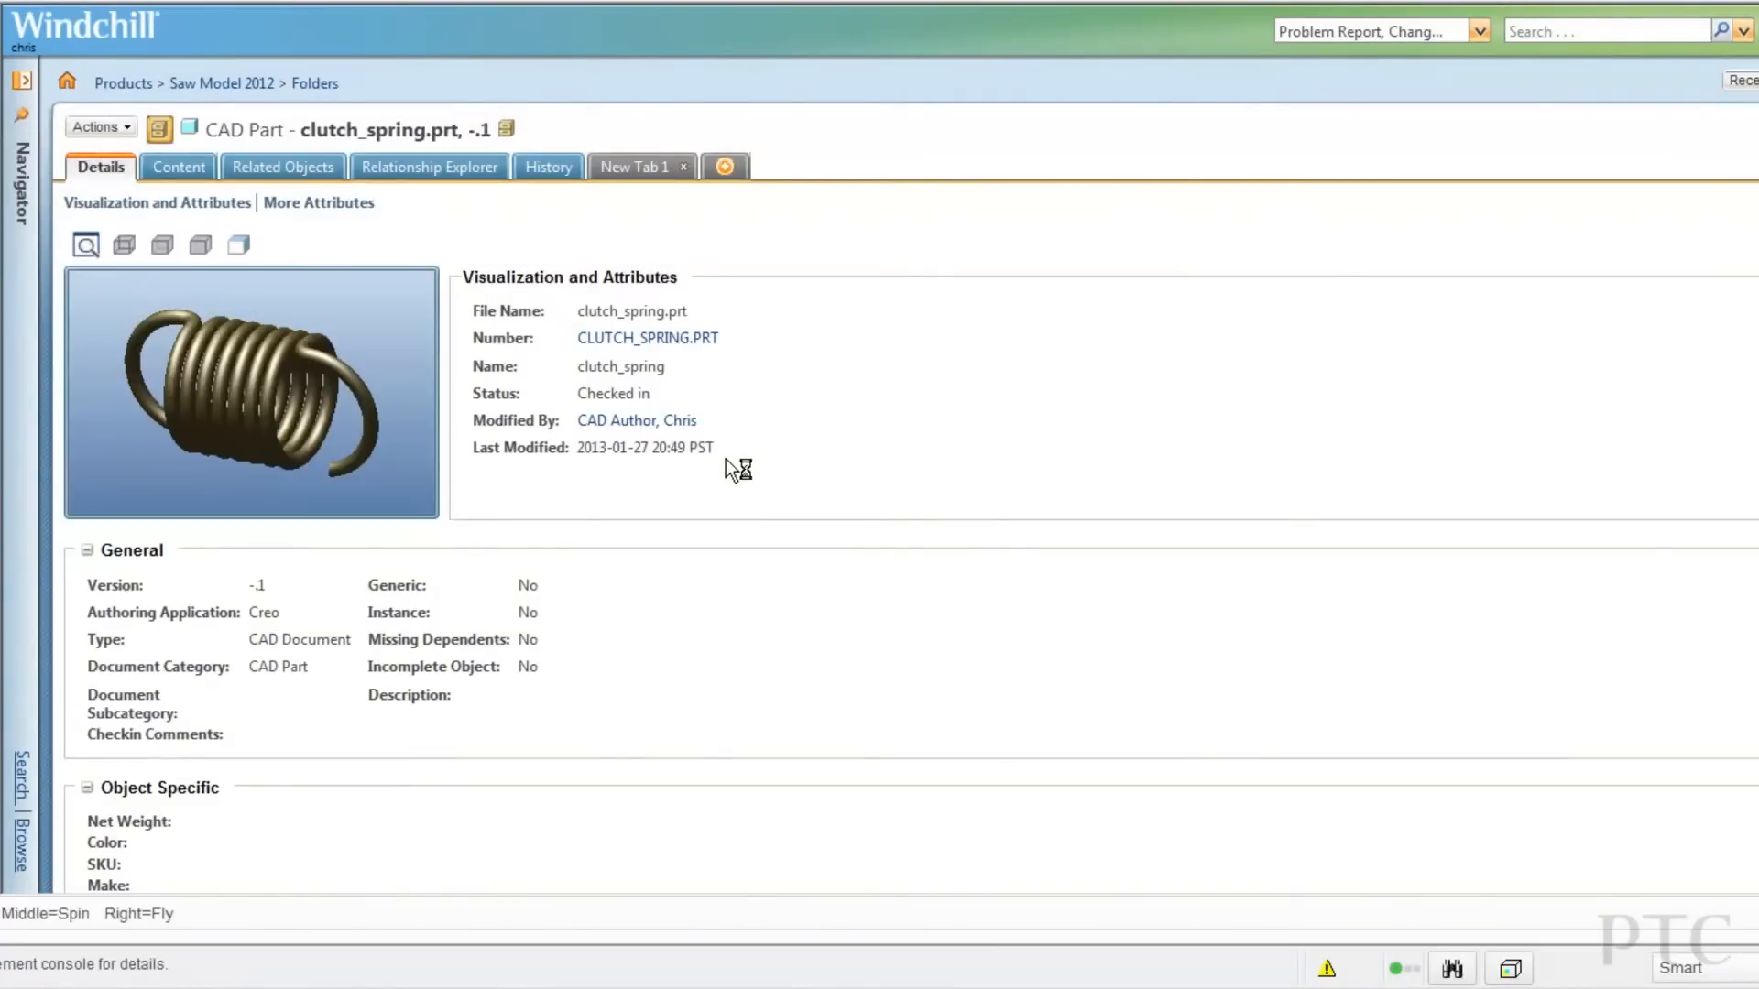
left_click(284, 168)
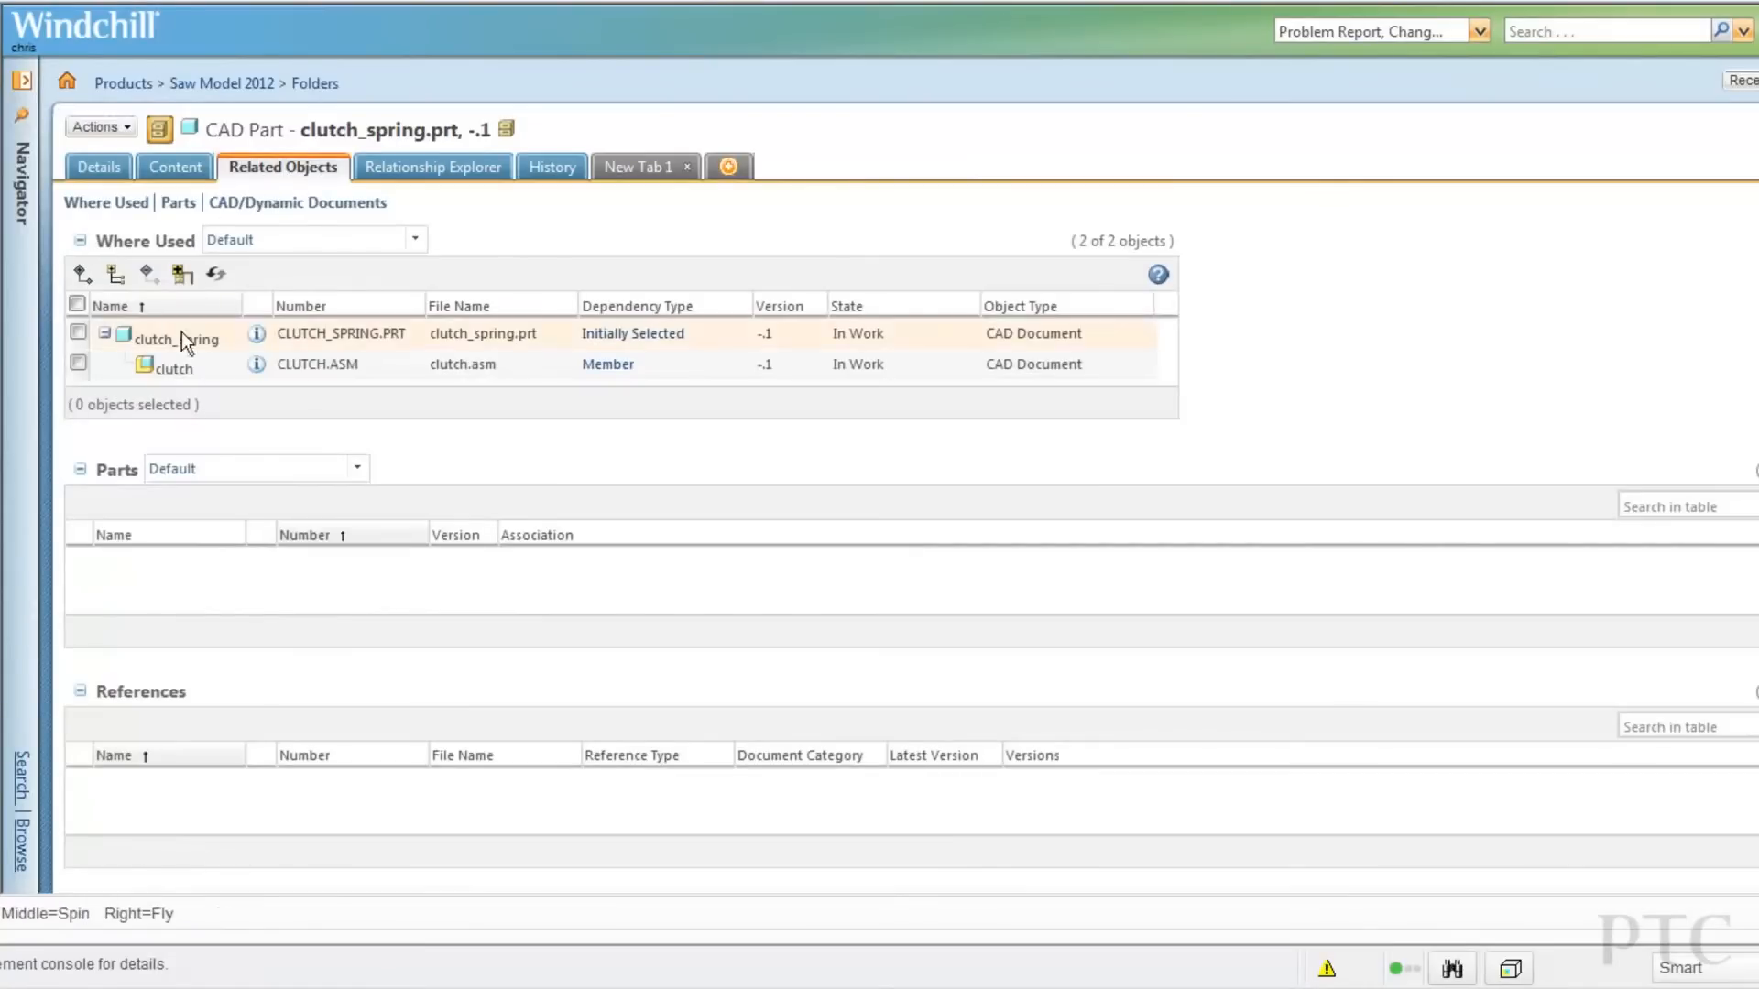
left_click(256, 365)
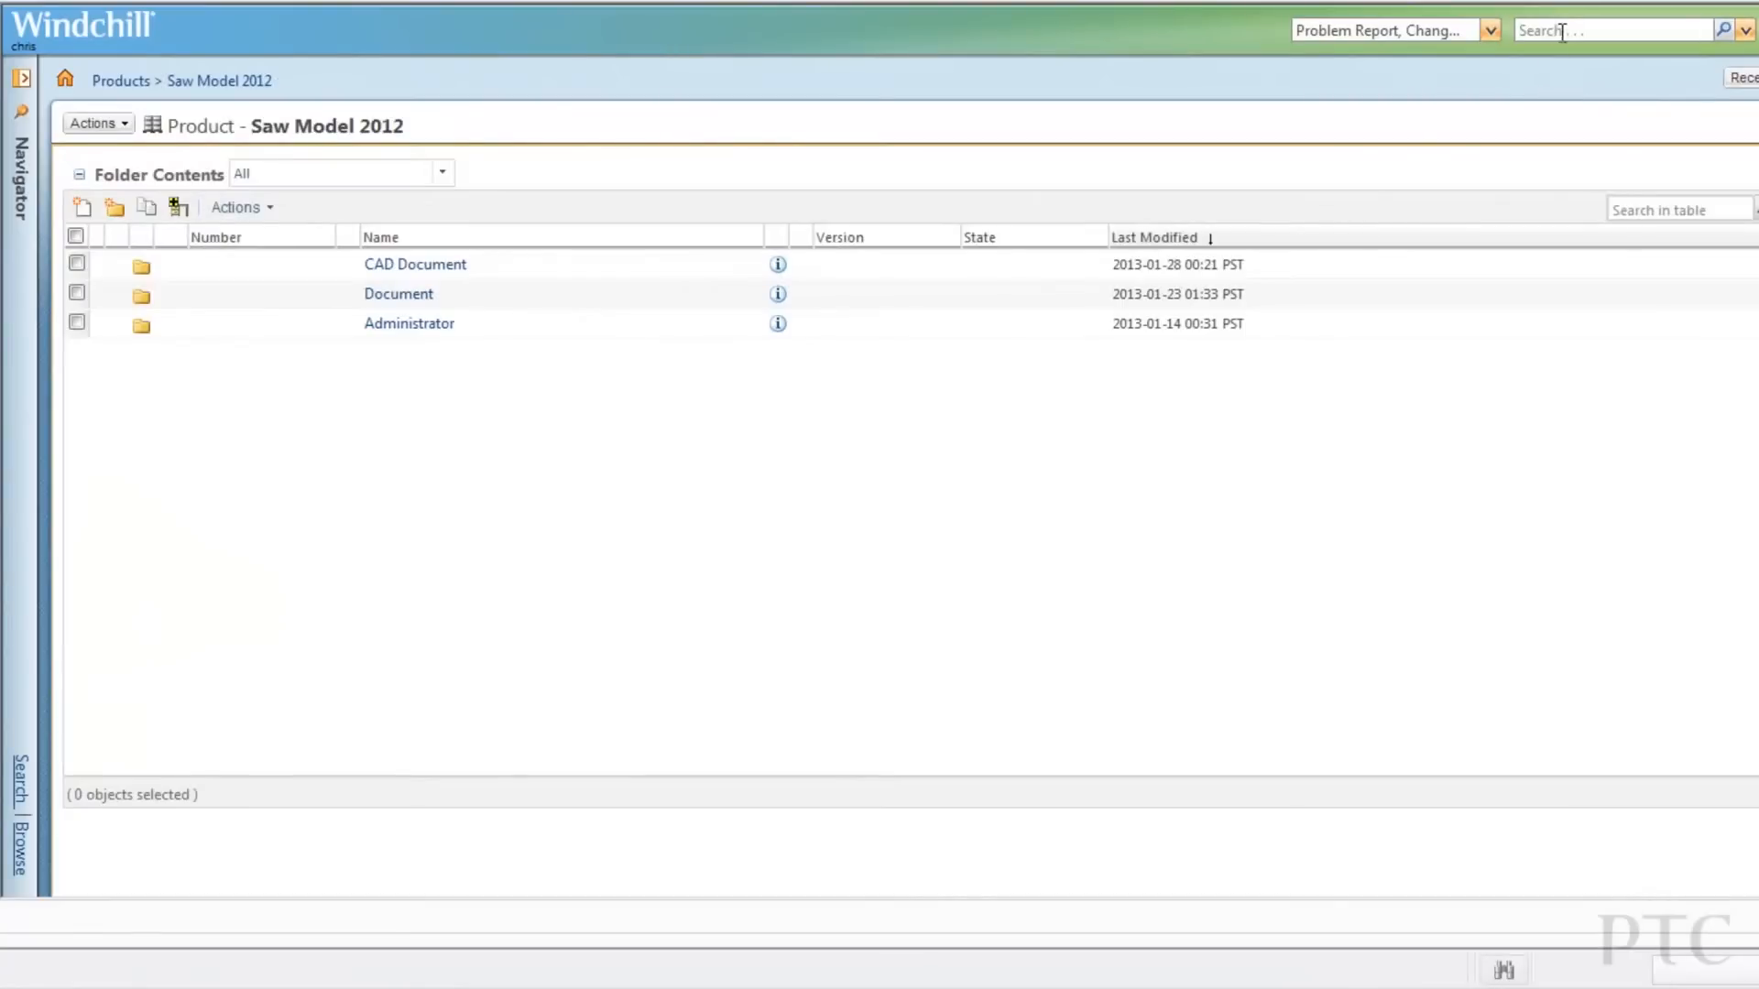
Run a keyword search for jante* across Windchill.
left_click(1560, 32)
type("jante*")
left_click(1723, 30)
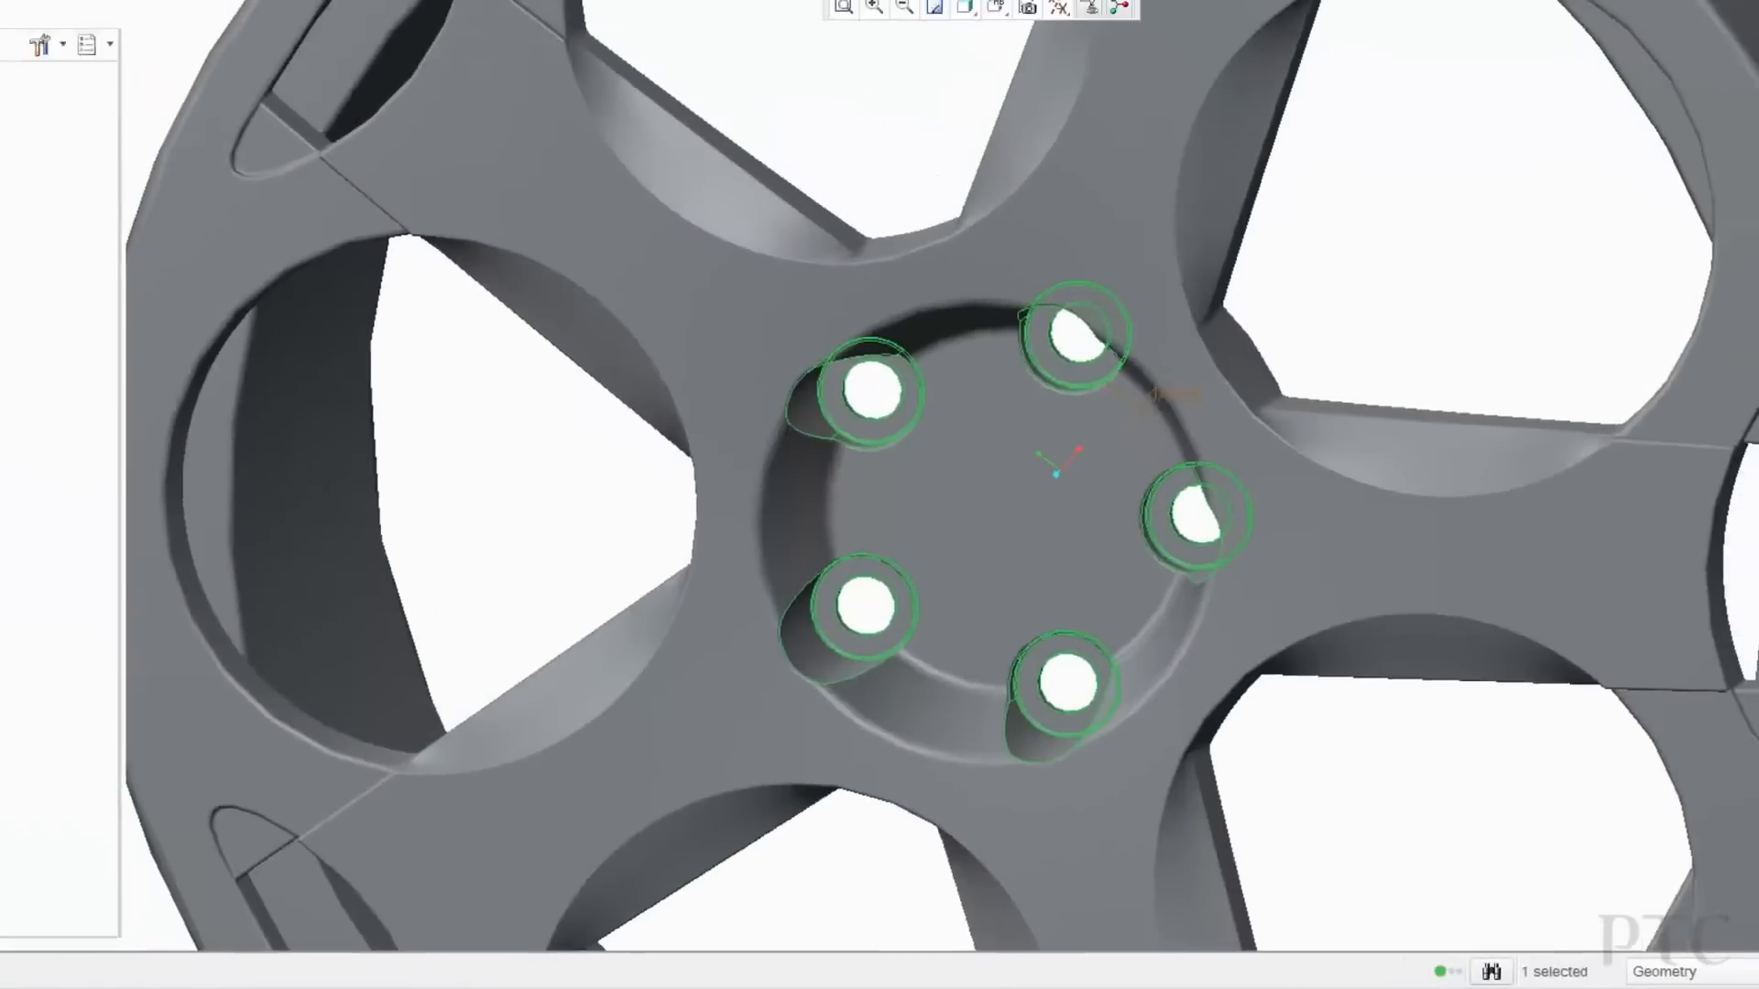
Drag a bolt hole's radius to 0.00600 and propagate it through Pattern Recognition 1.
scroll(951, 519, "up", 5)
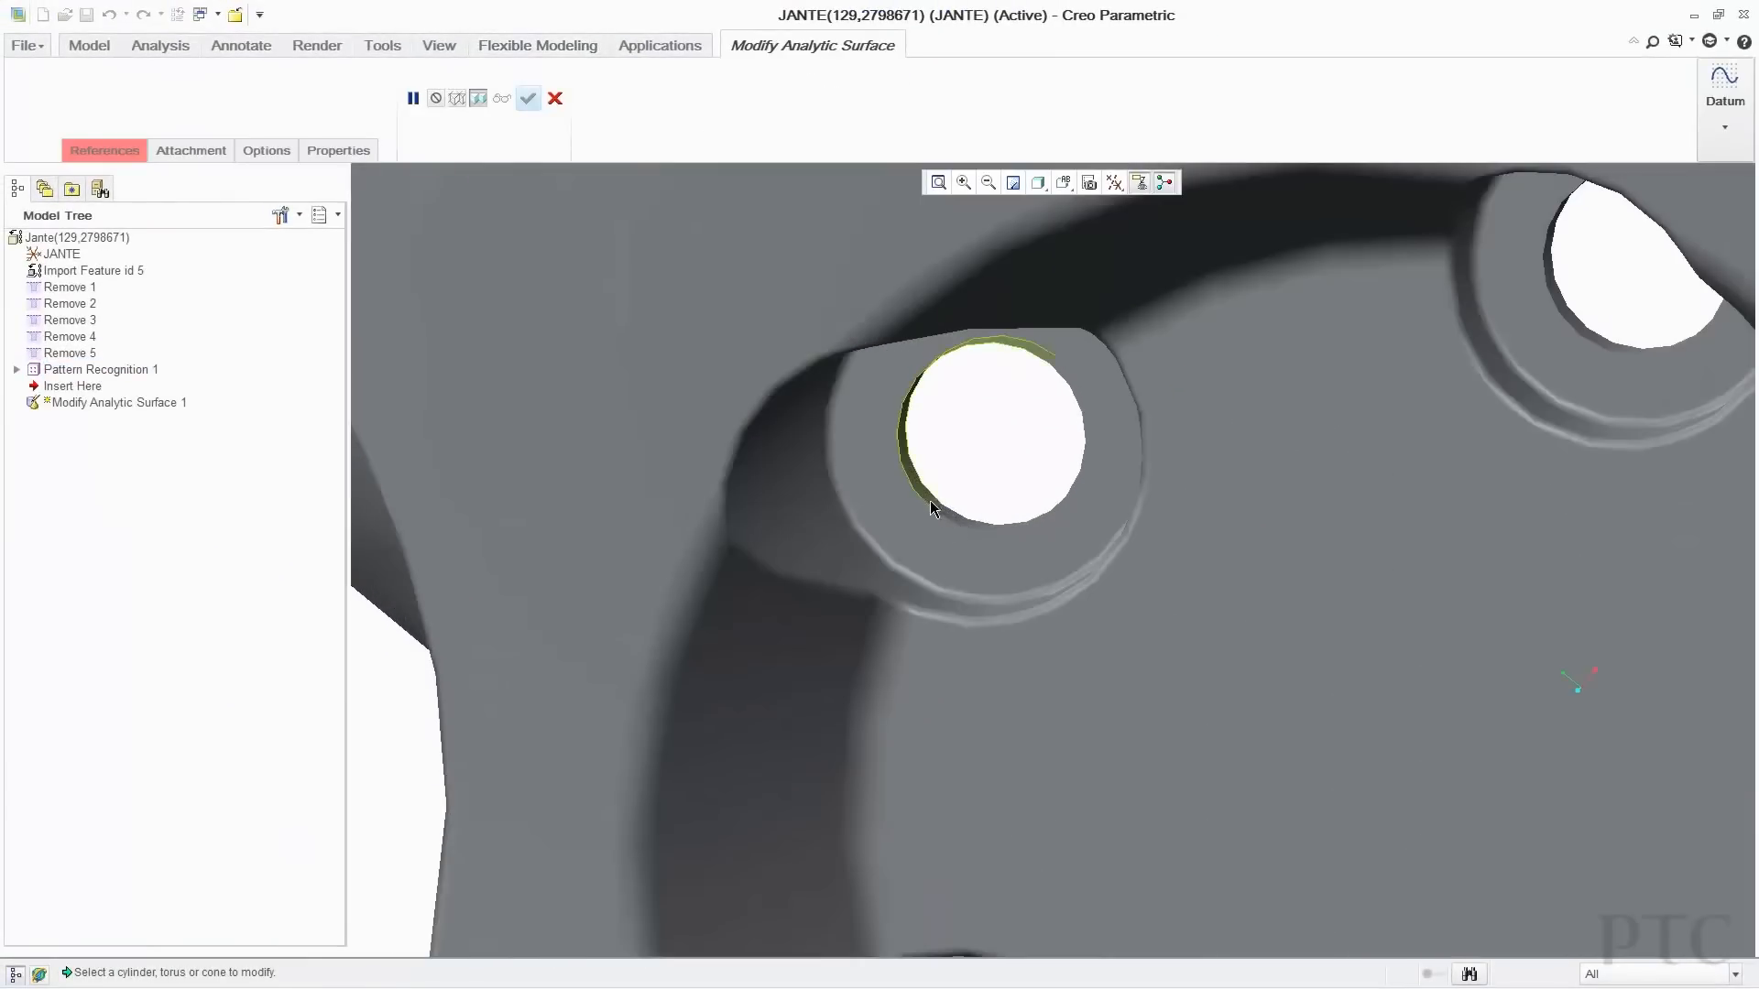
left_click(931, 509)
left_click_drag(920, 376, 947, 391)
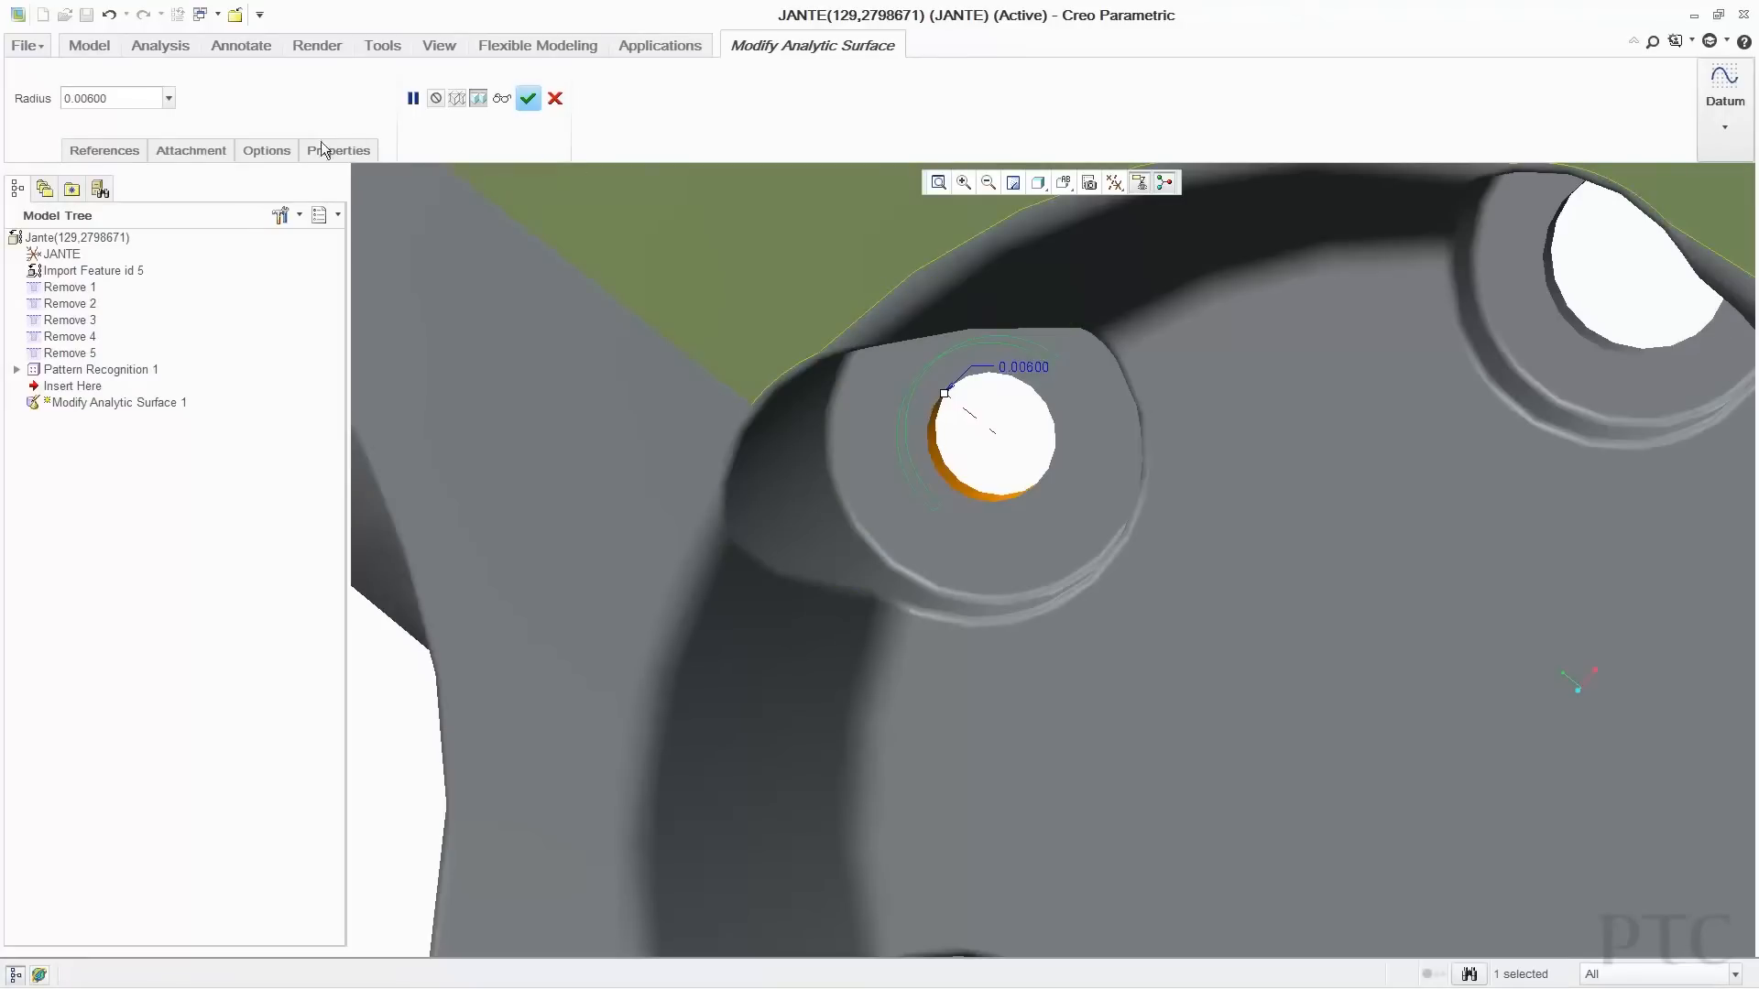
left_click(282, 152)
left_click(267, 242)
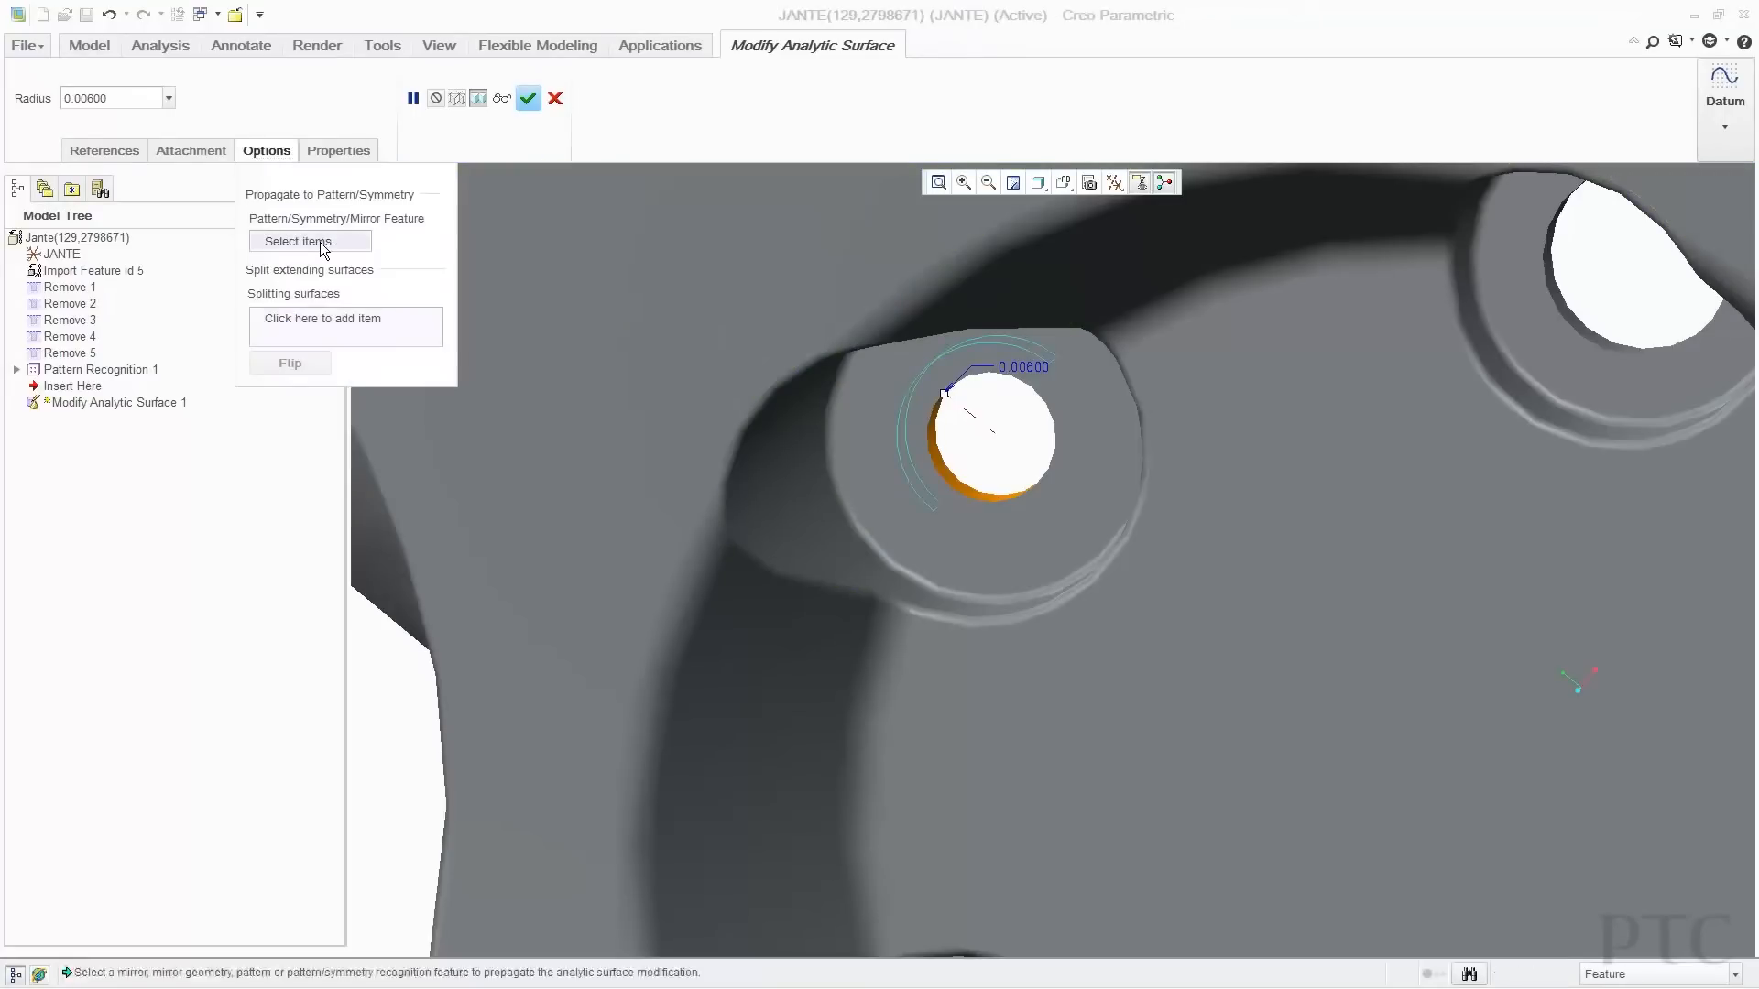
left_click(137, 369)
left_click(527, 98)
scroll(1200, 523, "down", 5)
scroll(1200, 524, "down", 3)
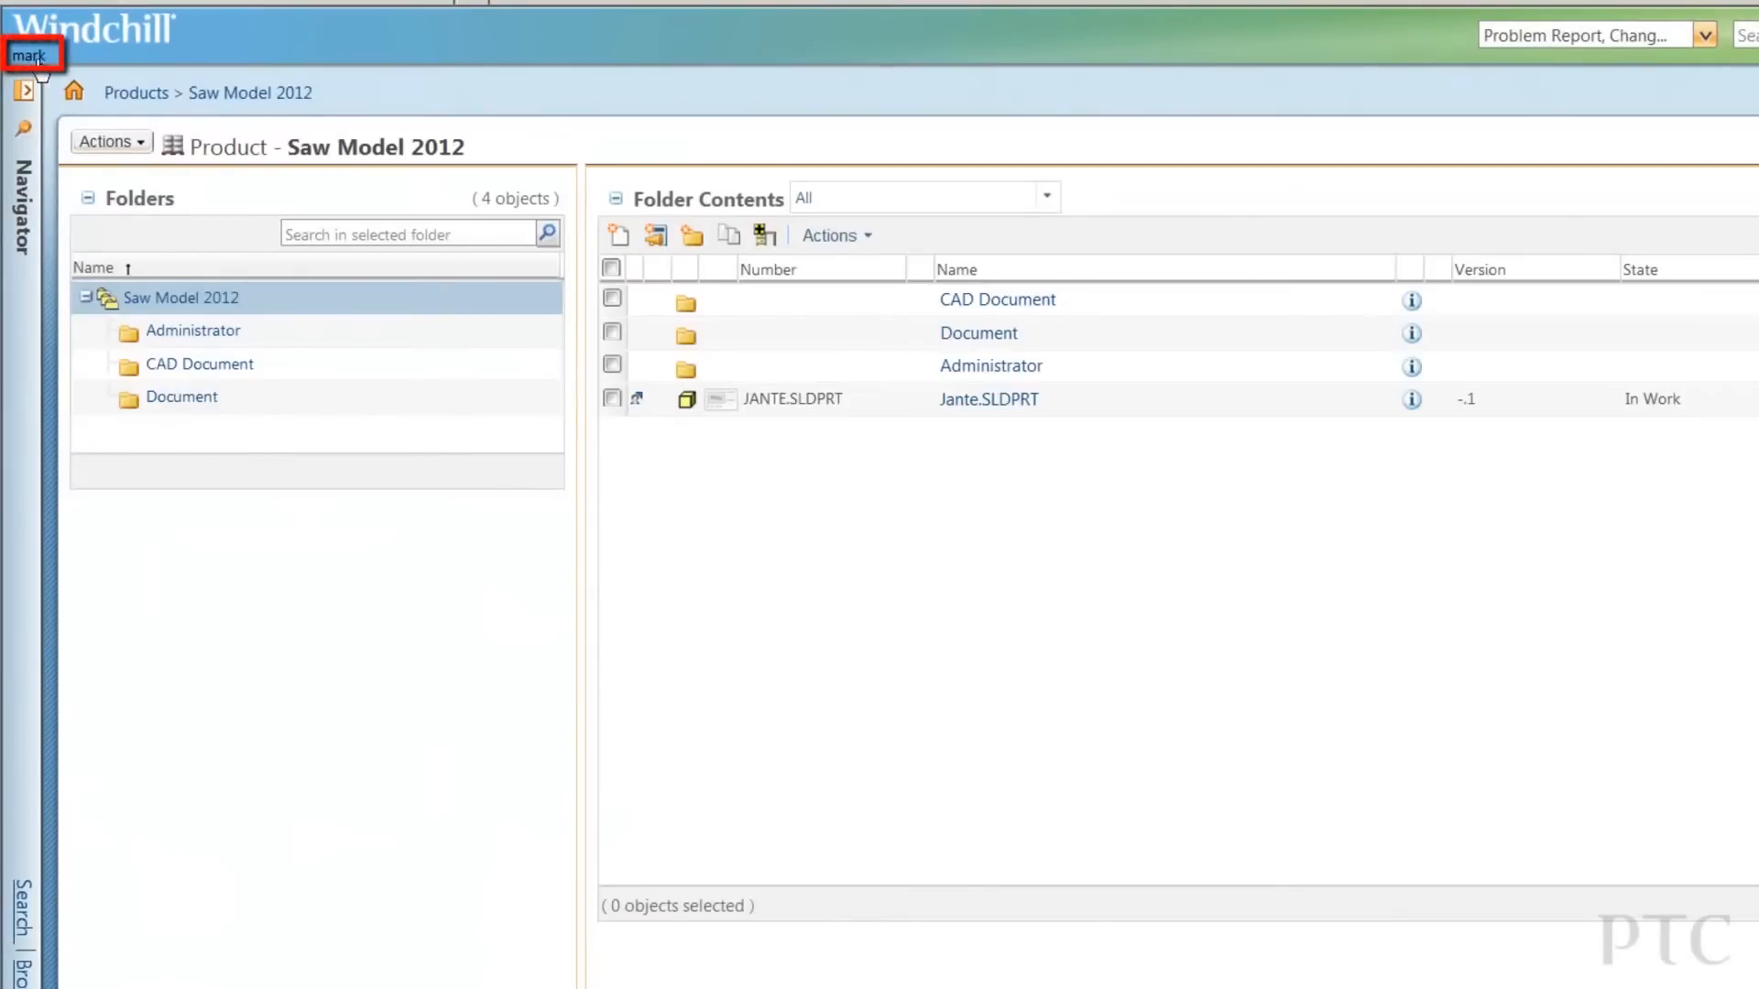
Try checking out Jante.SLDPRT from the workspace and reveal the already-checked-out warning on the Advanced list.
left_click(634, 401)
left_click(88, 309)
left_click(93, 211)
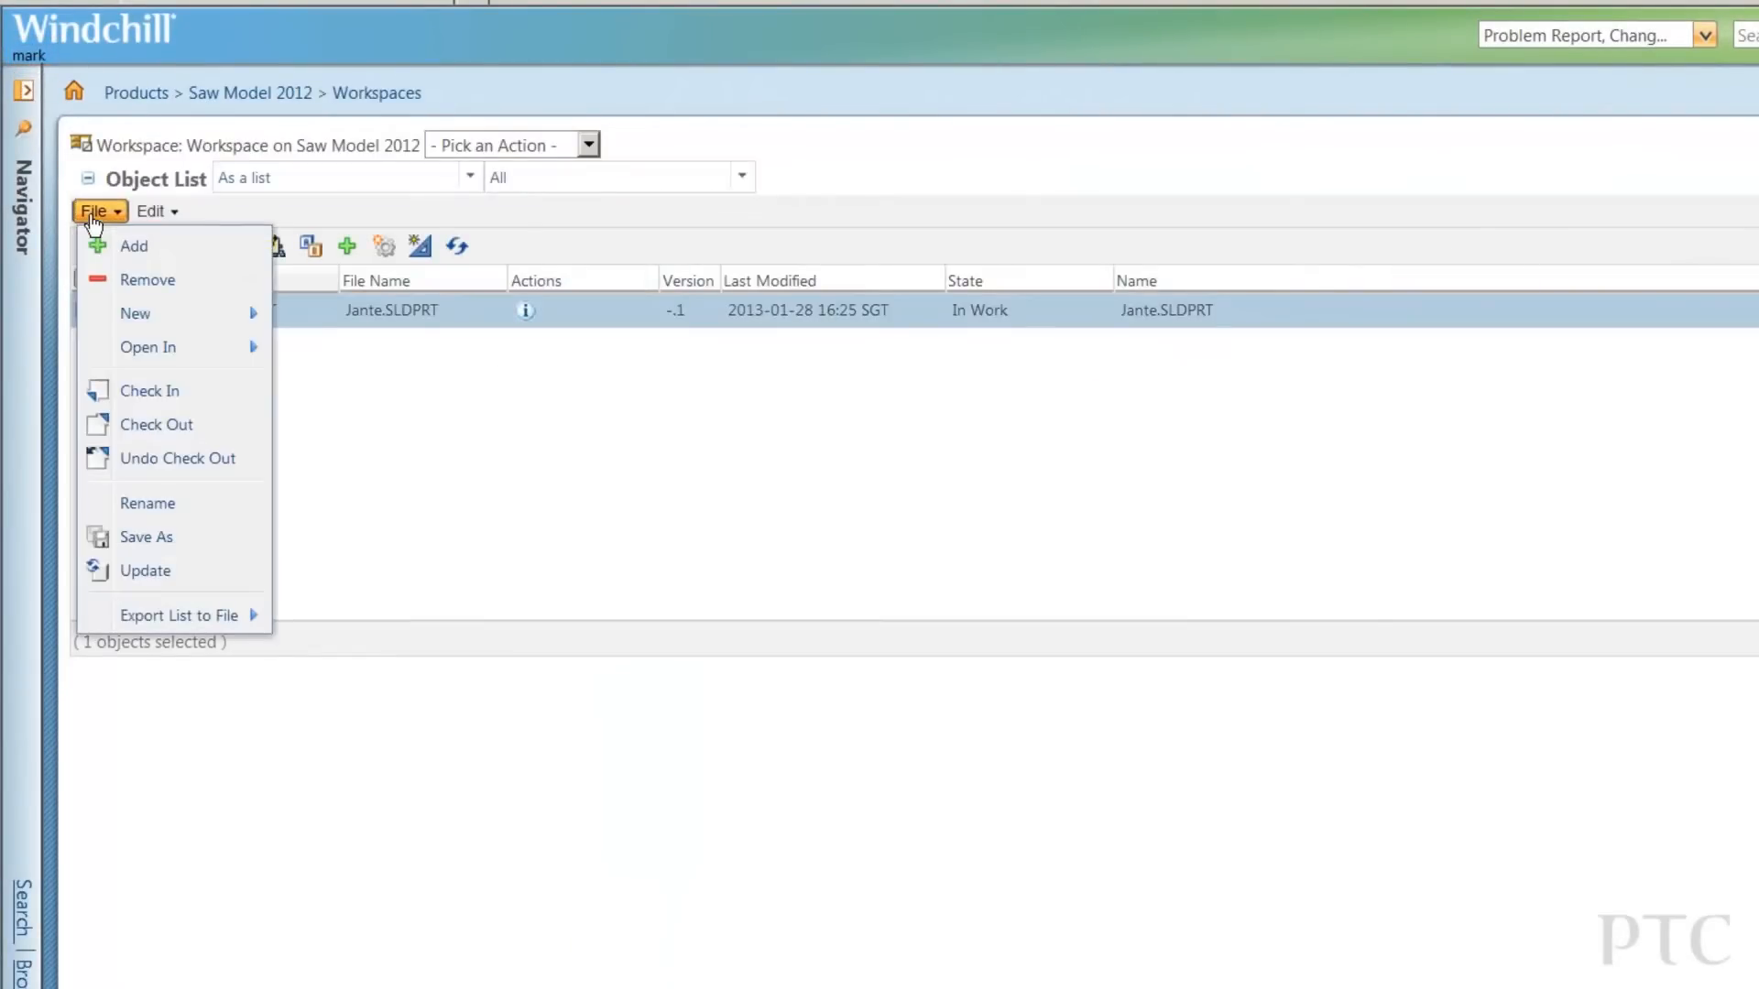
left_click(108, 428)
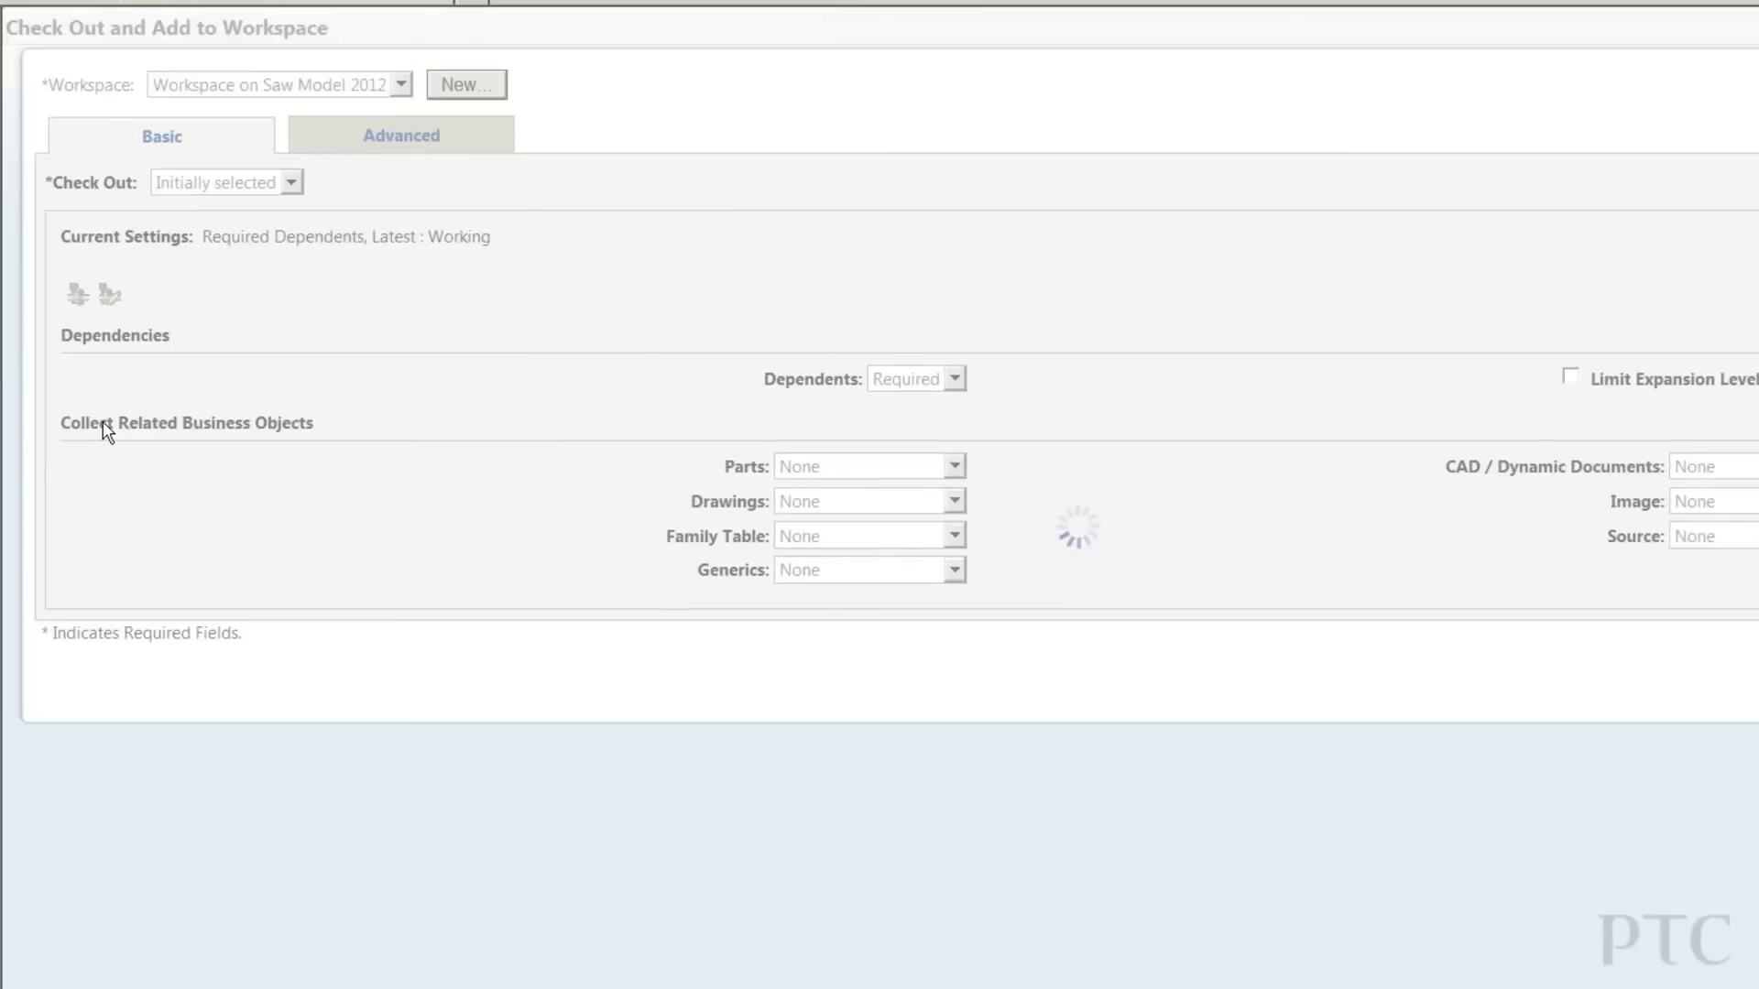
left_click(349, 146)
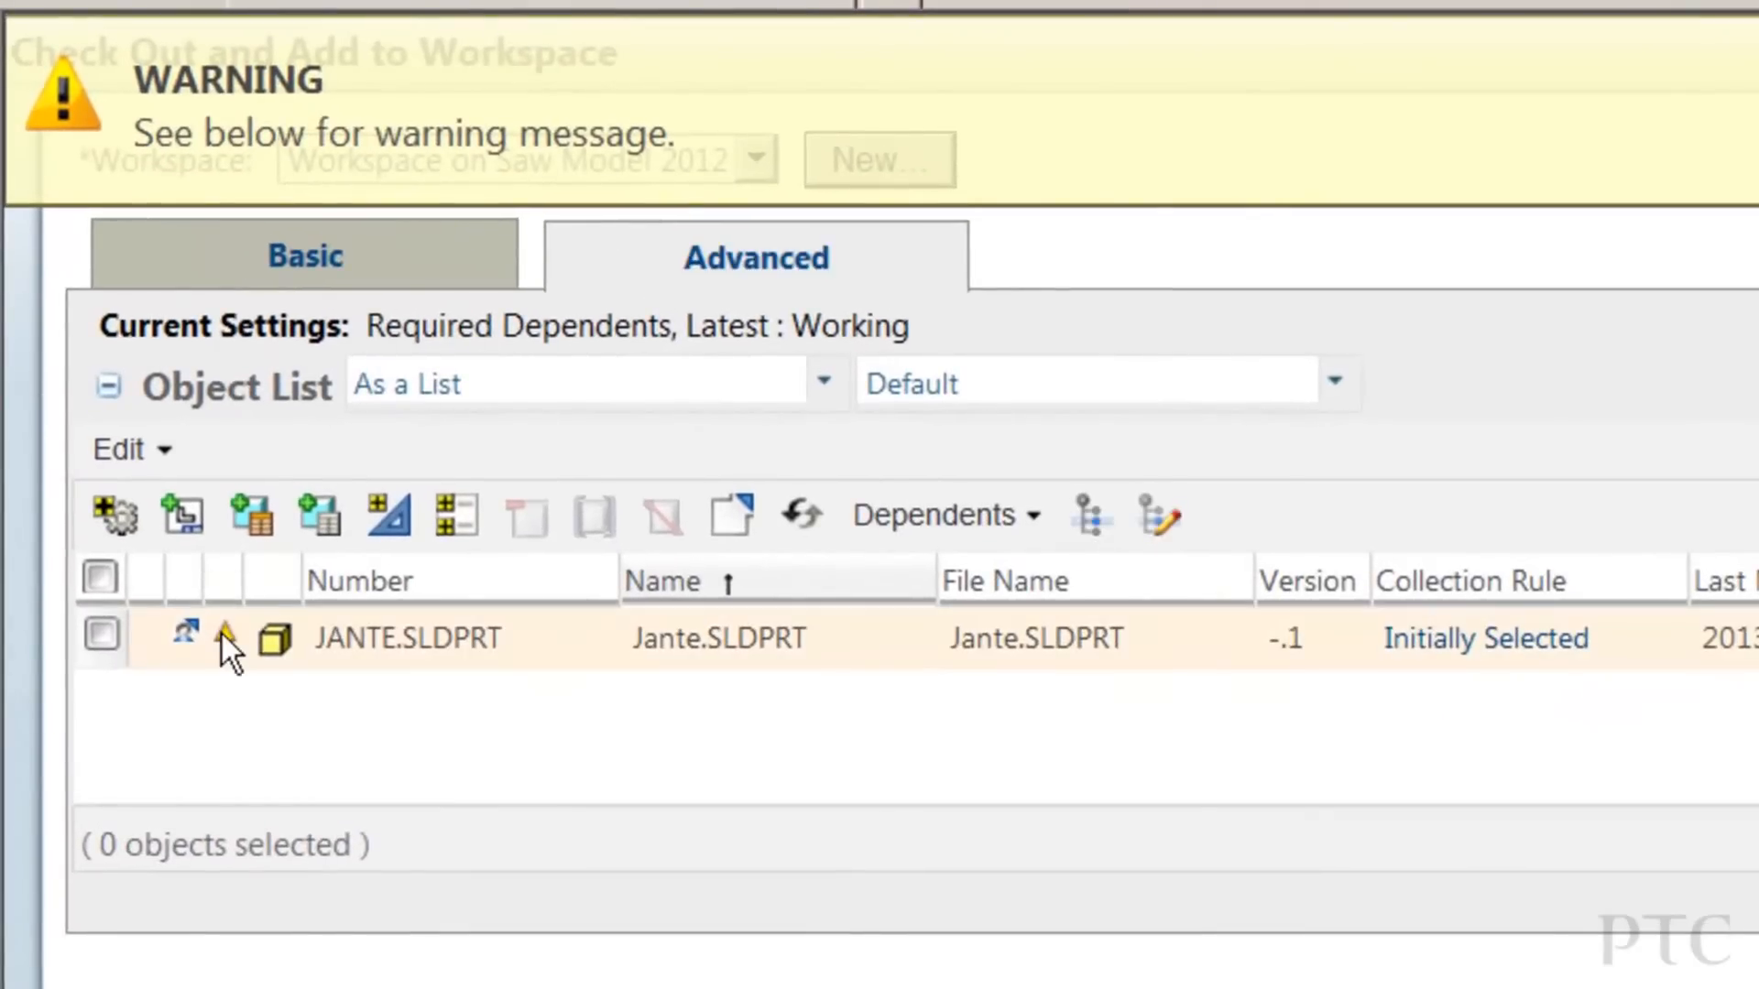
mouse_move(221, 634)
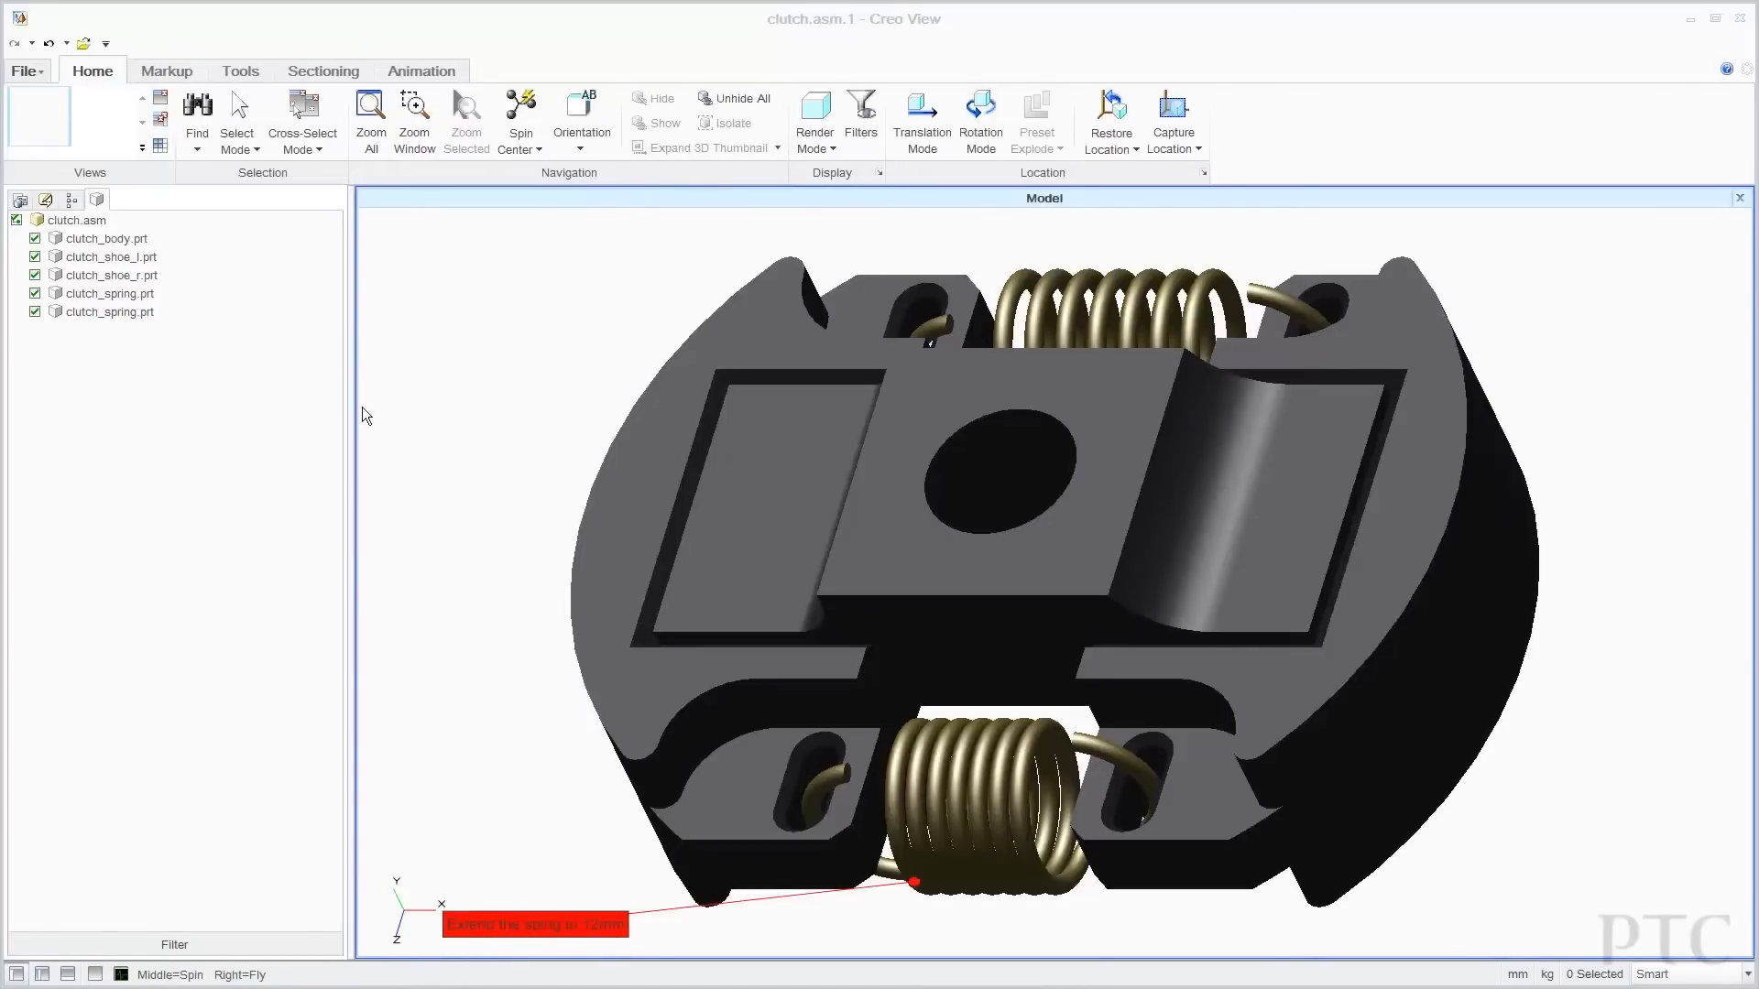
Measure a Distance between the clutch spring's two ends, leaving an ~8.000 mm annotation.
left_click(170, 72)
left_click(354, 137)
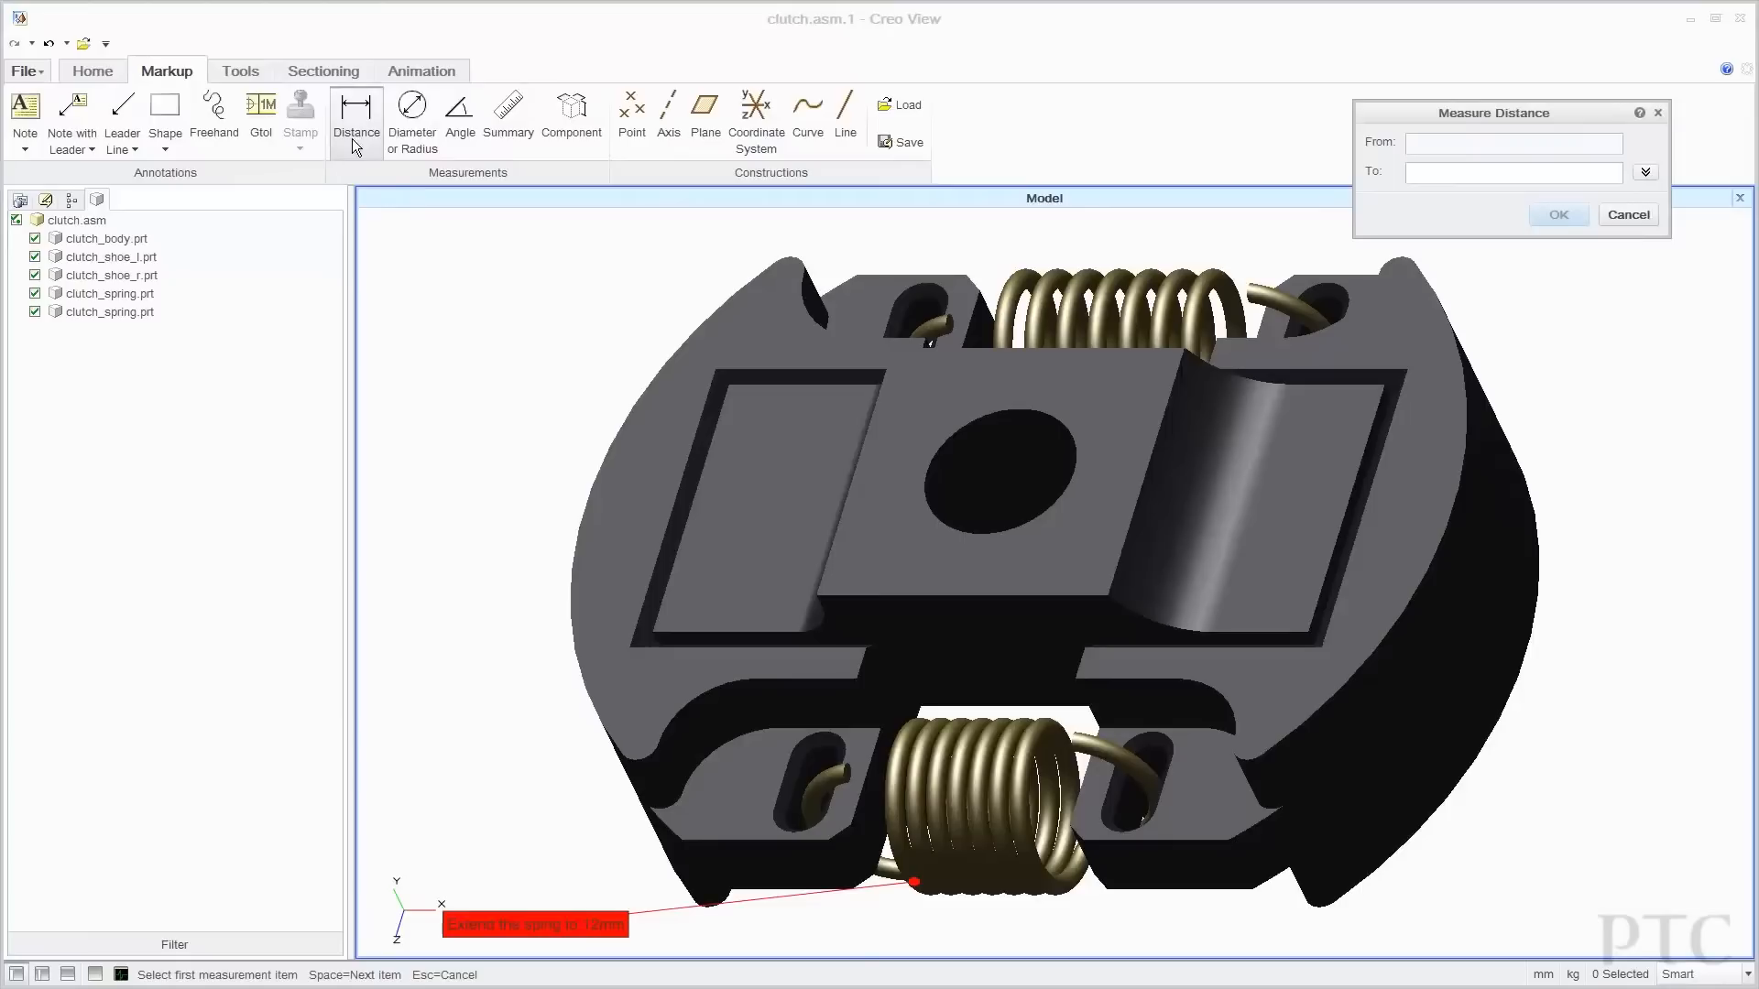
left_click(964, 795)
scroll(952, 795, "up", 5)
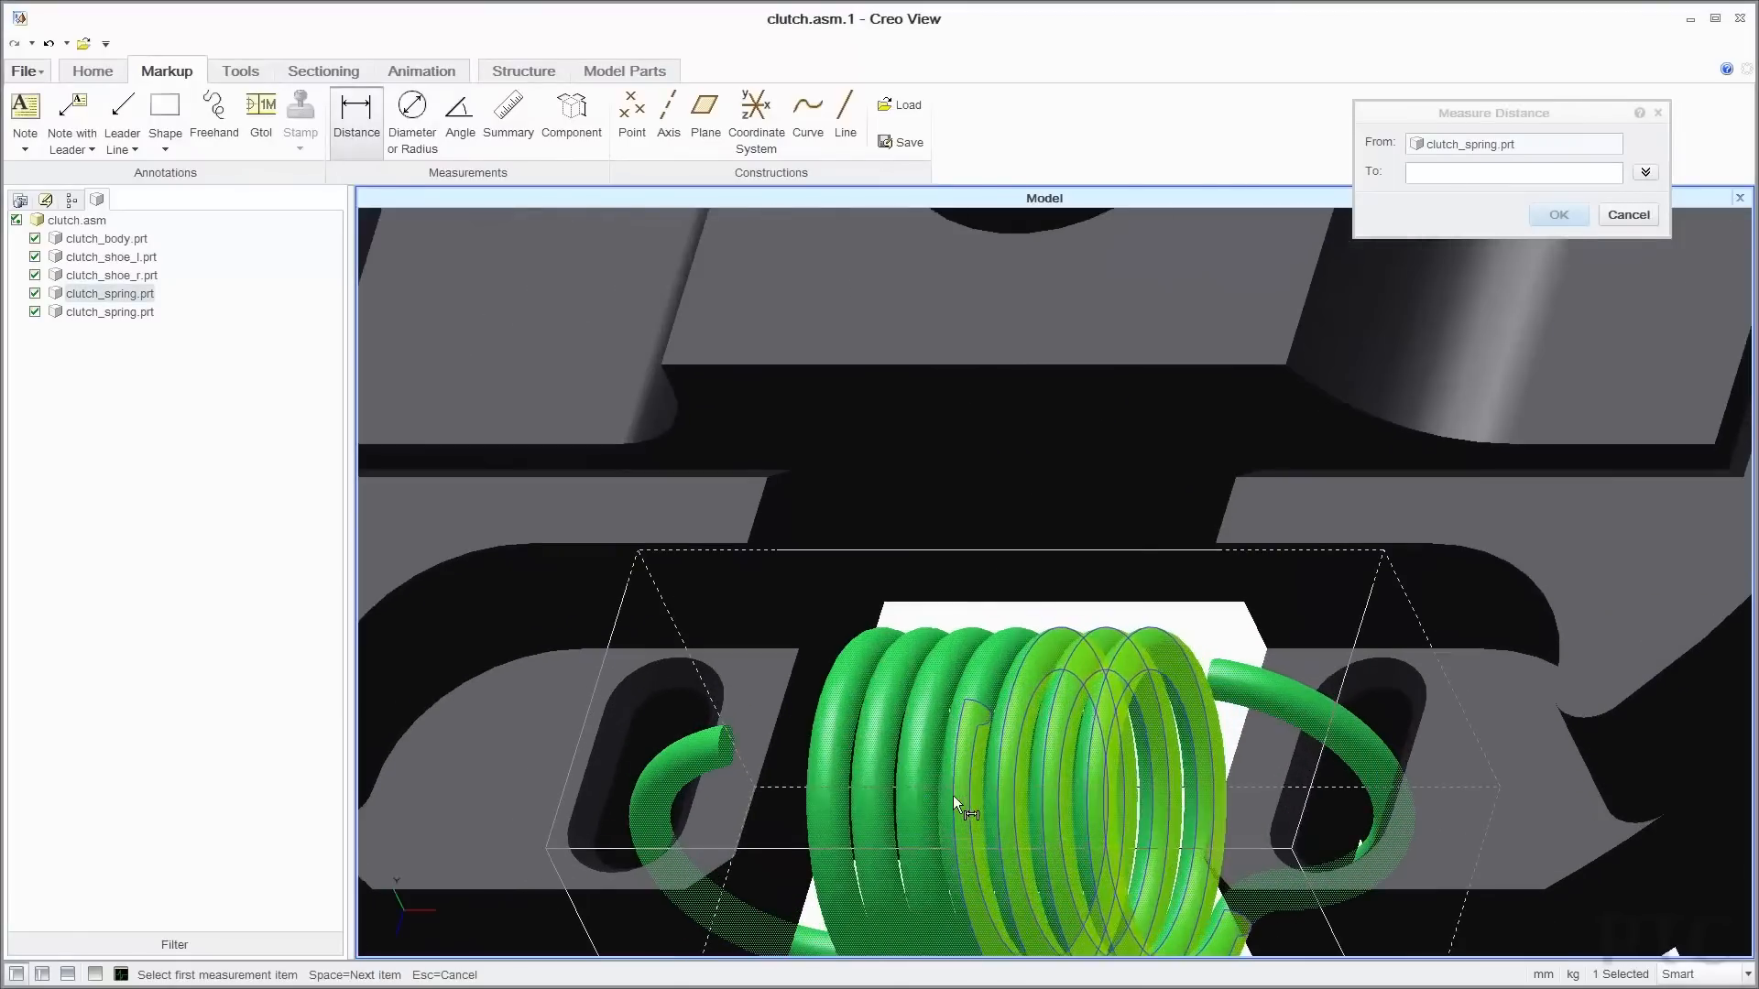
right_click_drag(914, 797, 1145, 690)
middle_click_drag(1043, 682, 1124, 660)
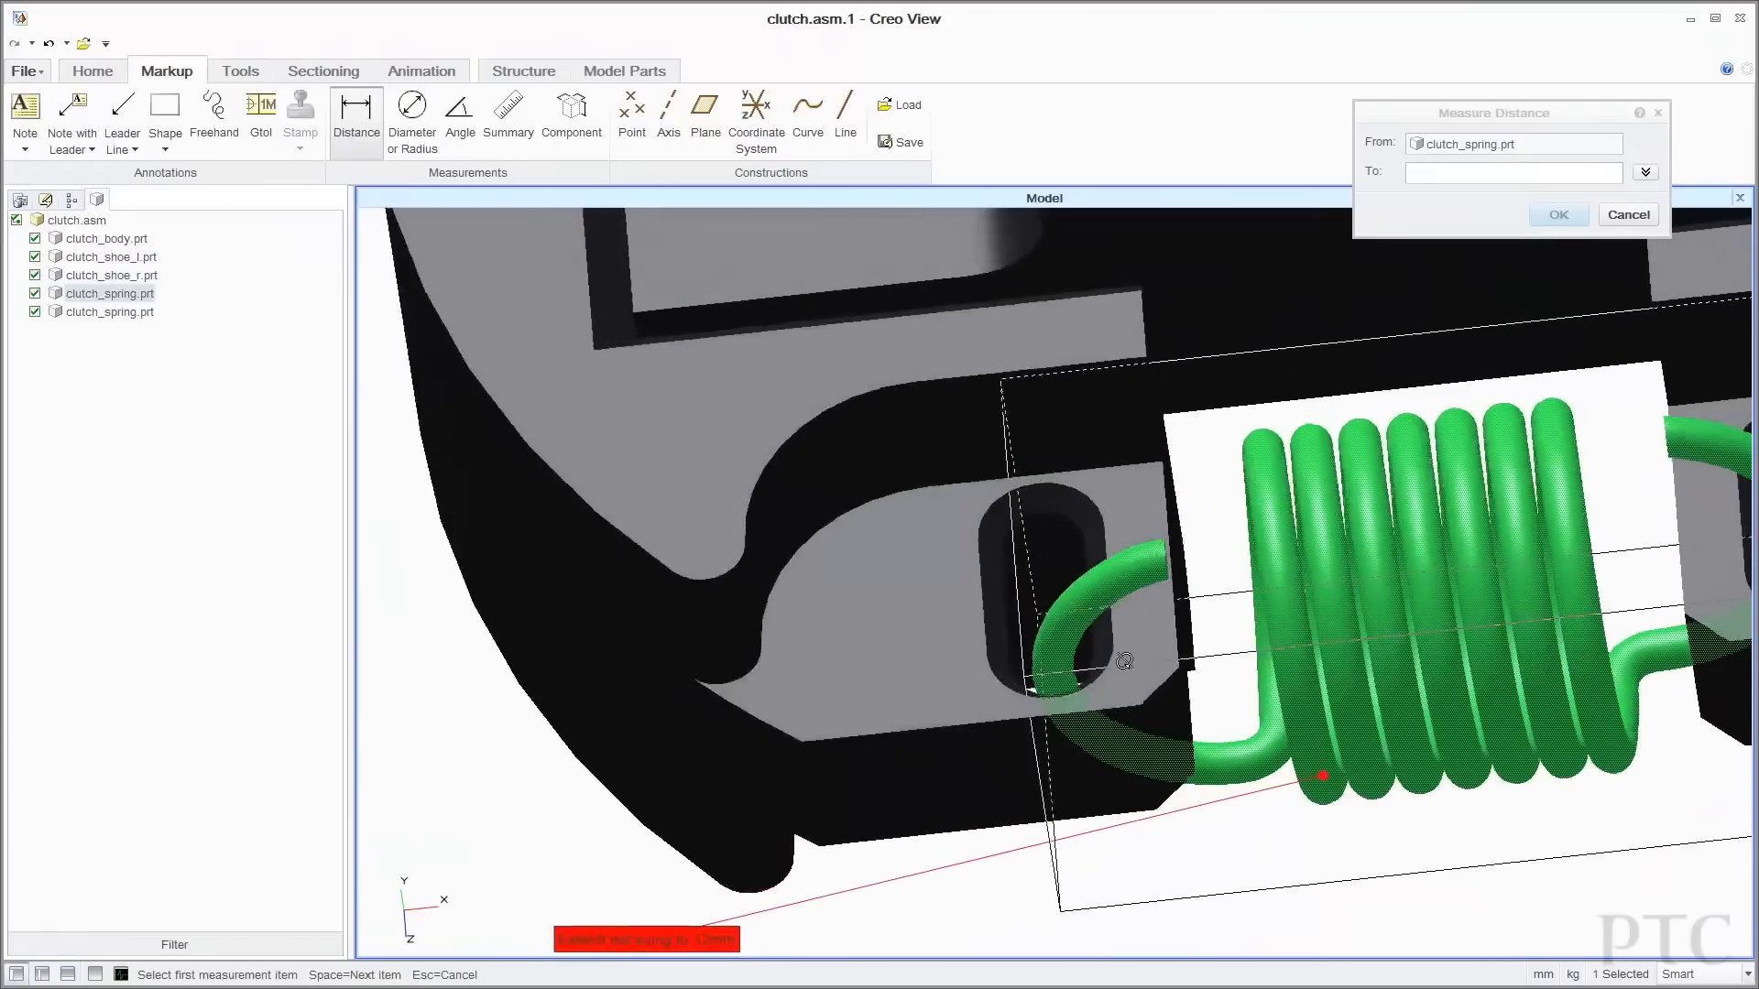
scroll(1200, 669, "up", 3)
left_click(1294, 744)
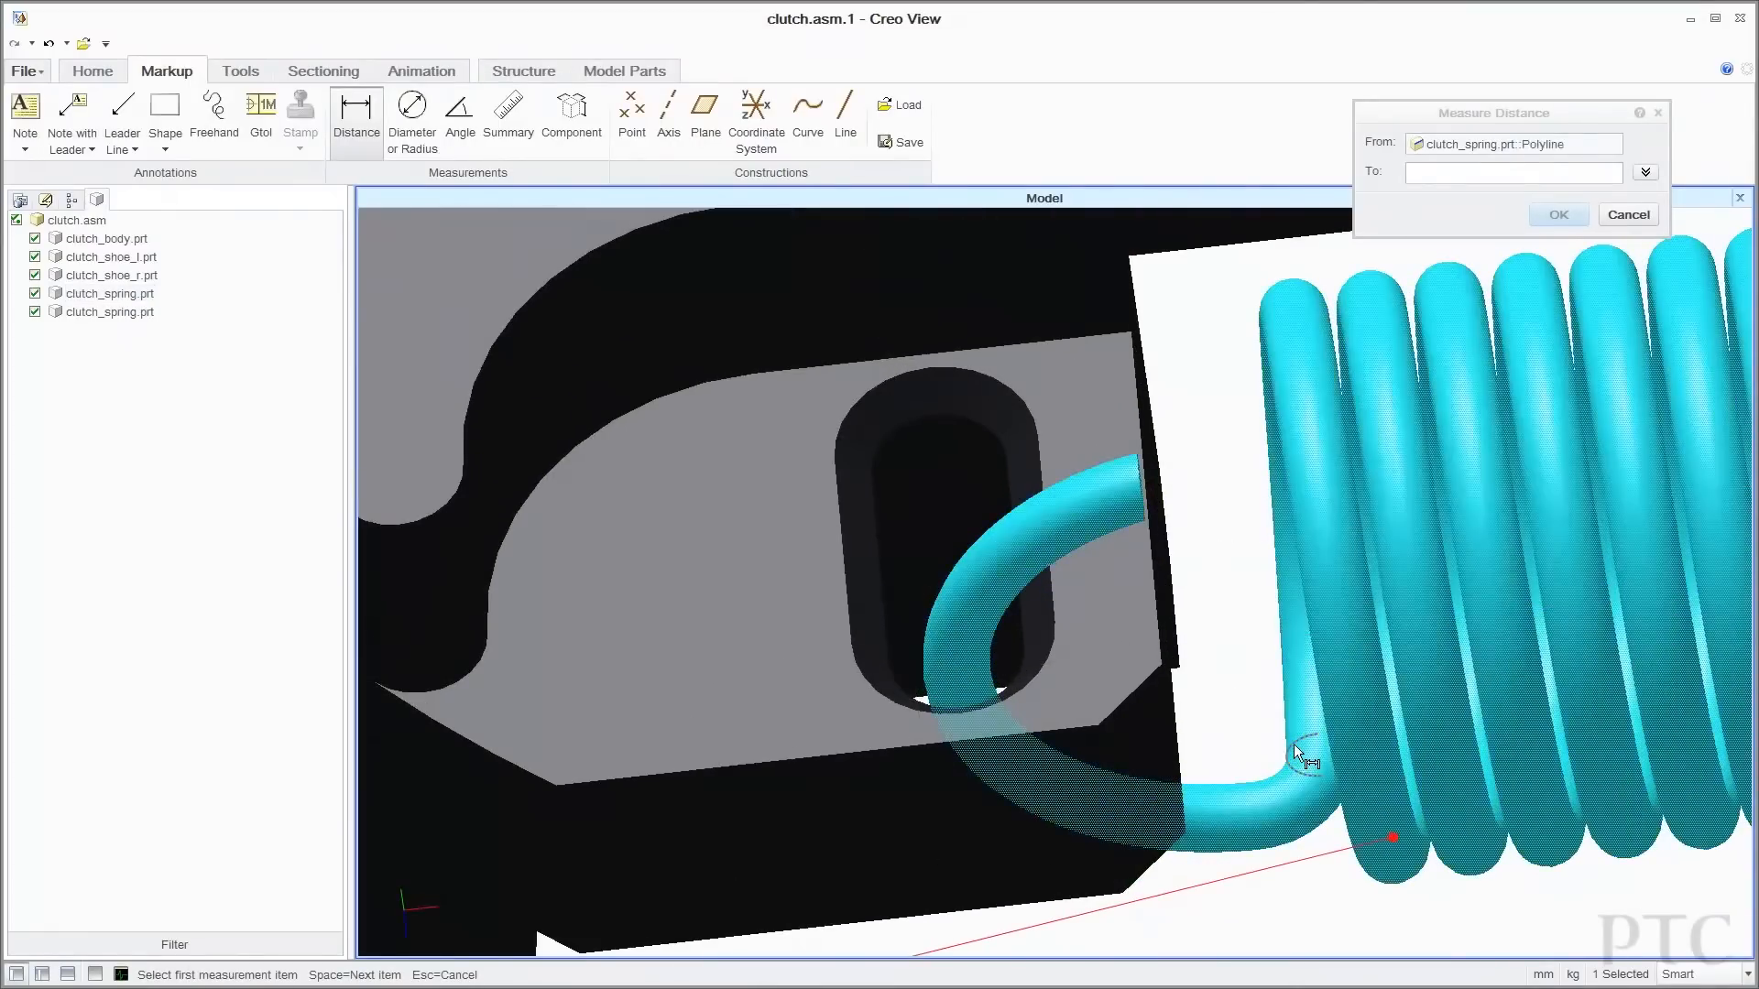
left_click(1452, 179)
right_click_drag(1575, 562, 1216, 564)
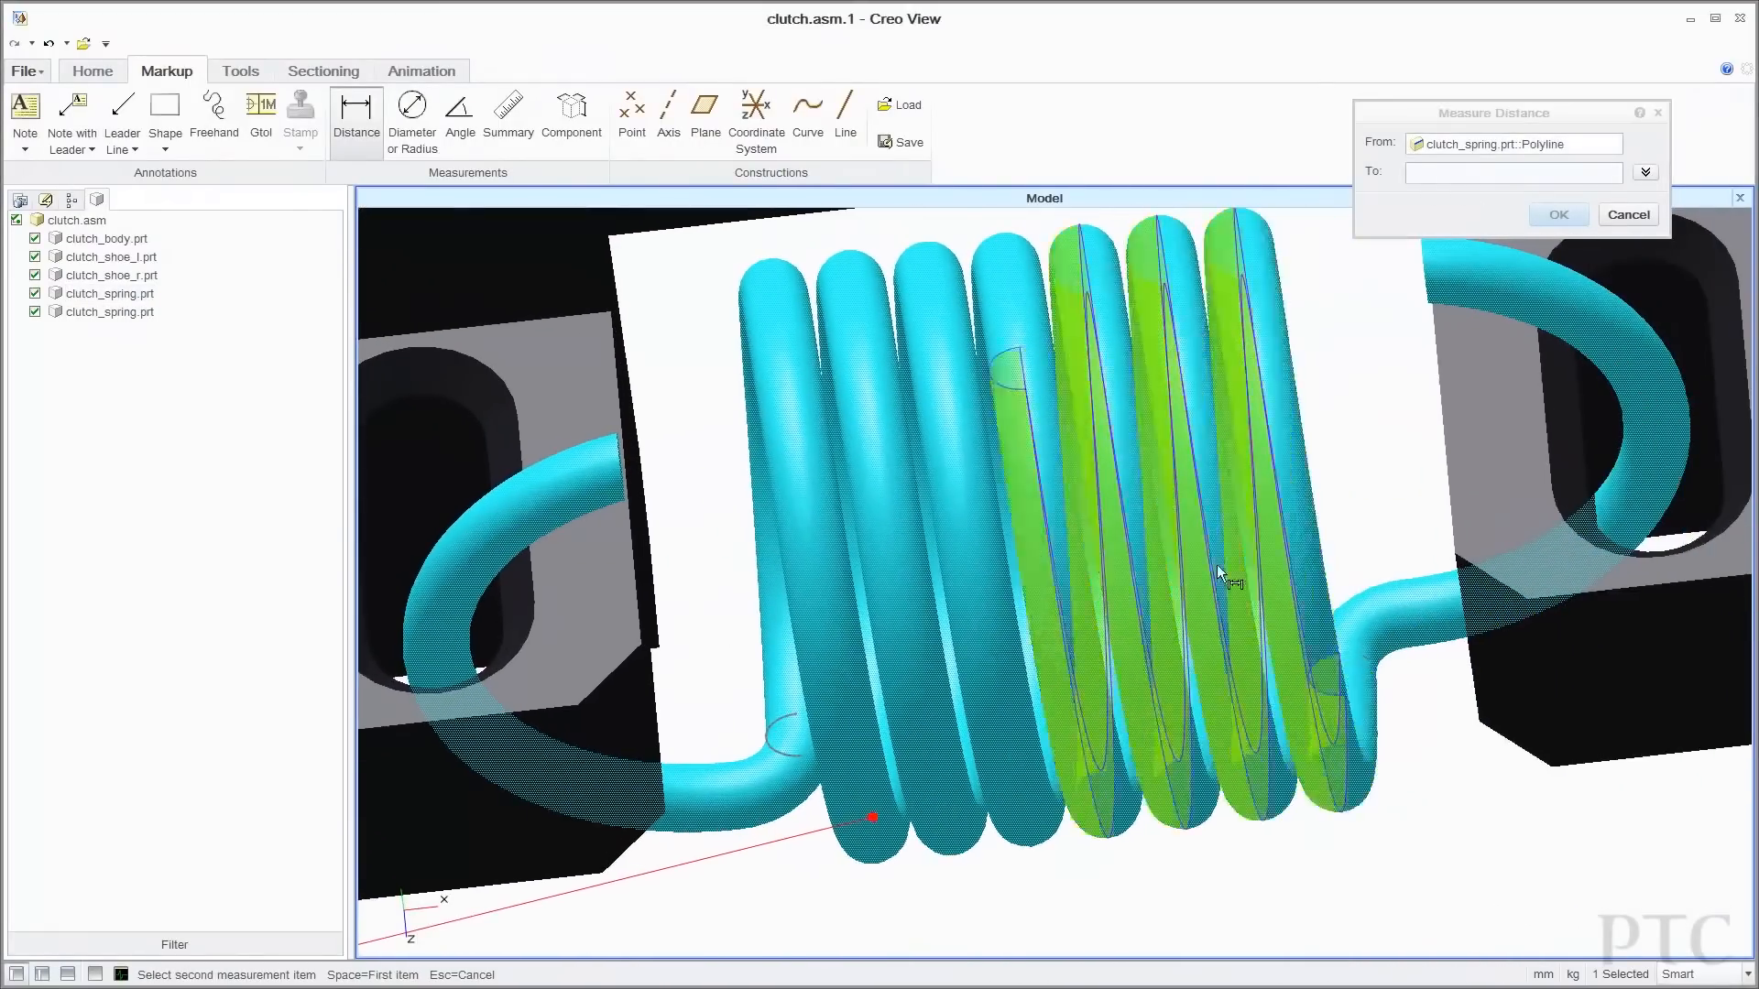
left_click(1371, 660)
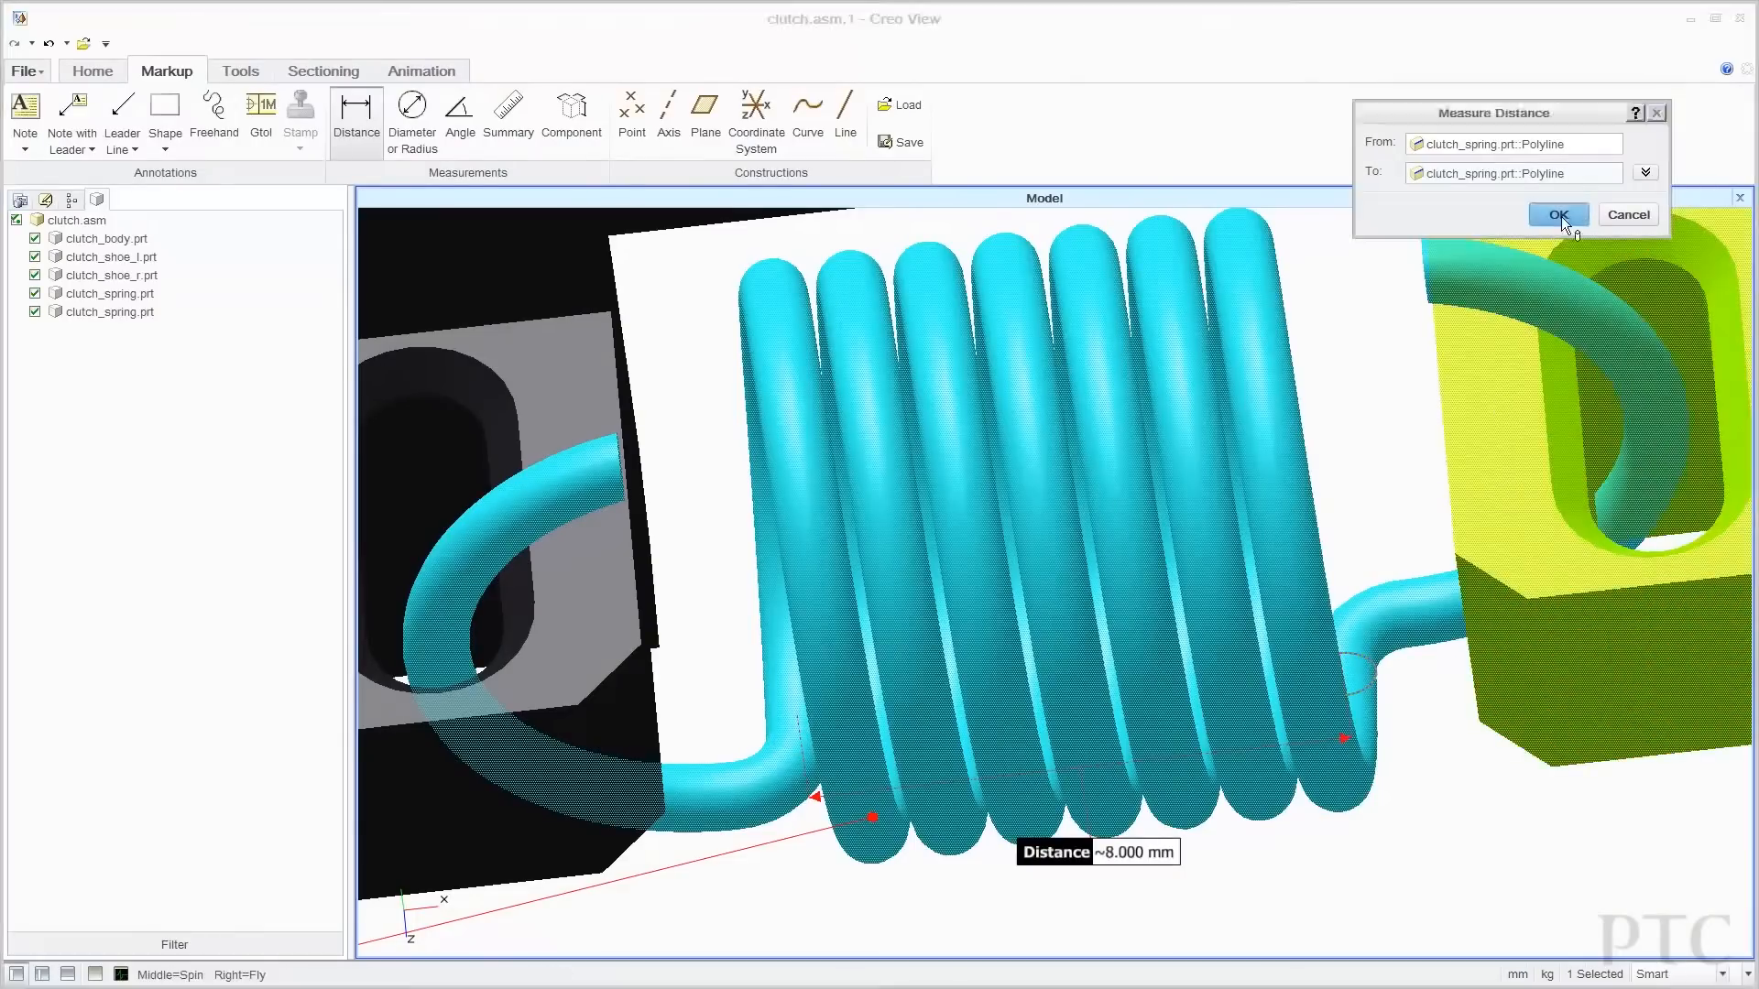
left_click(1559, 216)
Restore the full clutch assembly orientation and minimize Creo View to return to Windchill.
left_click(107, 74)
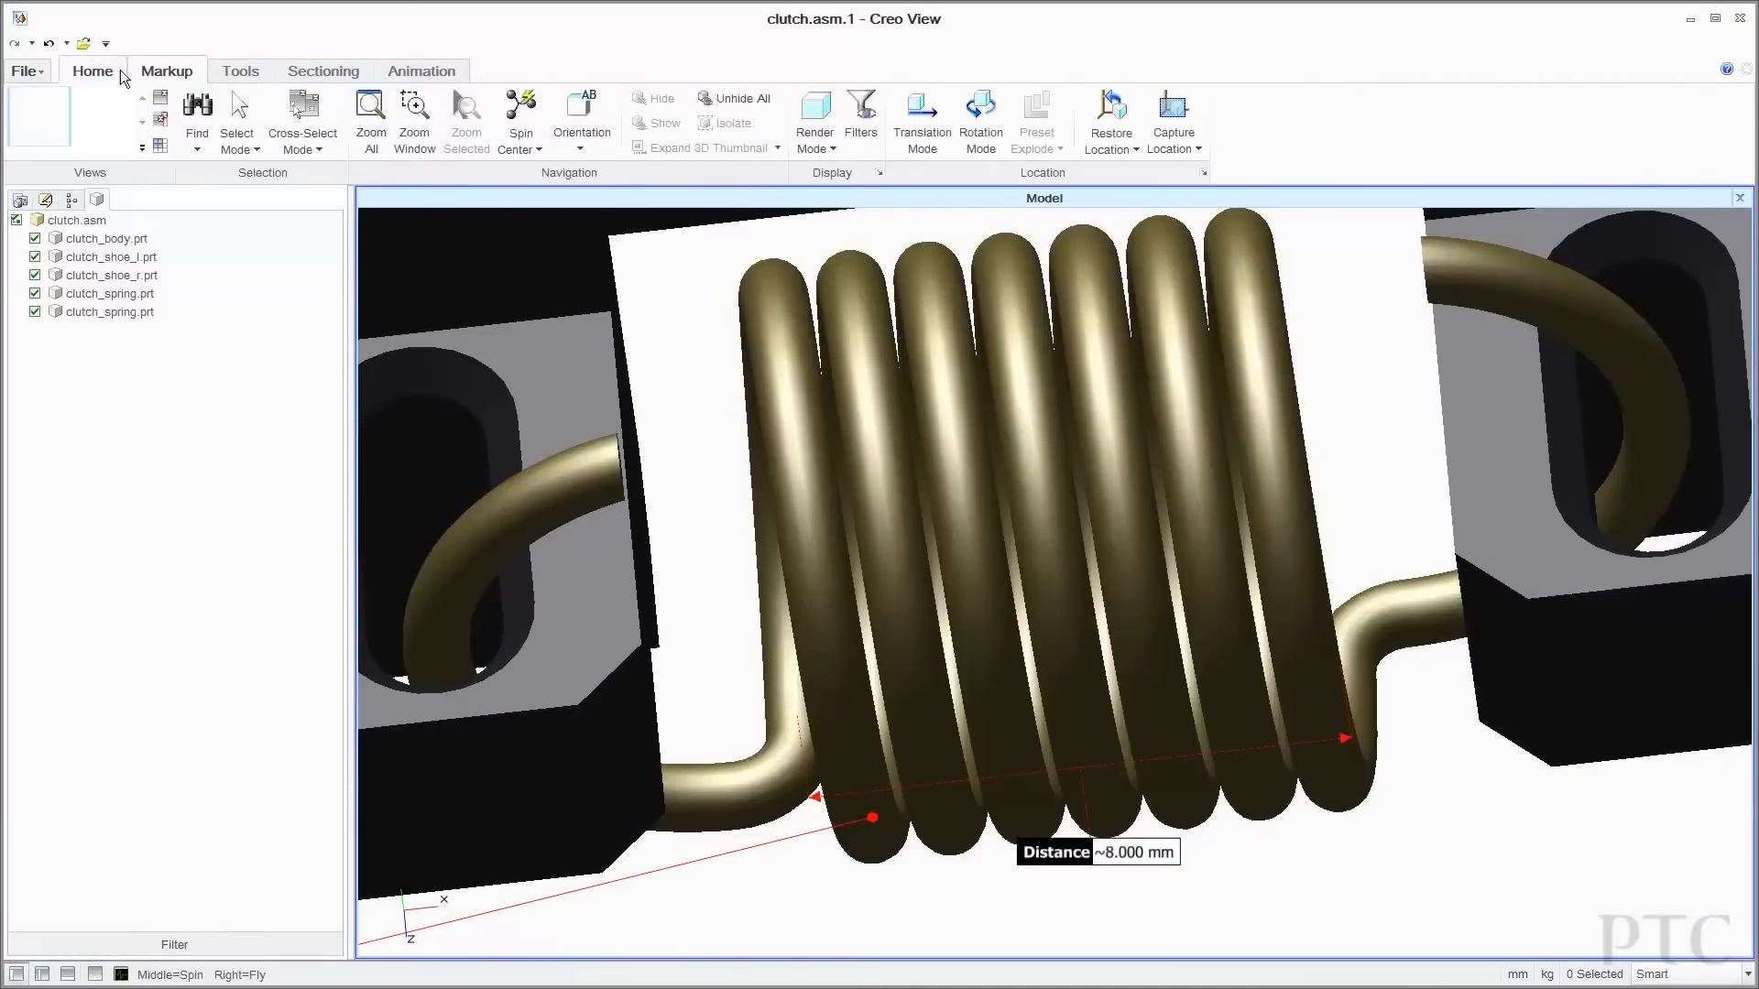
left_click(580, 137)
left_click(586, 172)
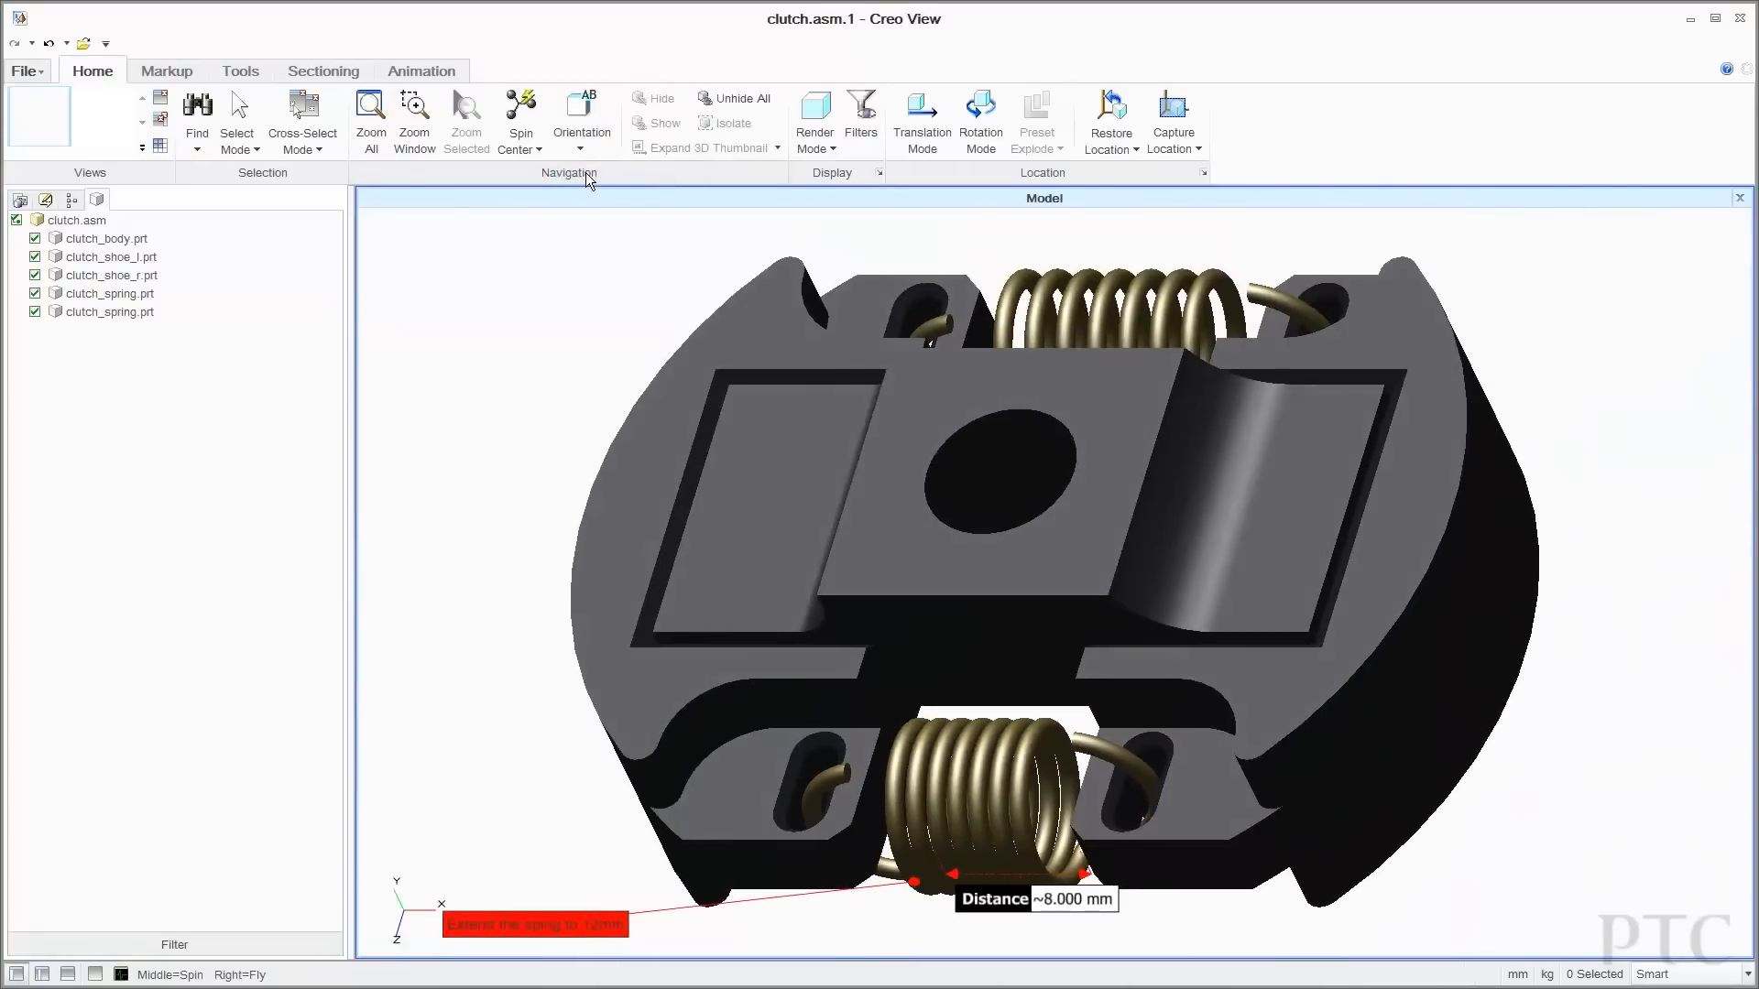
left_click(1690, 18)
Open the referencing canister_41803.drw drawing from the part's Related Objects in Creo View.
left_click(305, 179)
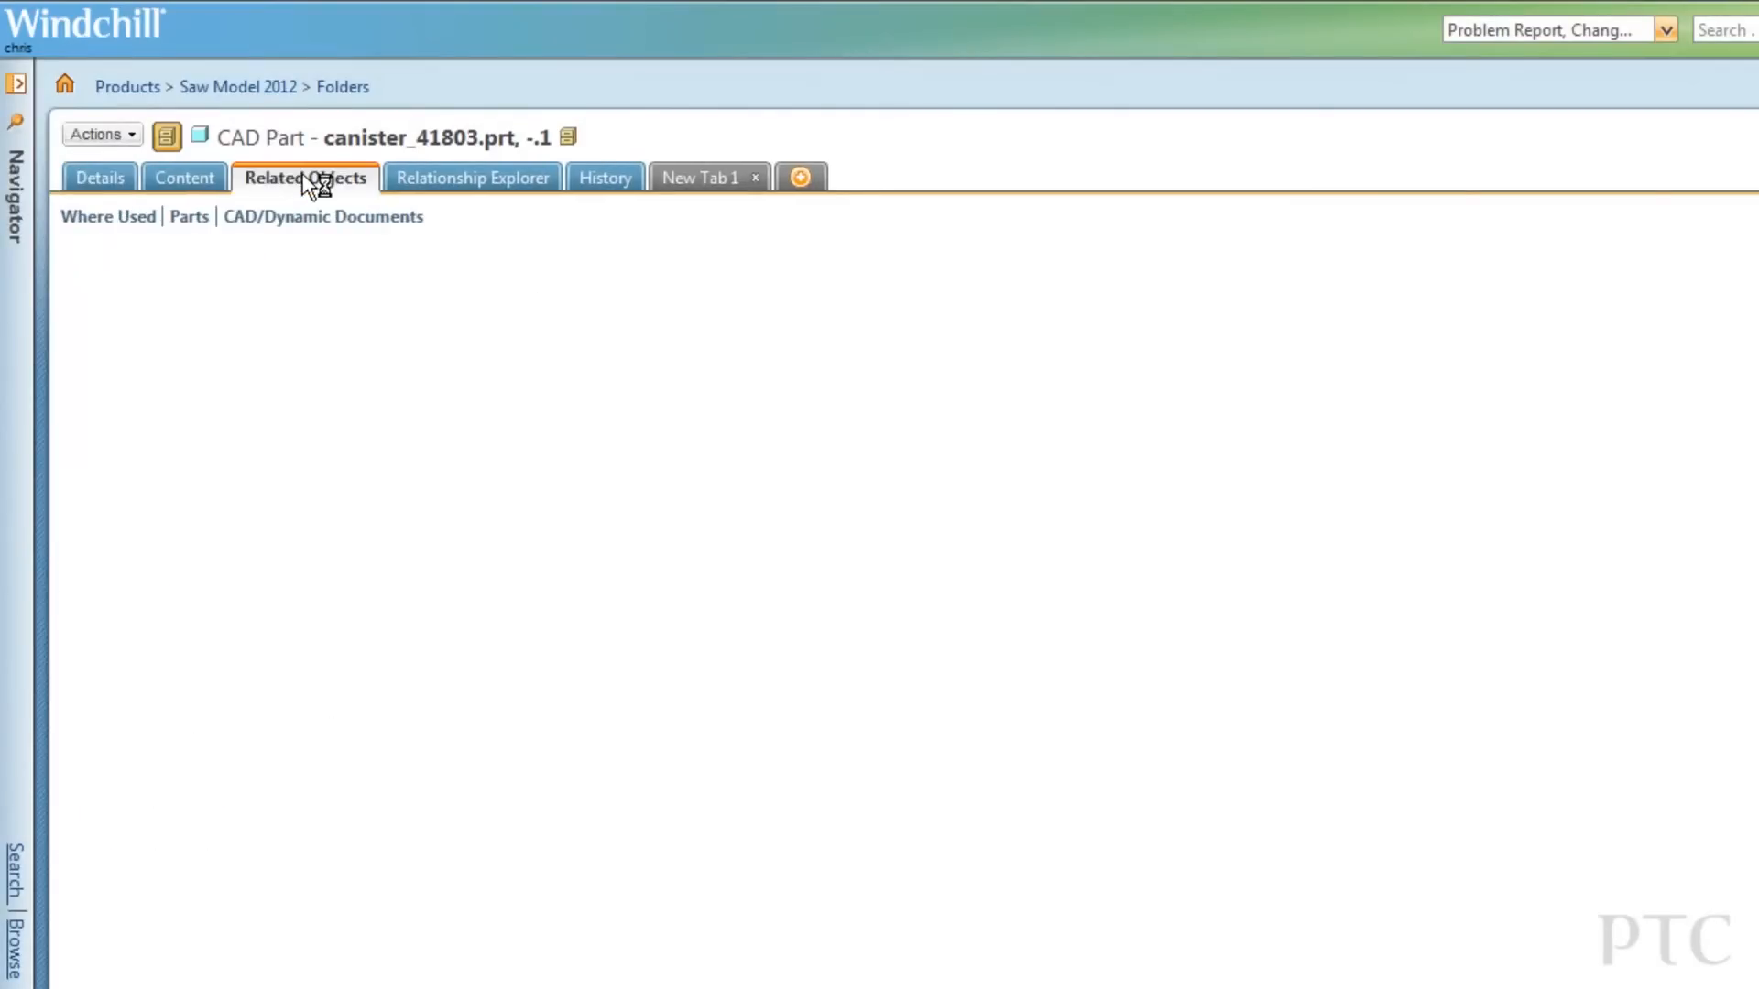
scroll(744, 509, "down", 5)
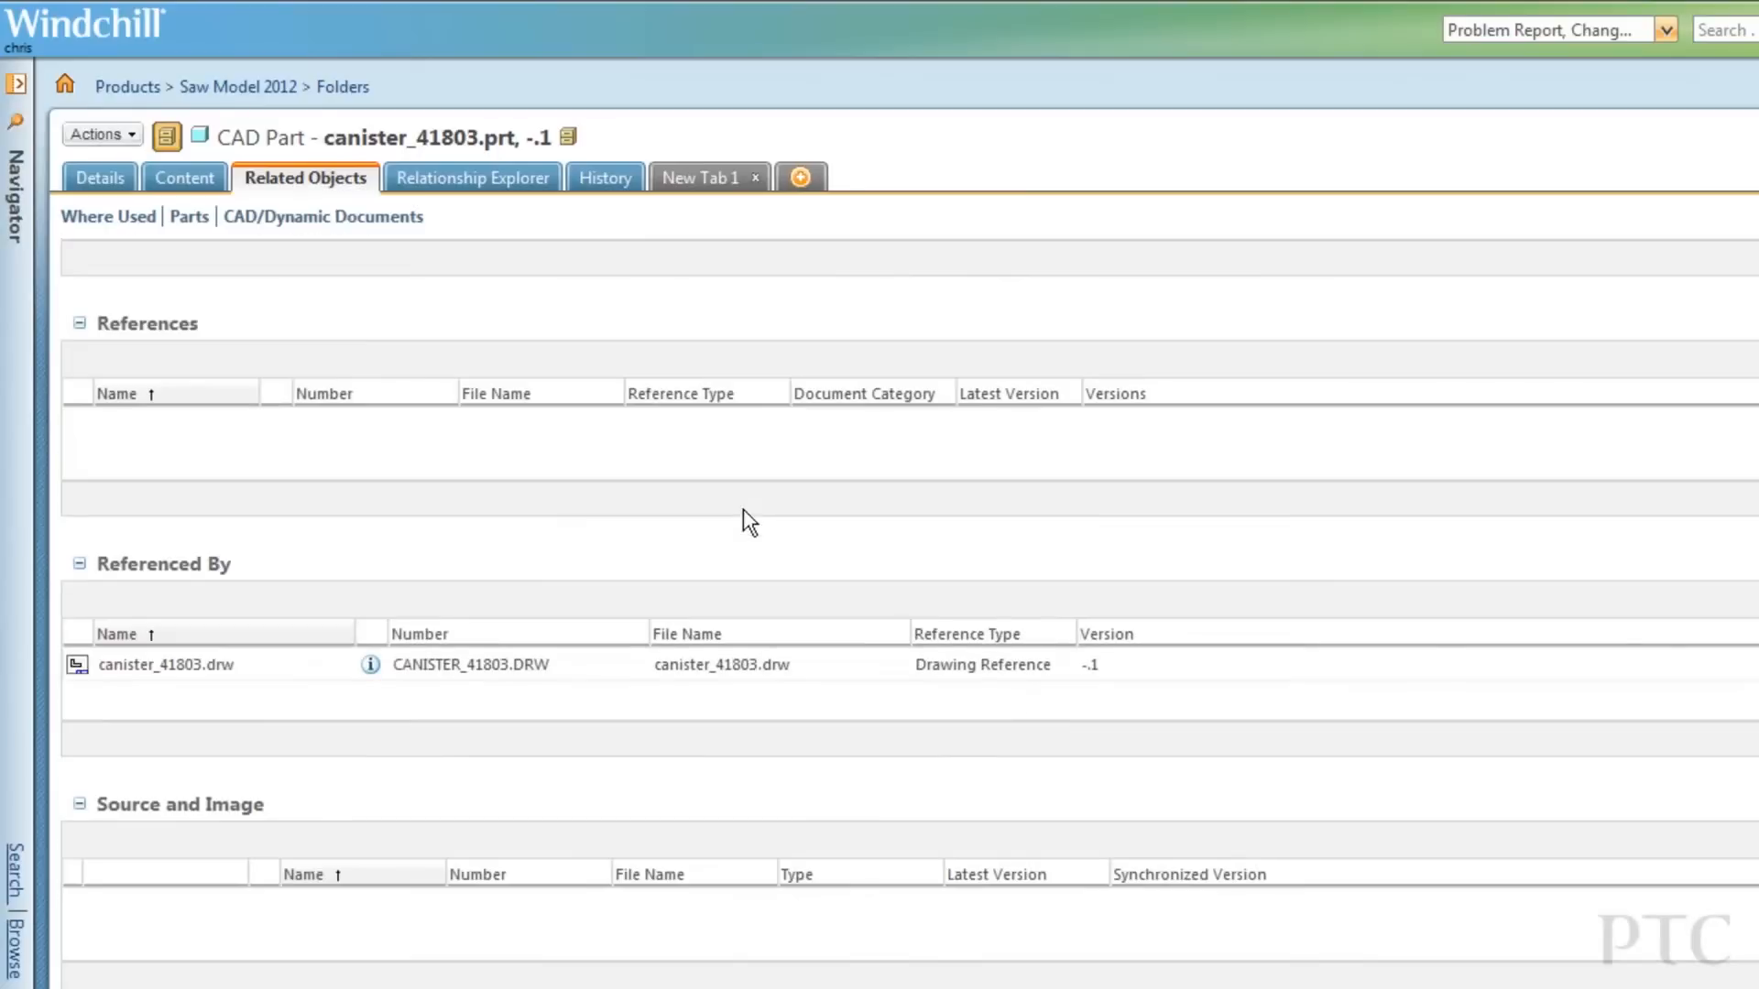
left_click(372, 666)
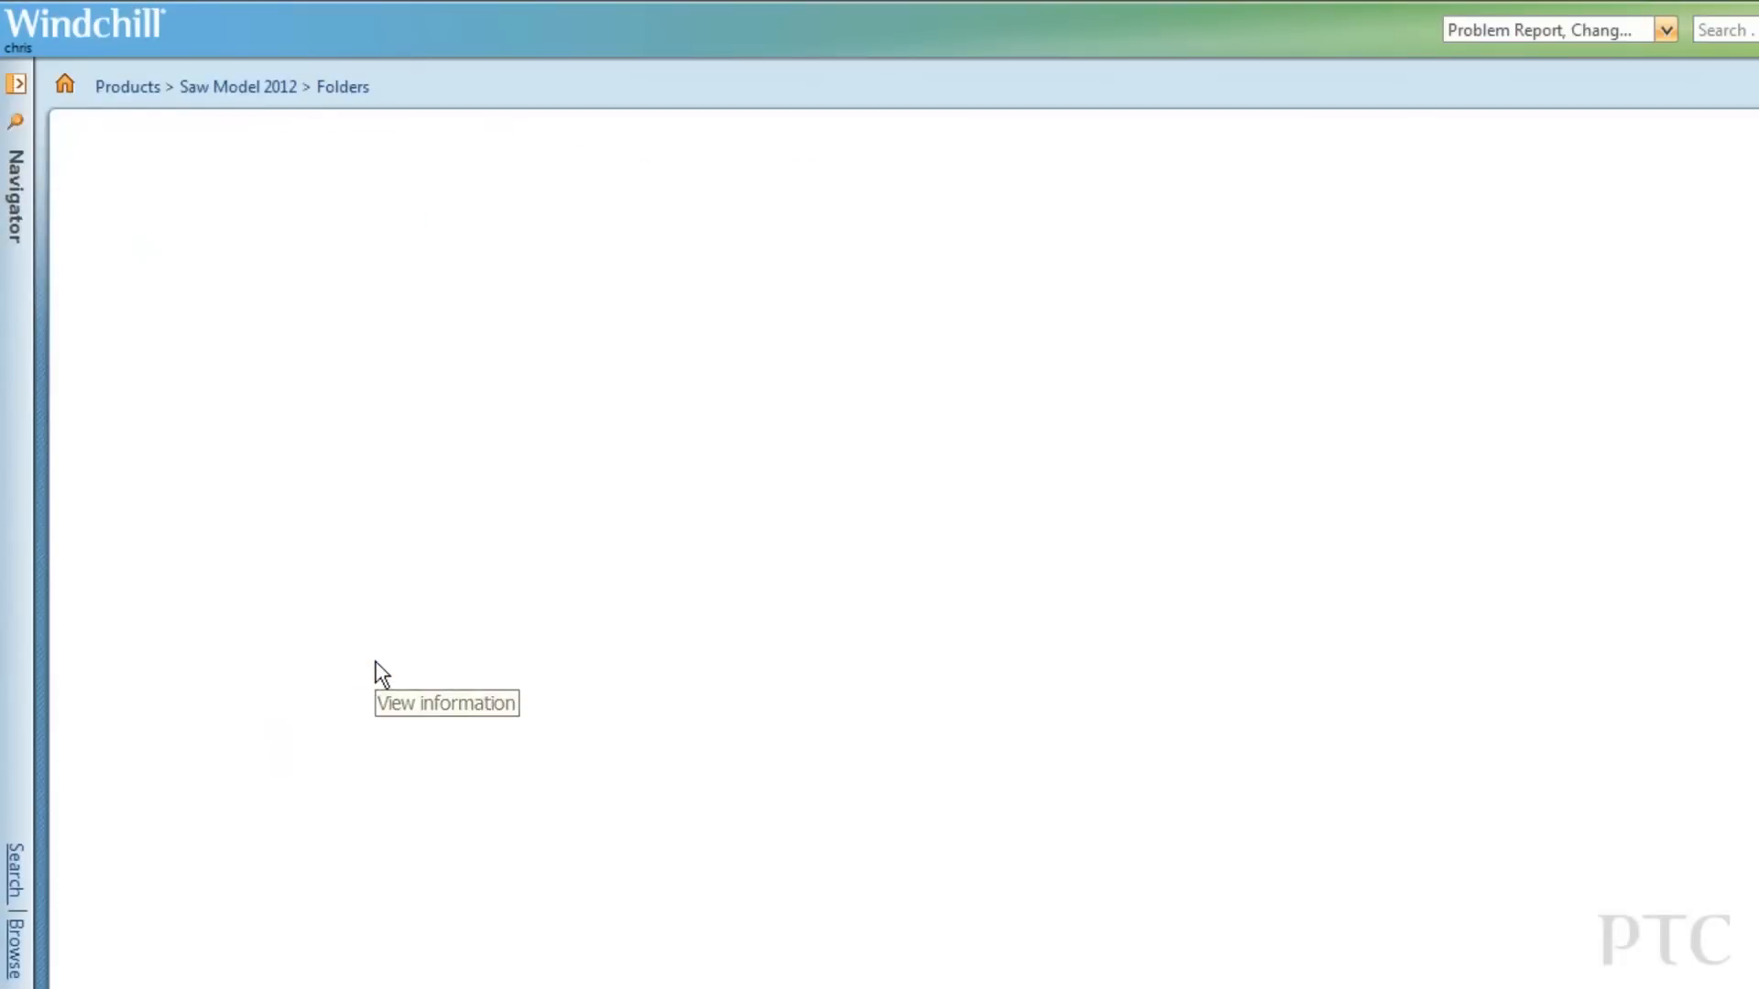
left_click(414, 417)
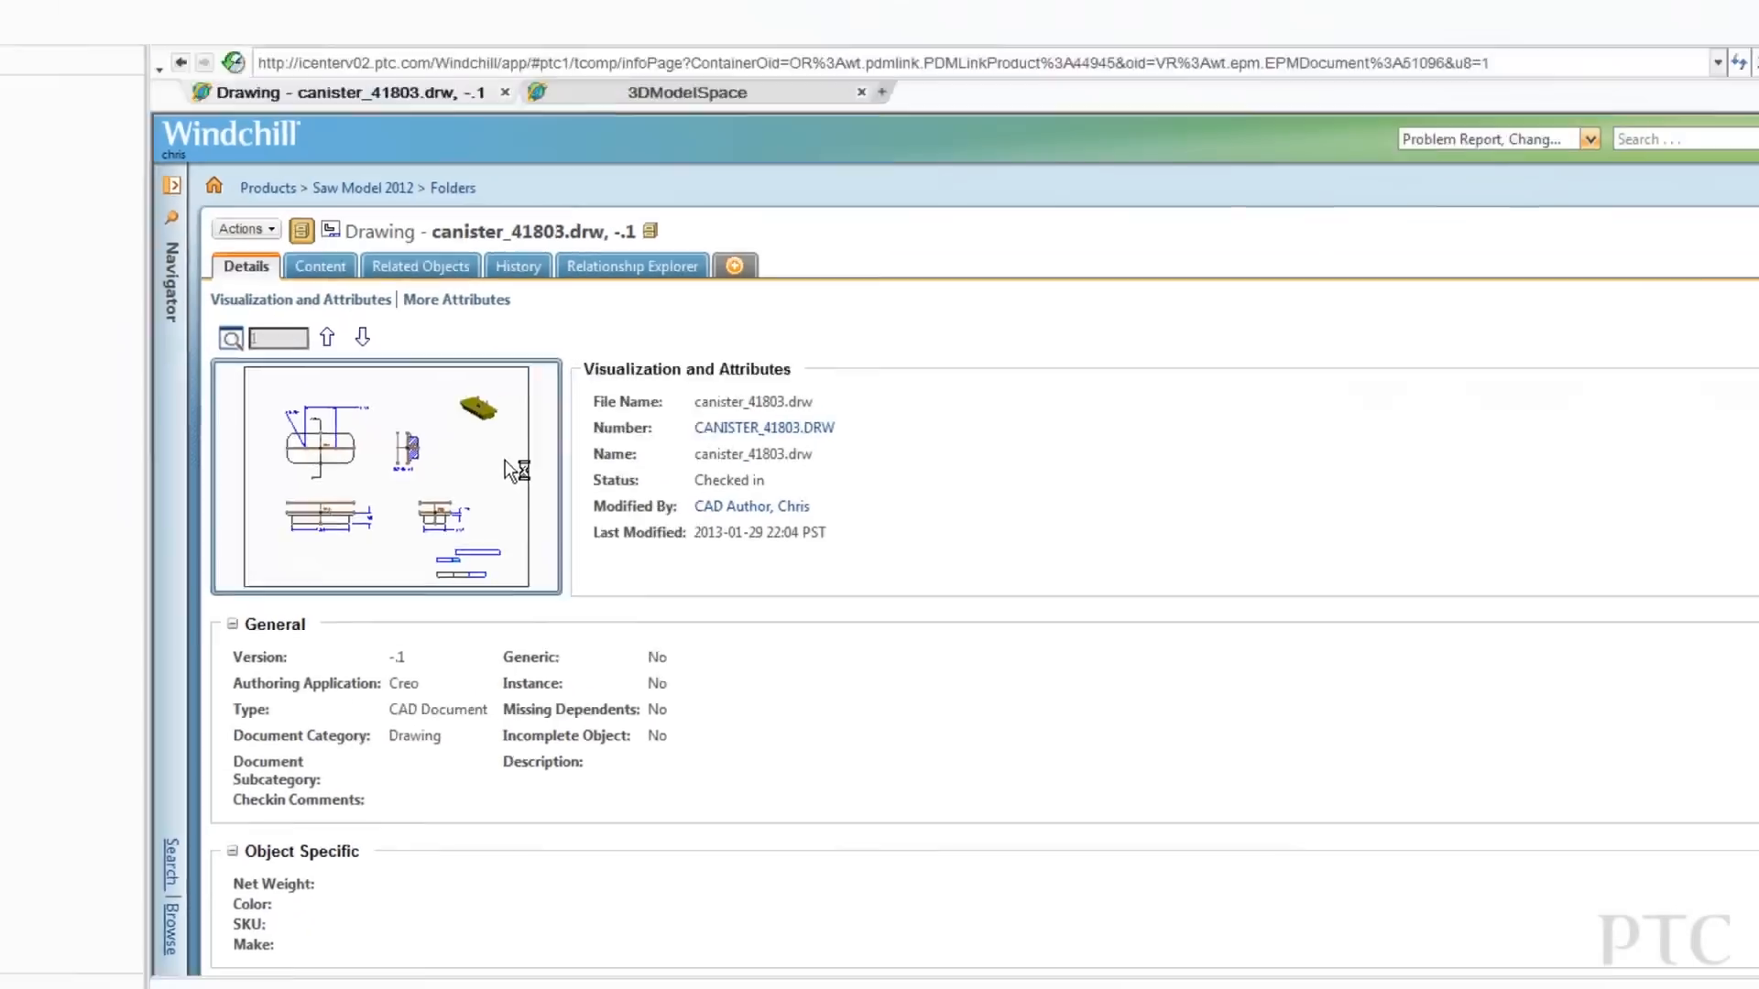
Pan across the canister drawing down to its title block.
scroll(1289, 532, "up", 2)
middle_click_drag(1269, 523, 1277, 908)
middle_click_drag(679, 600, 1106, 470)
middle_click_drag(973, 698, 1010, 380)
middle_click_drag(1037, 891, 1018, 576)
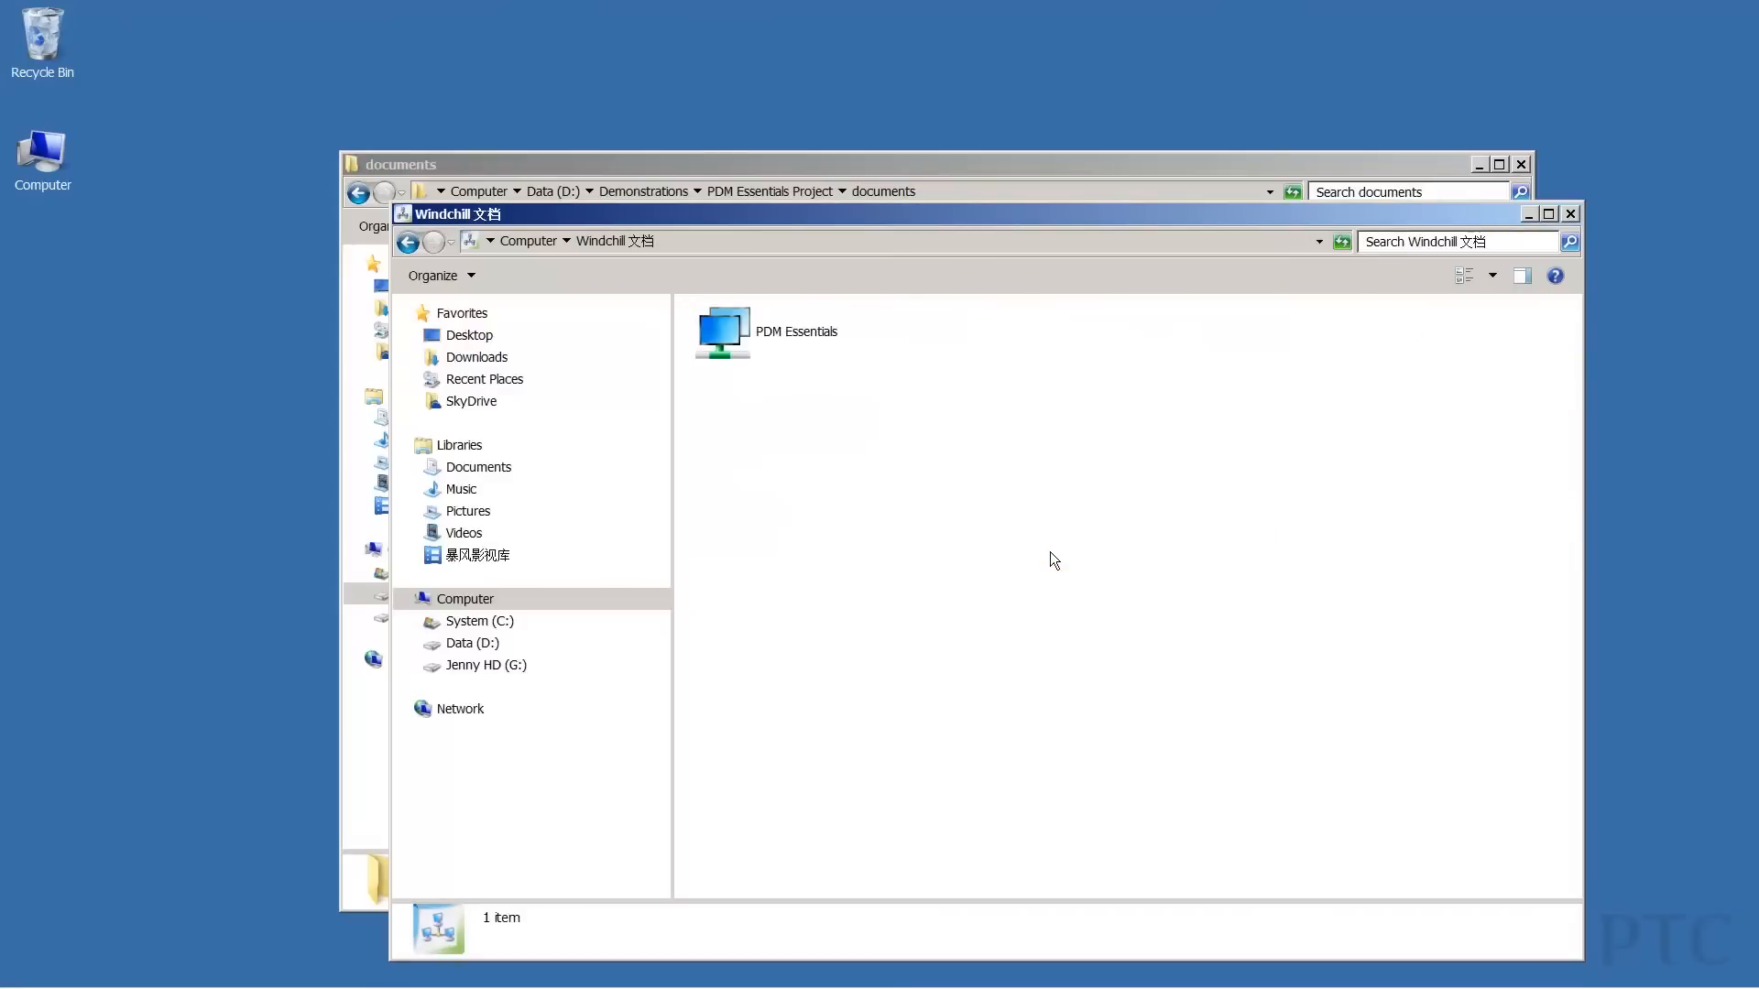
Browse PDM Essentials > Product > Saw Model 2012 > Document in Windows Explorer.
double_click(800, 339)
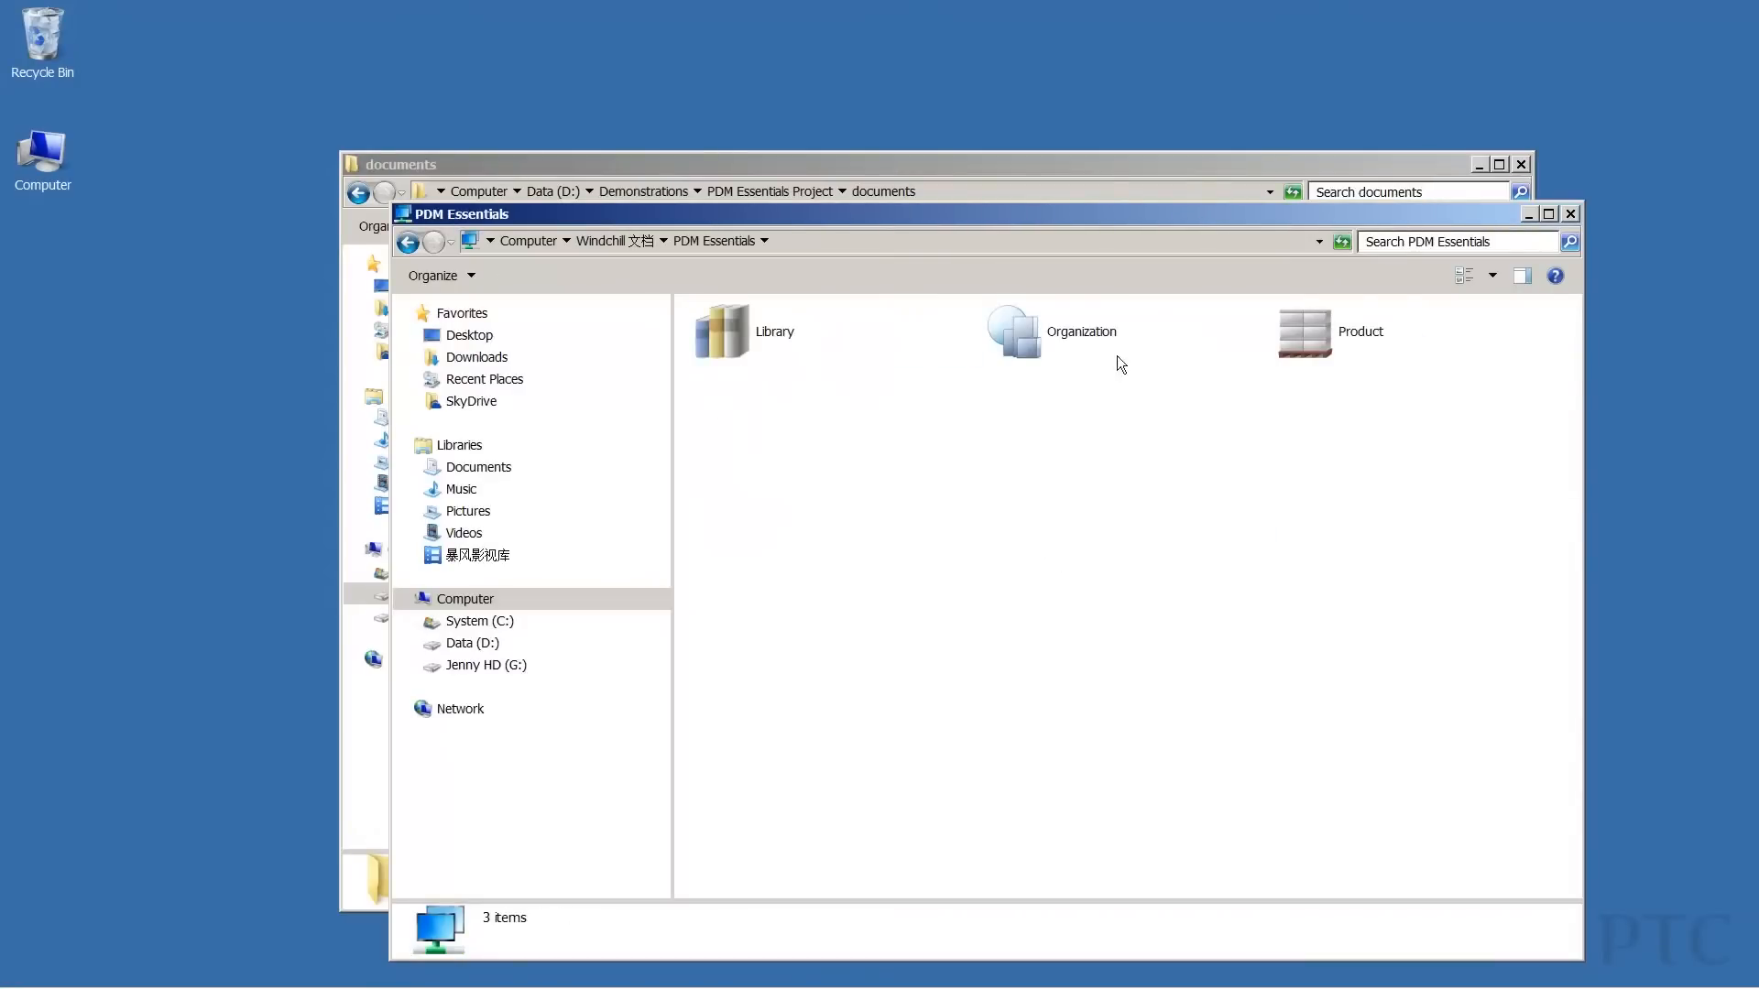
double_click(1311, 335)
double_click(825, 337)
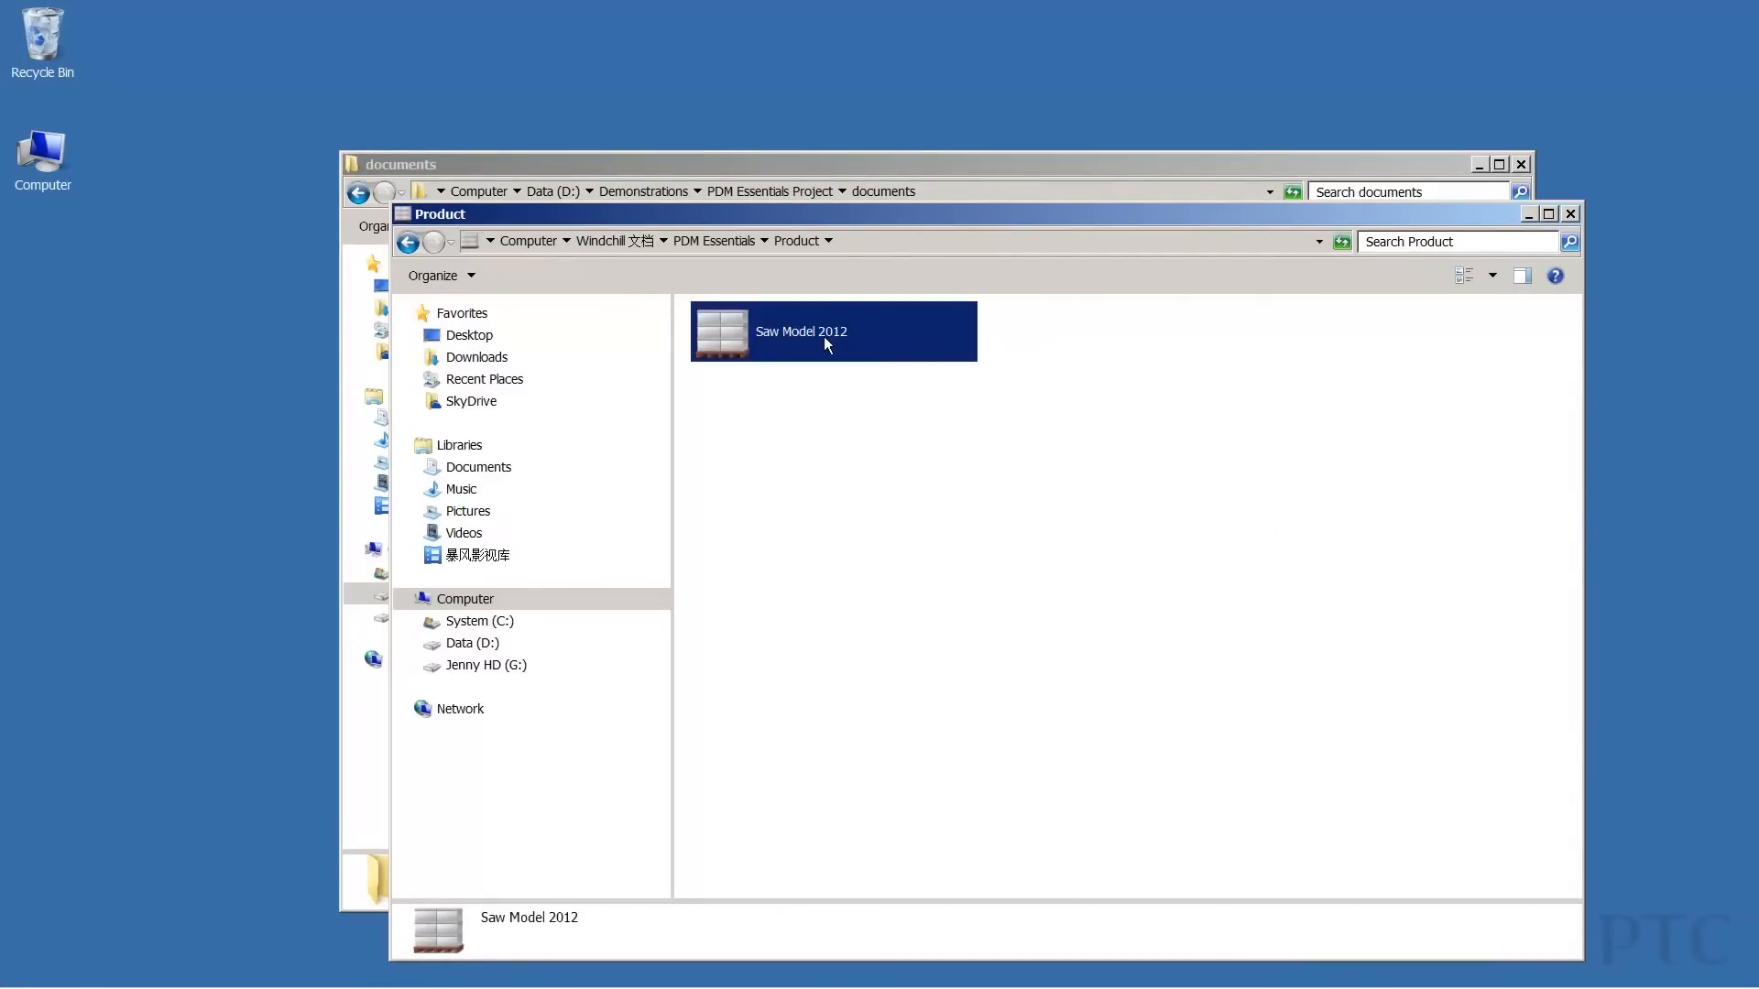
double_click(1346, 344)
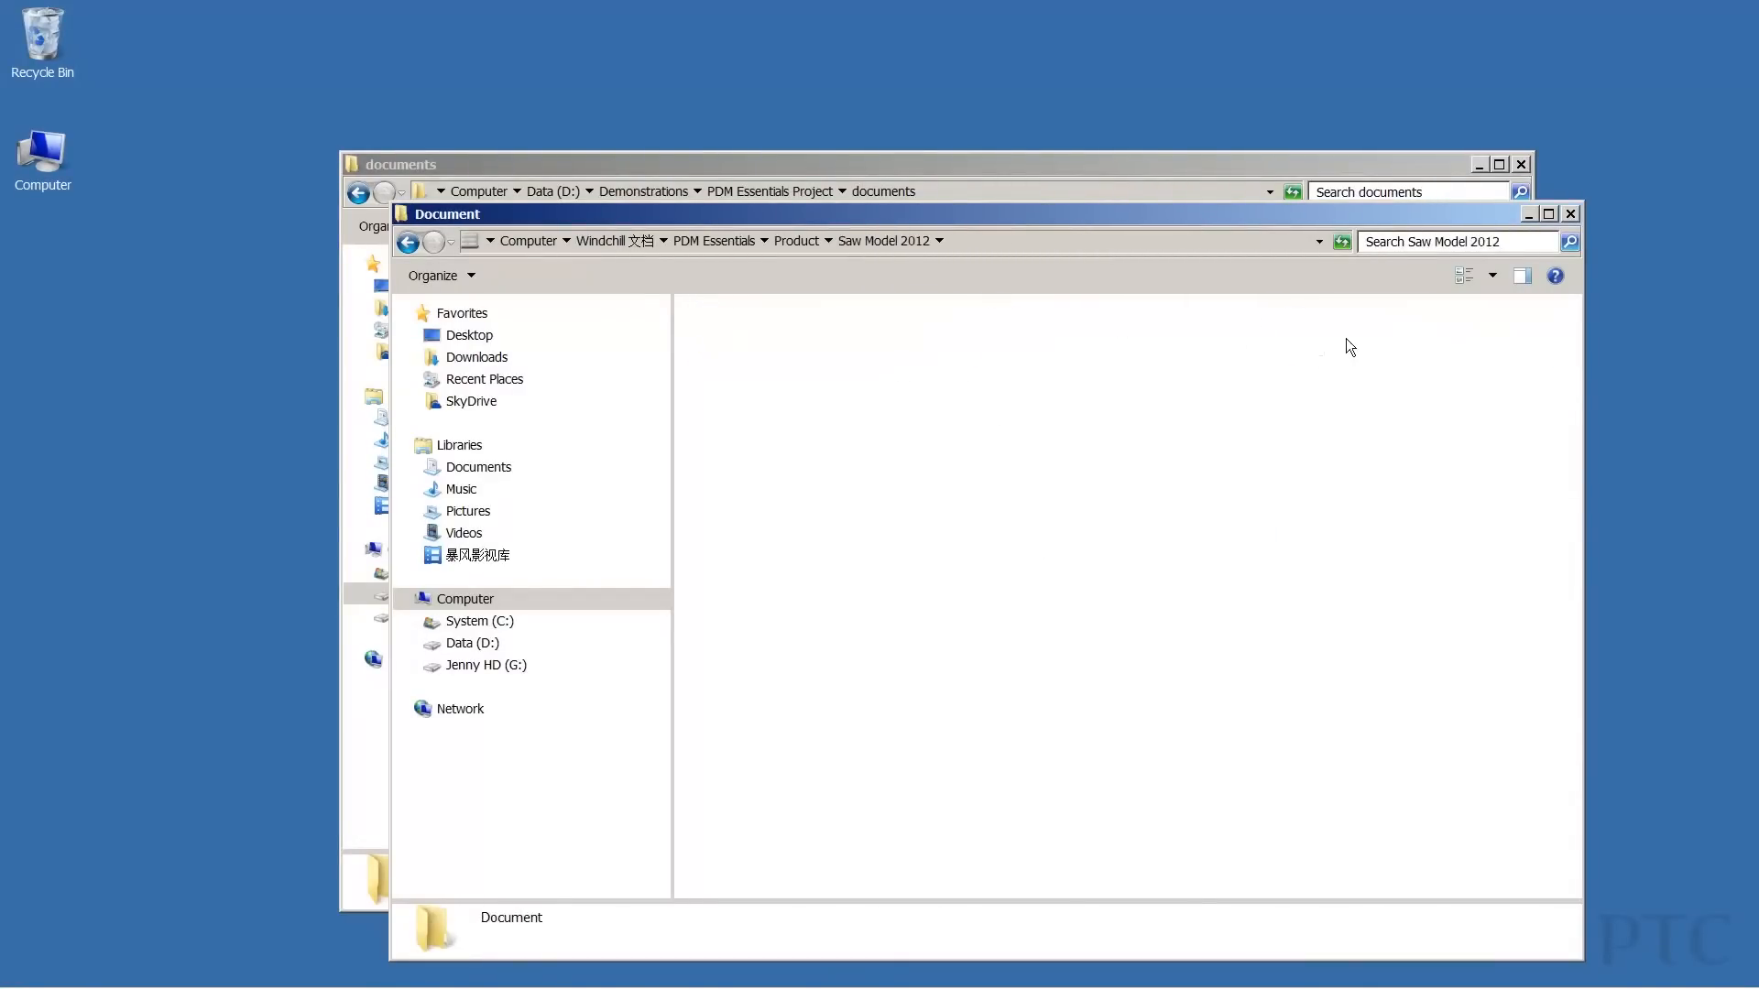
Paste the CAR_ENGINE document from the local documents folder into the Document folder.
left_click(1051, 170)
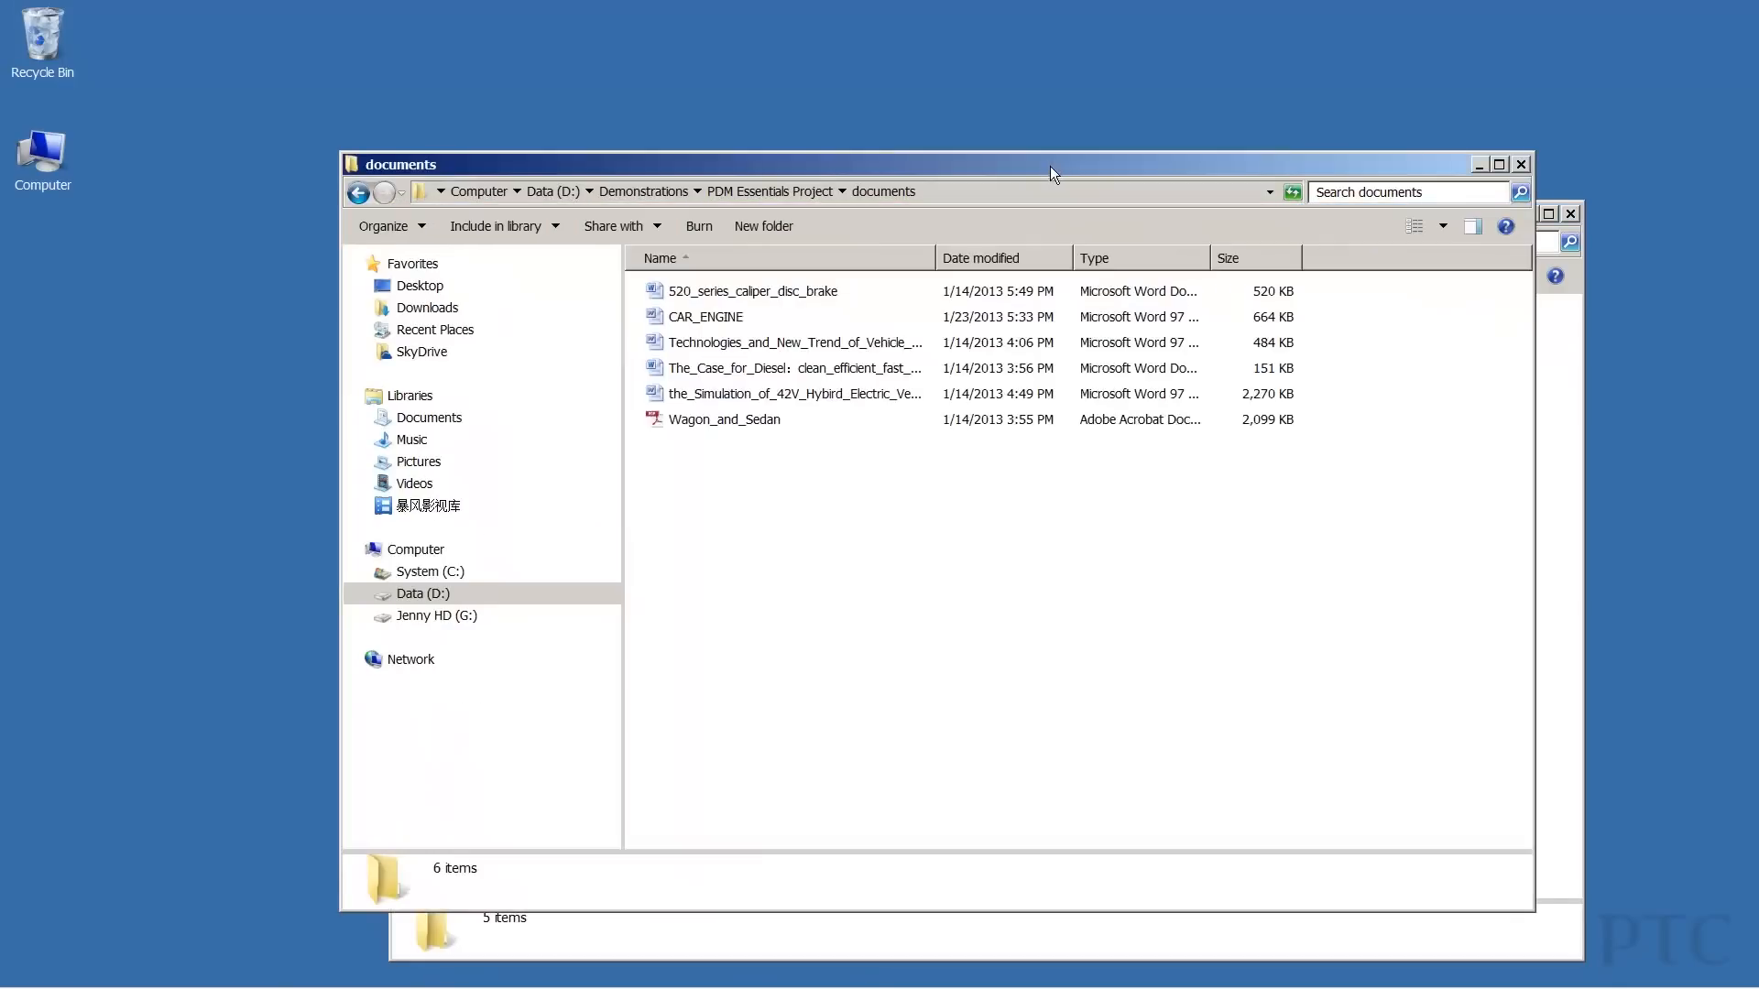
left_click_drag(696, 169, 402, 202)
left_click(436, 353)
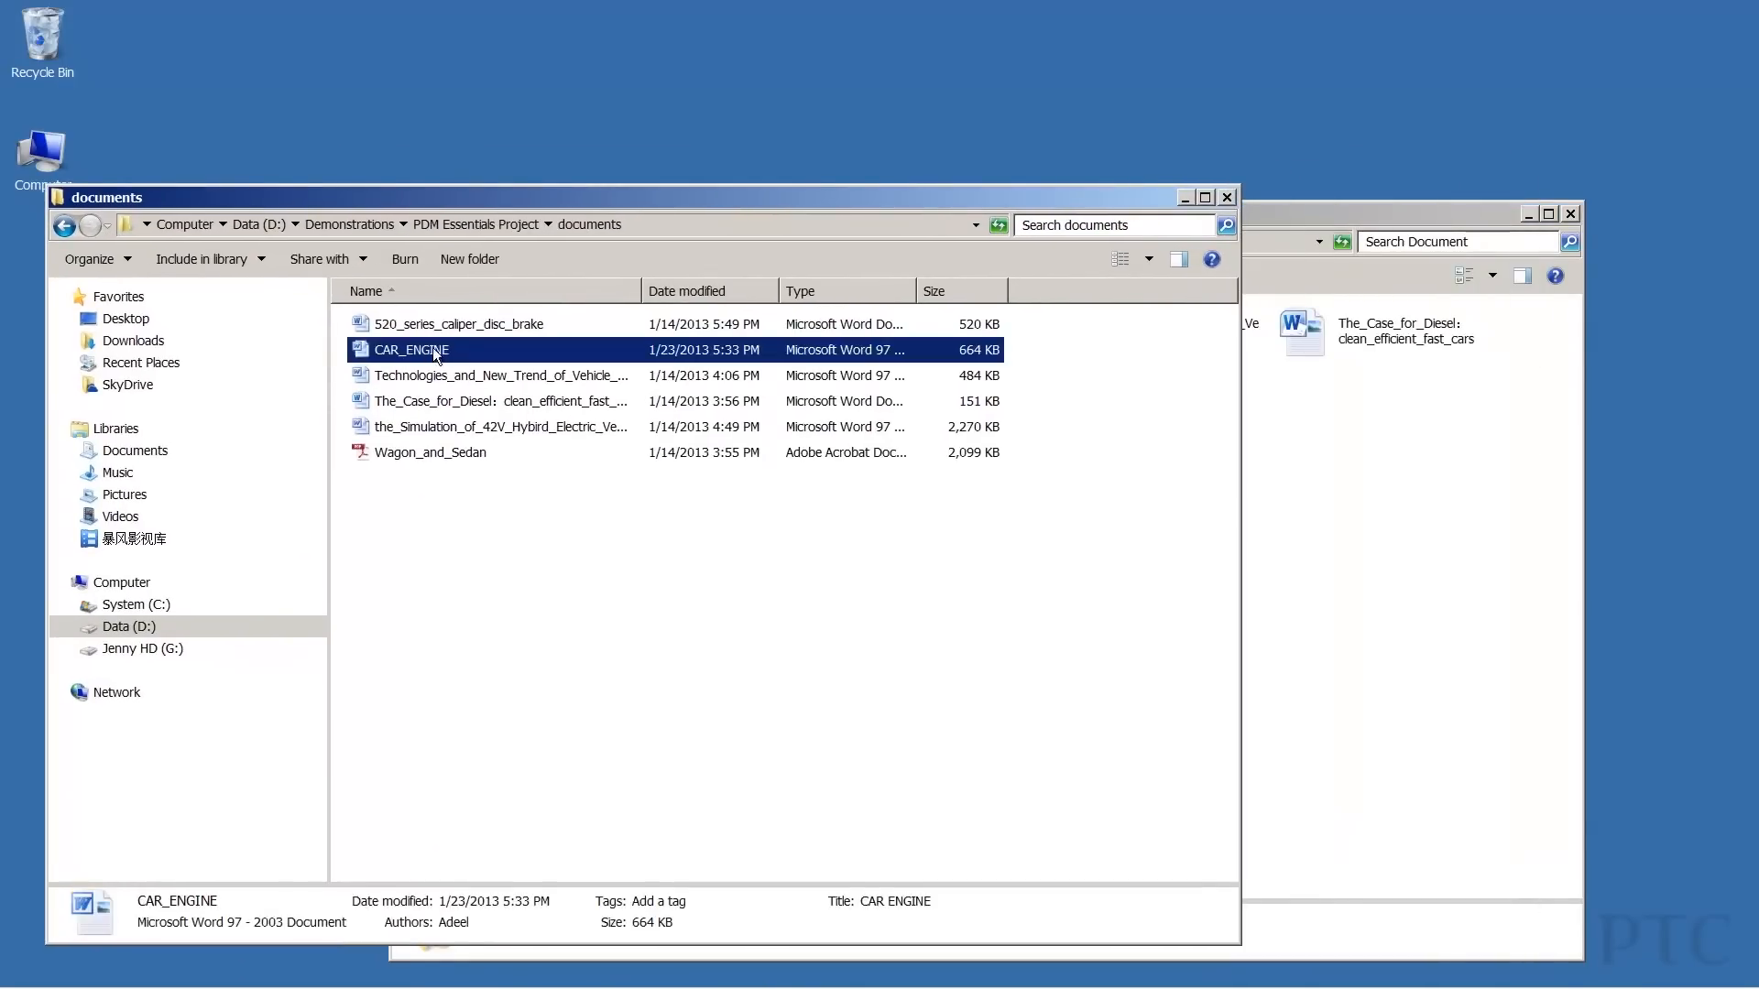
left_click(1390, 536)
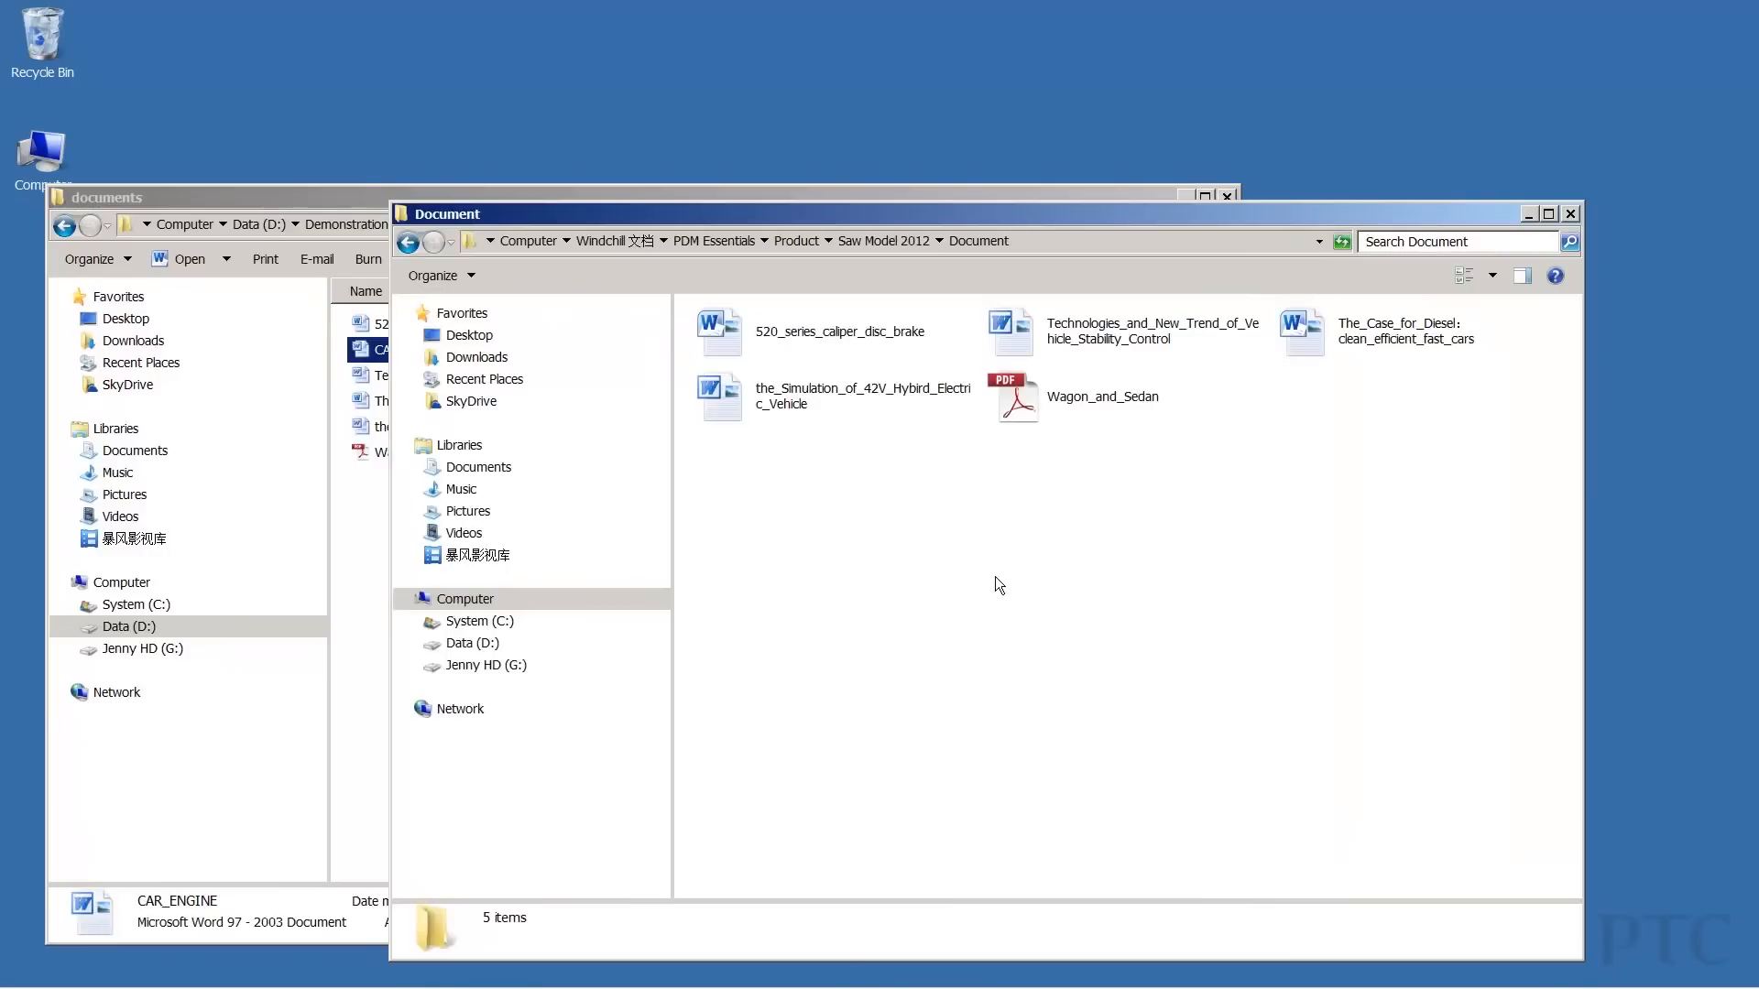
key("ctrl+v")
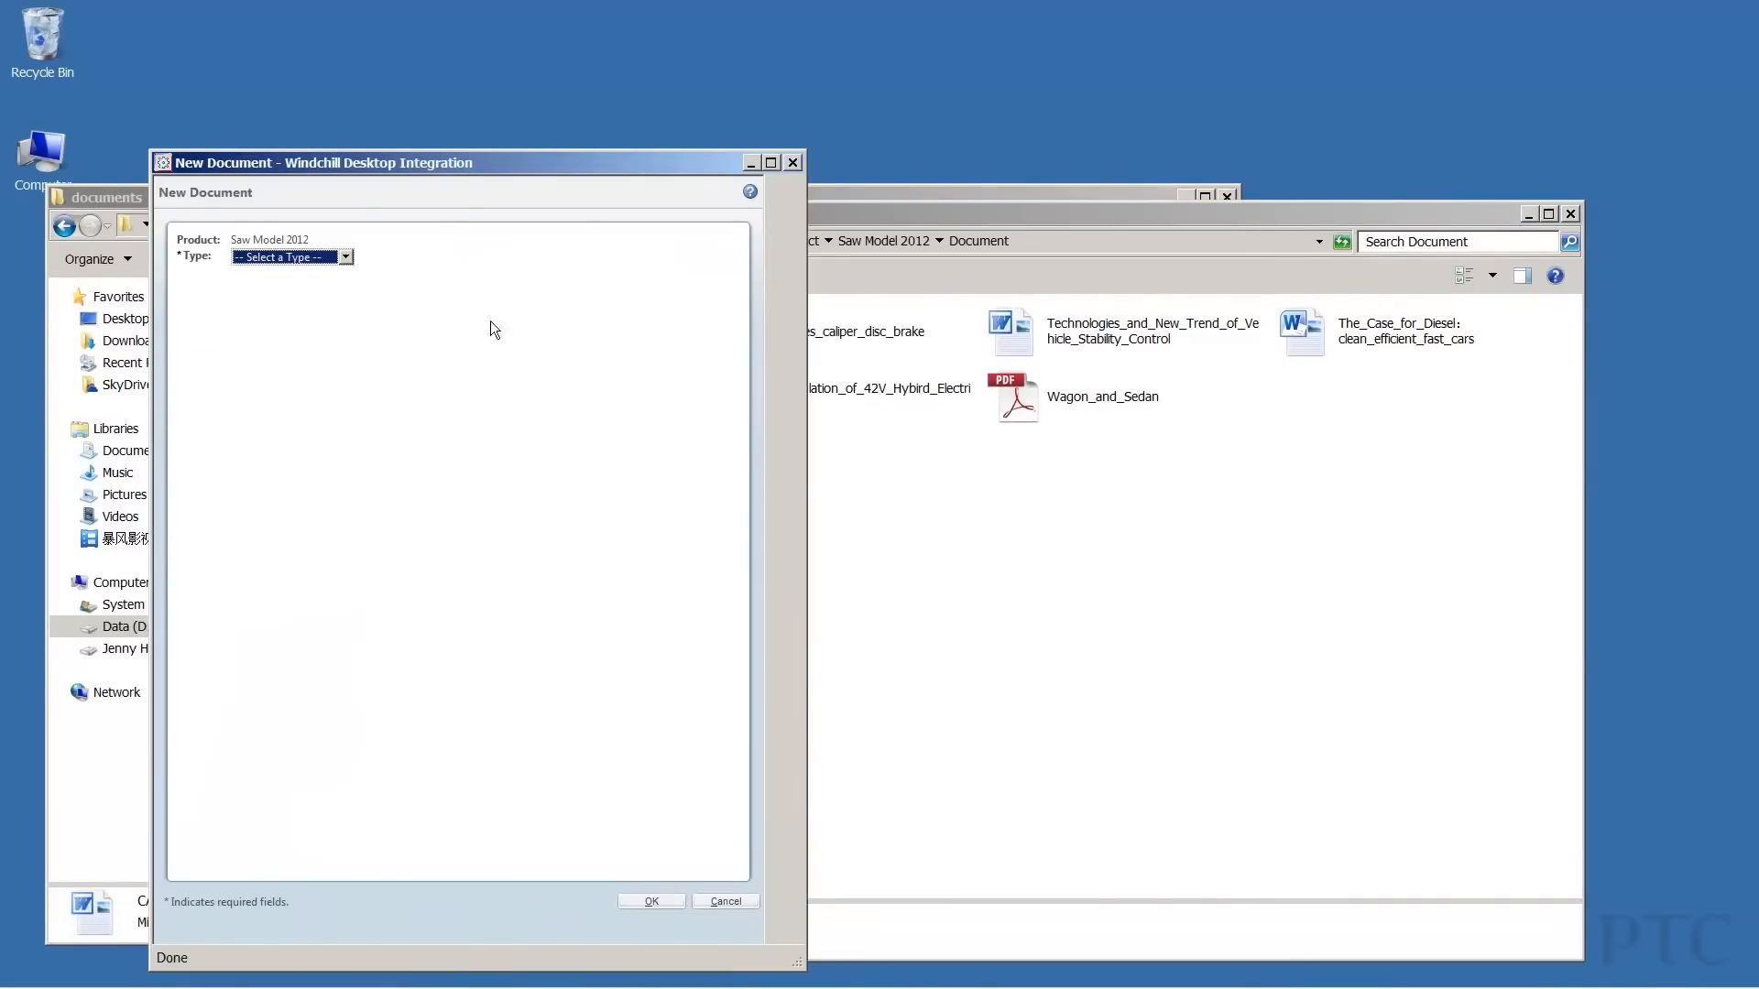
Create CAR_ENGINE with type Document, keeping the generated number.
left_click(347, 257)
left_click(331, 286)
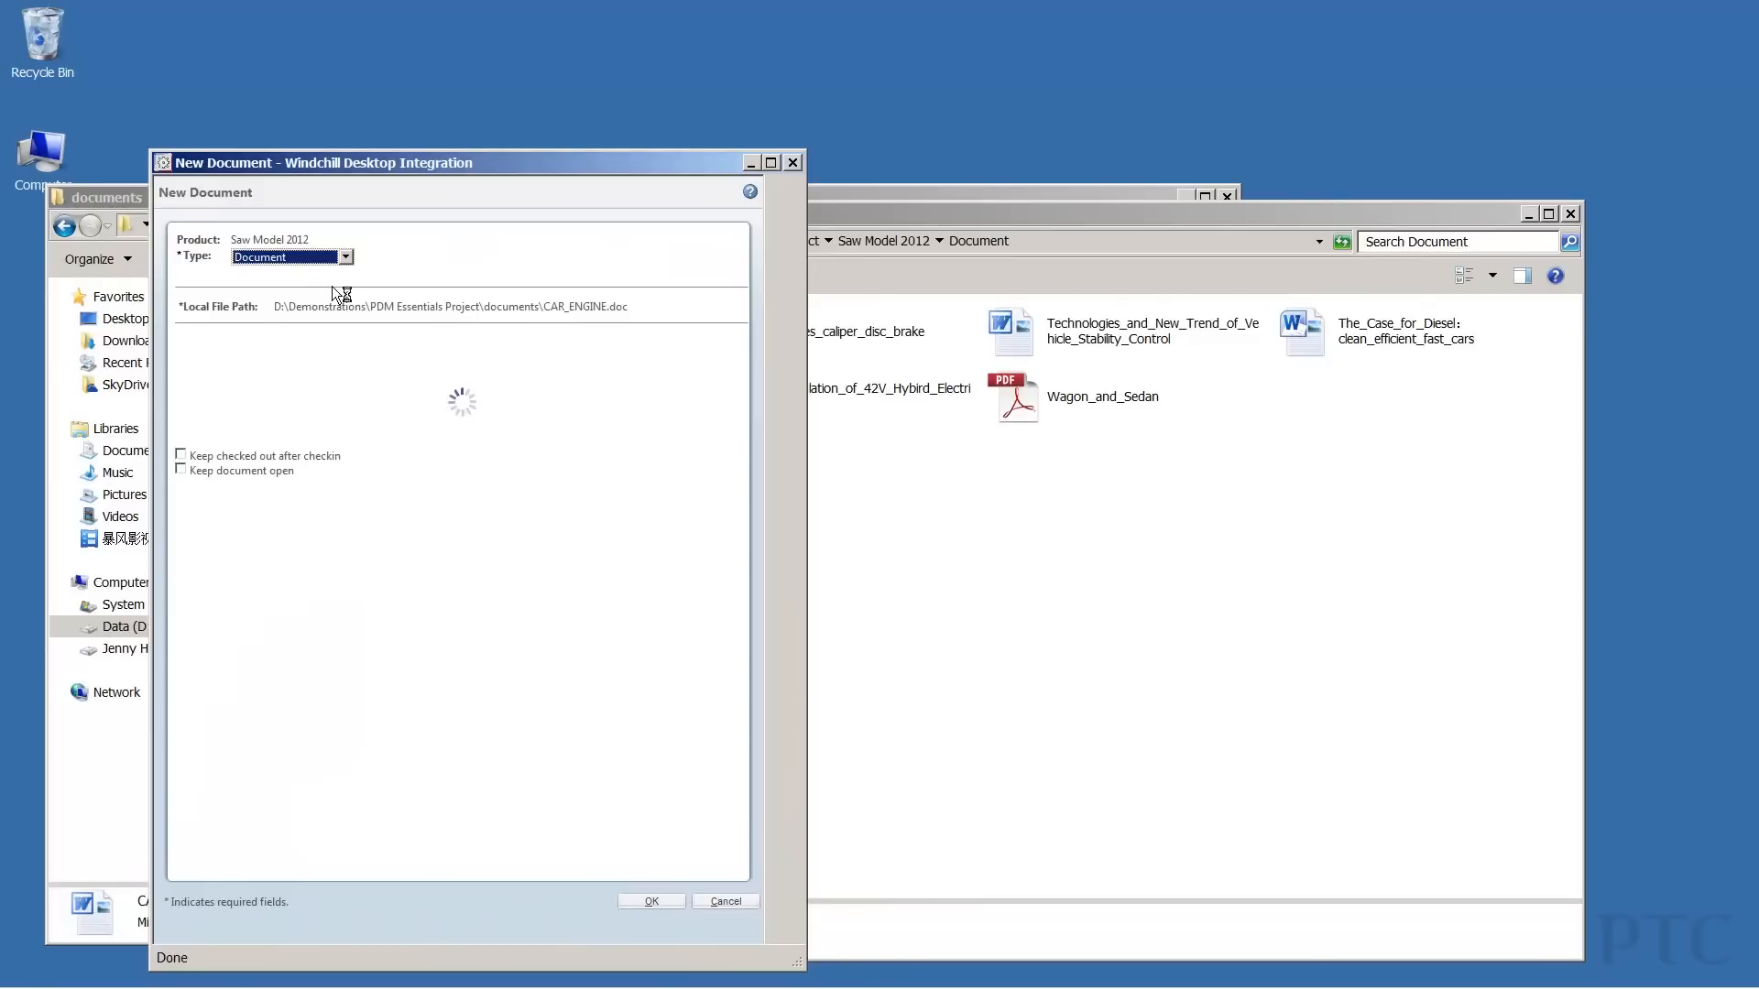
left_click(388, 394)
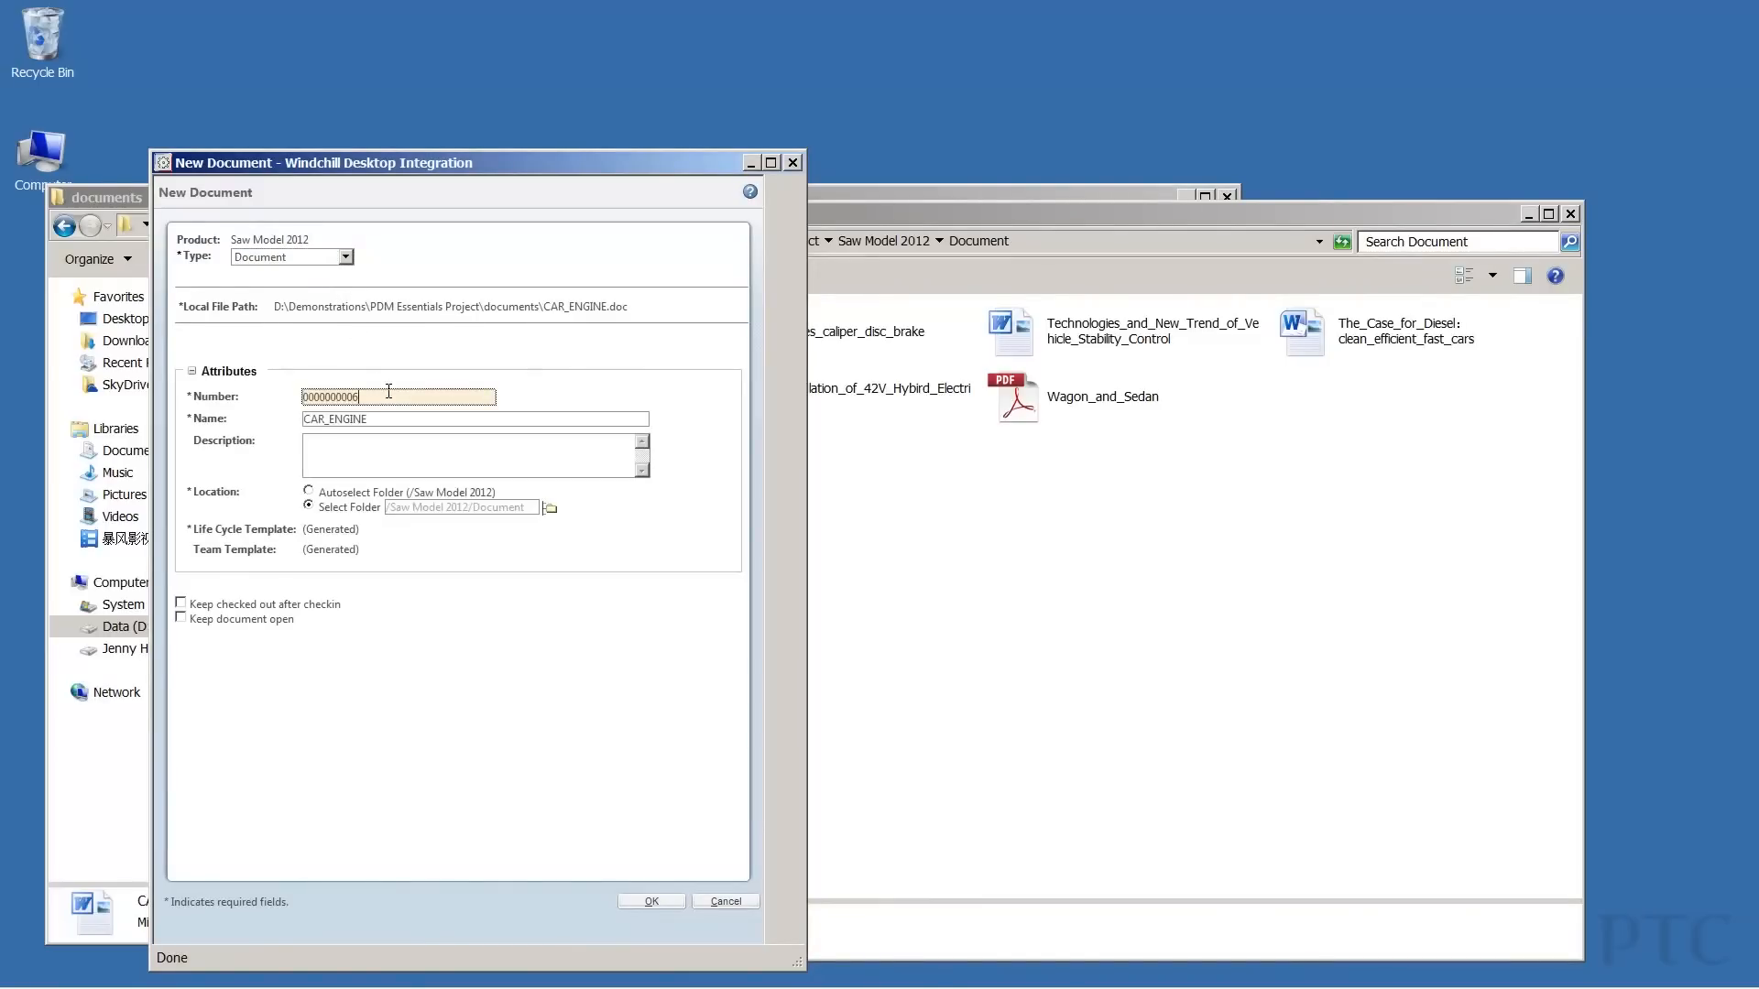
left_click(651, 901)
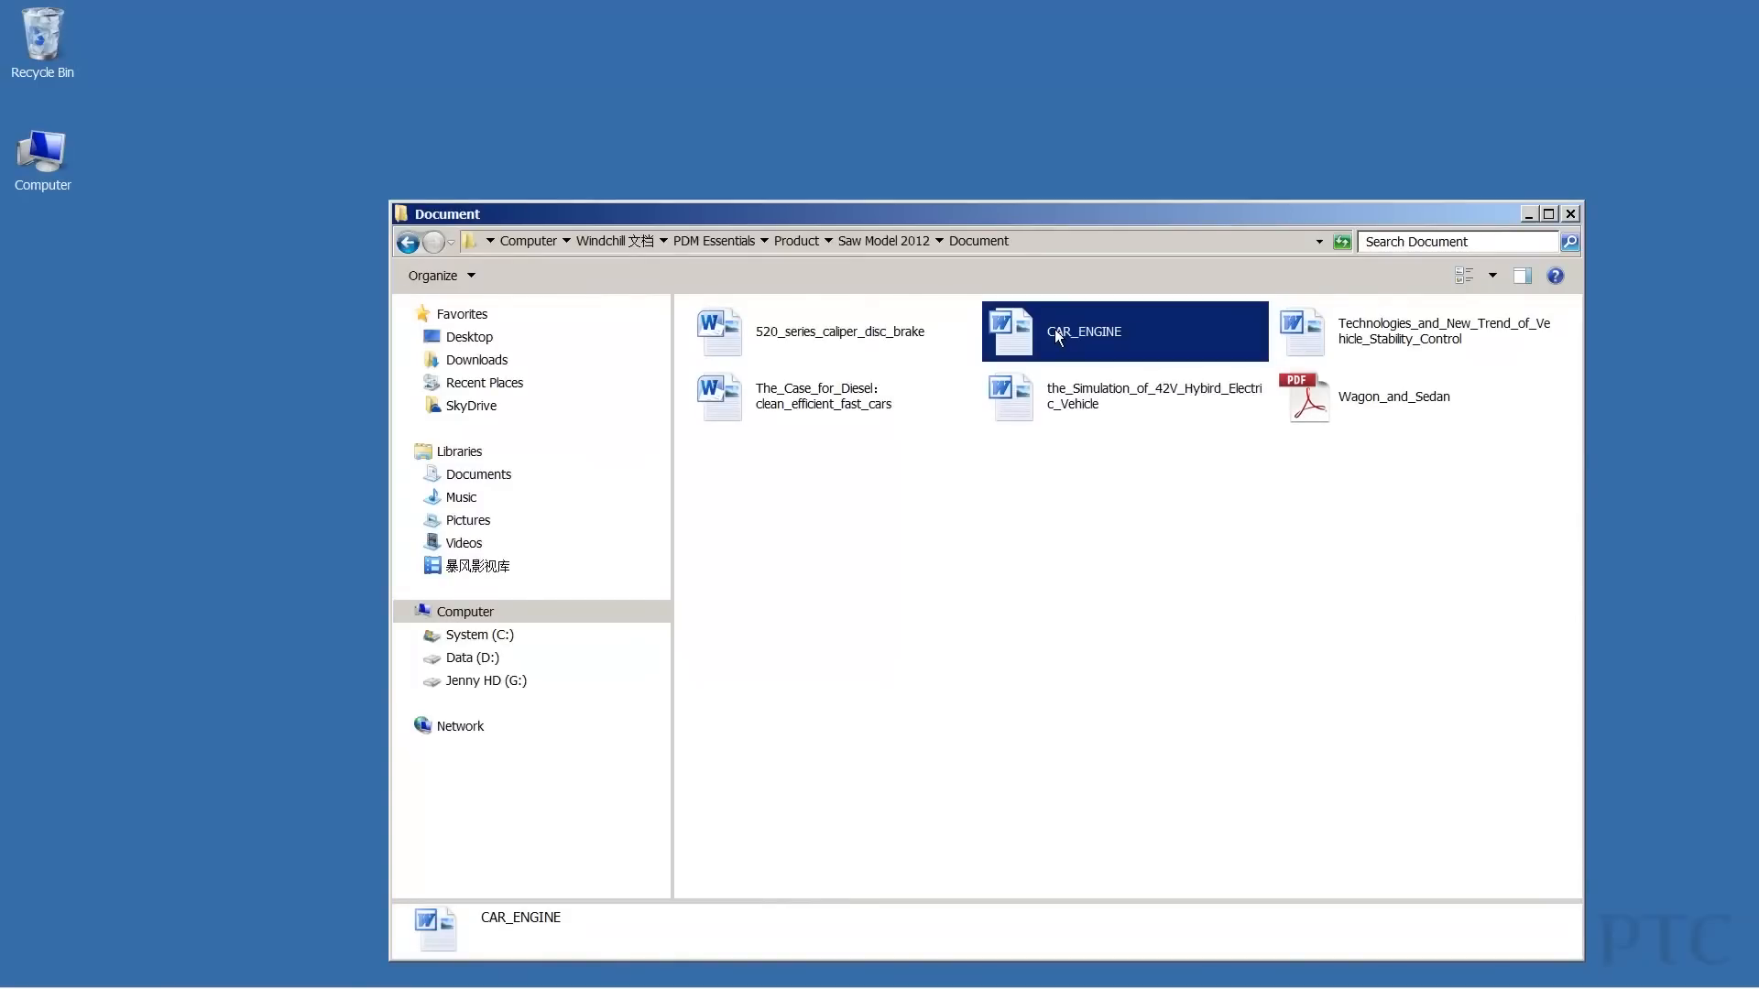
Open CAR_ENGINE checked out in Word, then check it in with comment 'Removed an illustration'.
double_click(1055, 334)
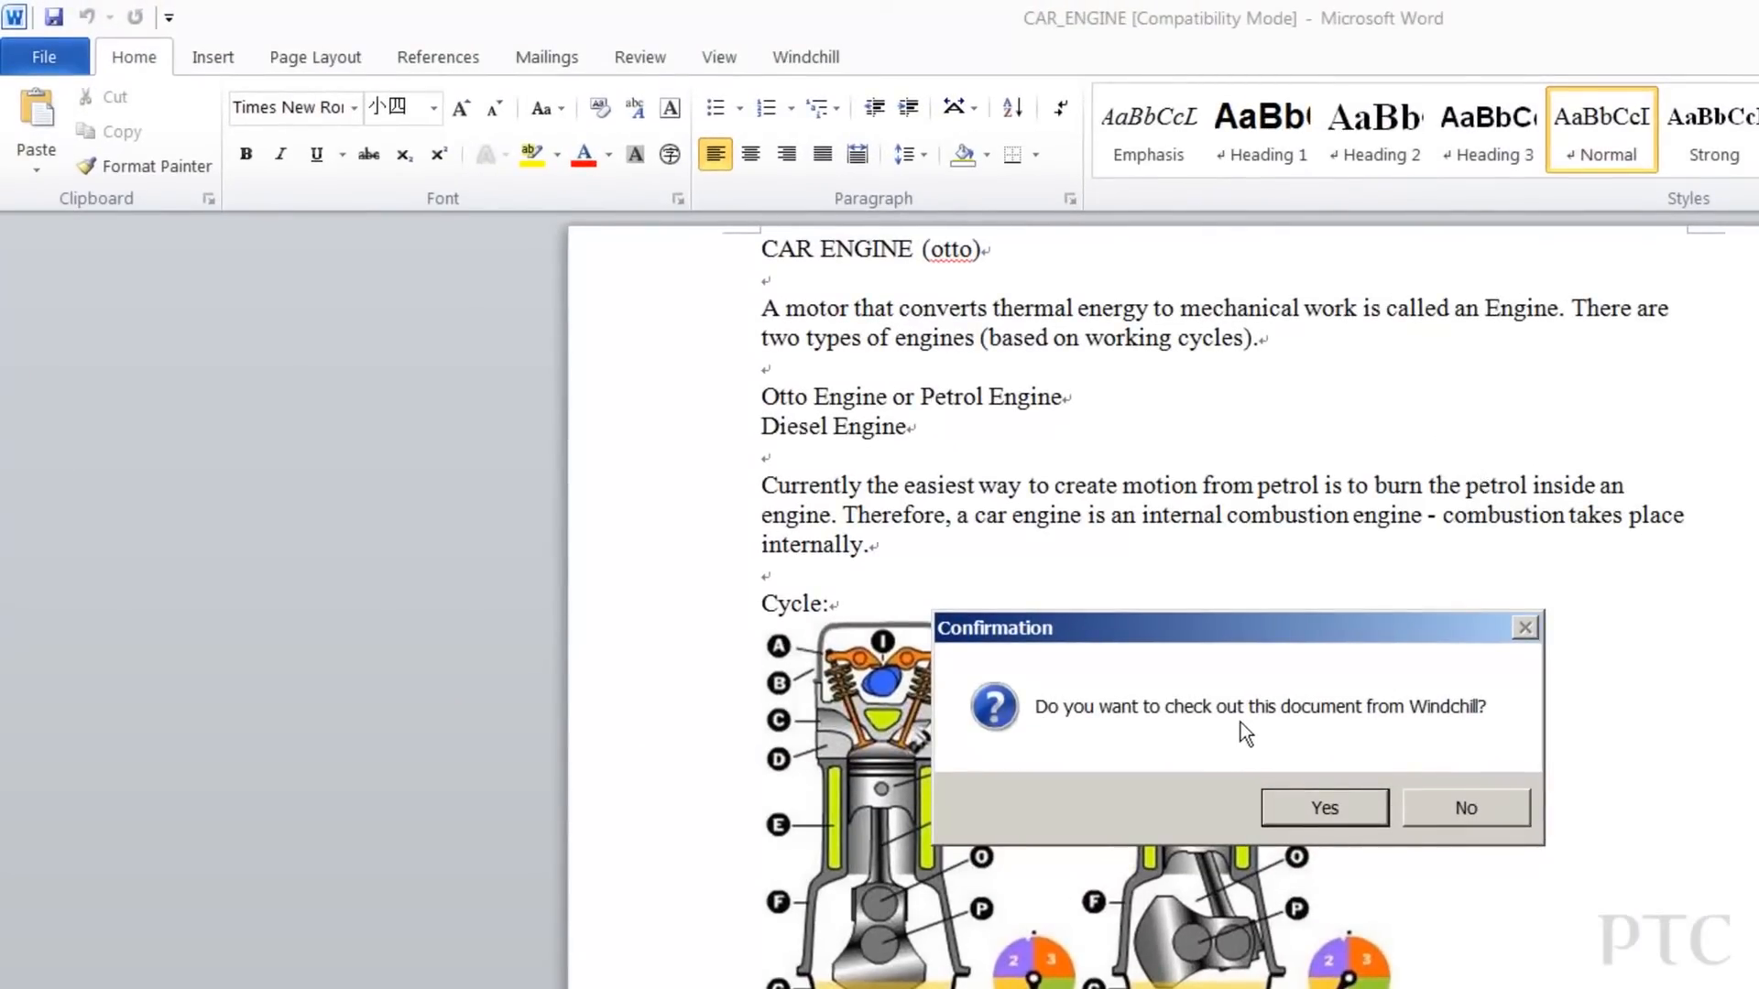
left_click(1325, 807)
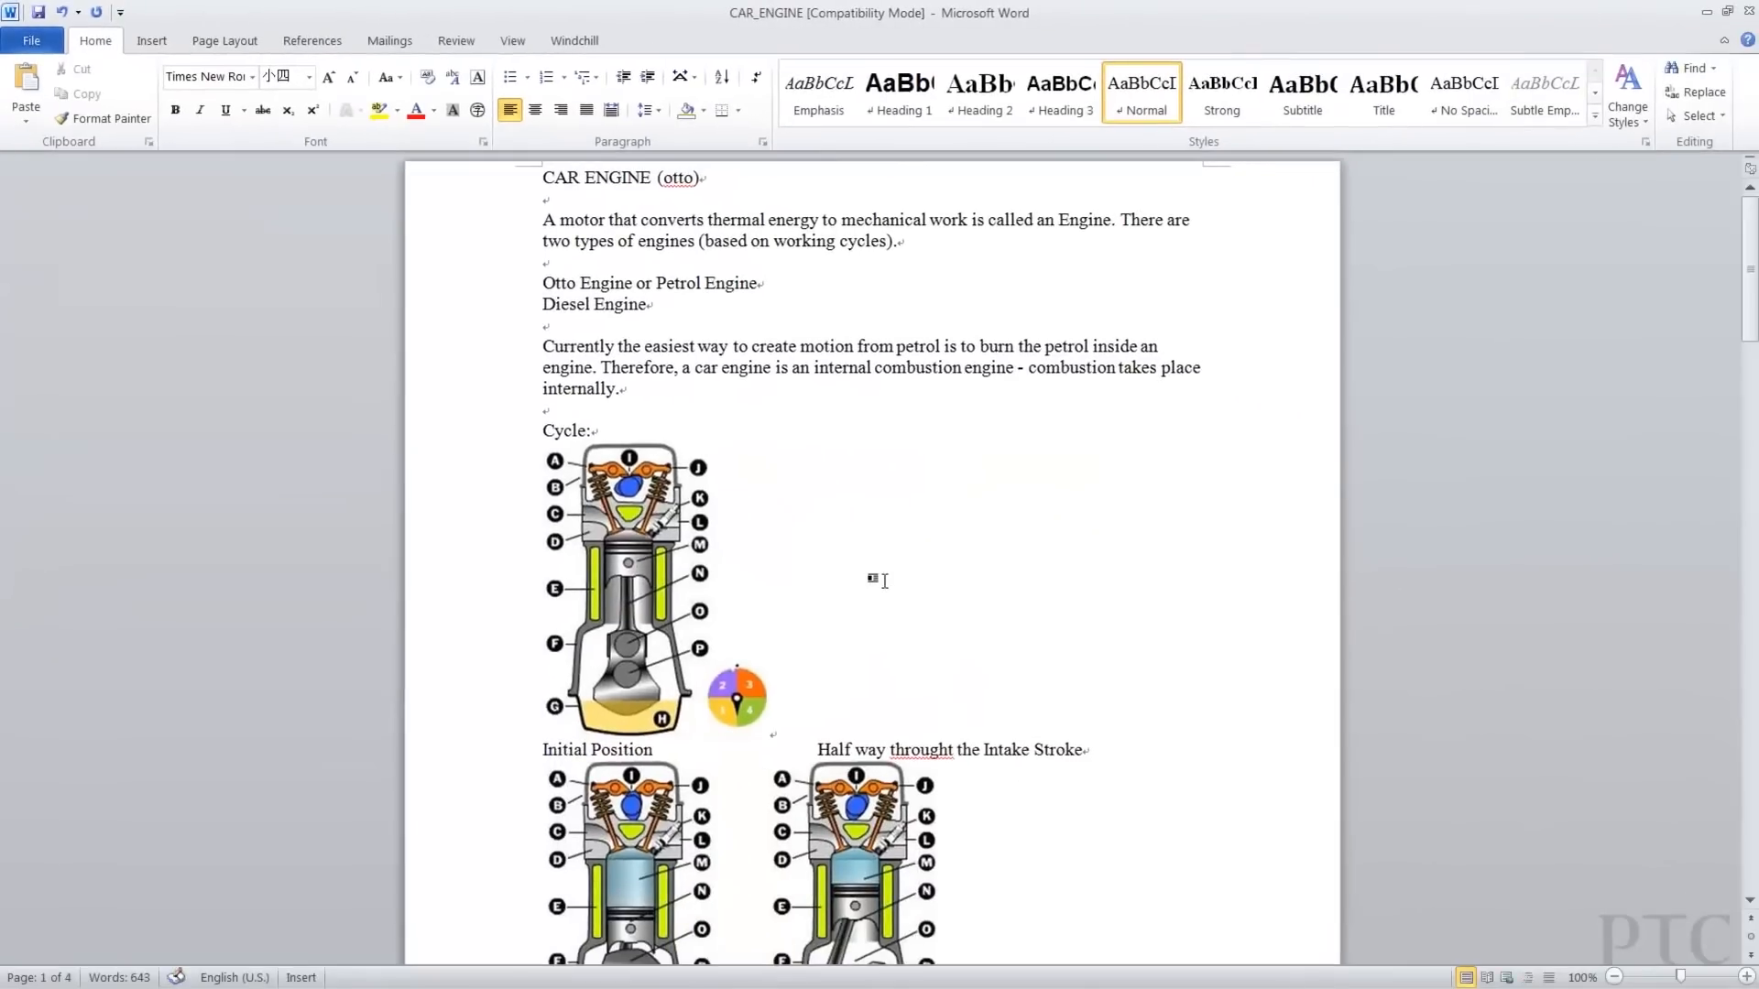
left_click(805, 56)
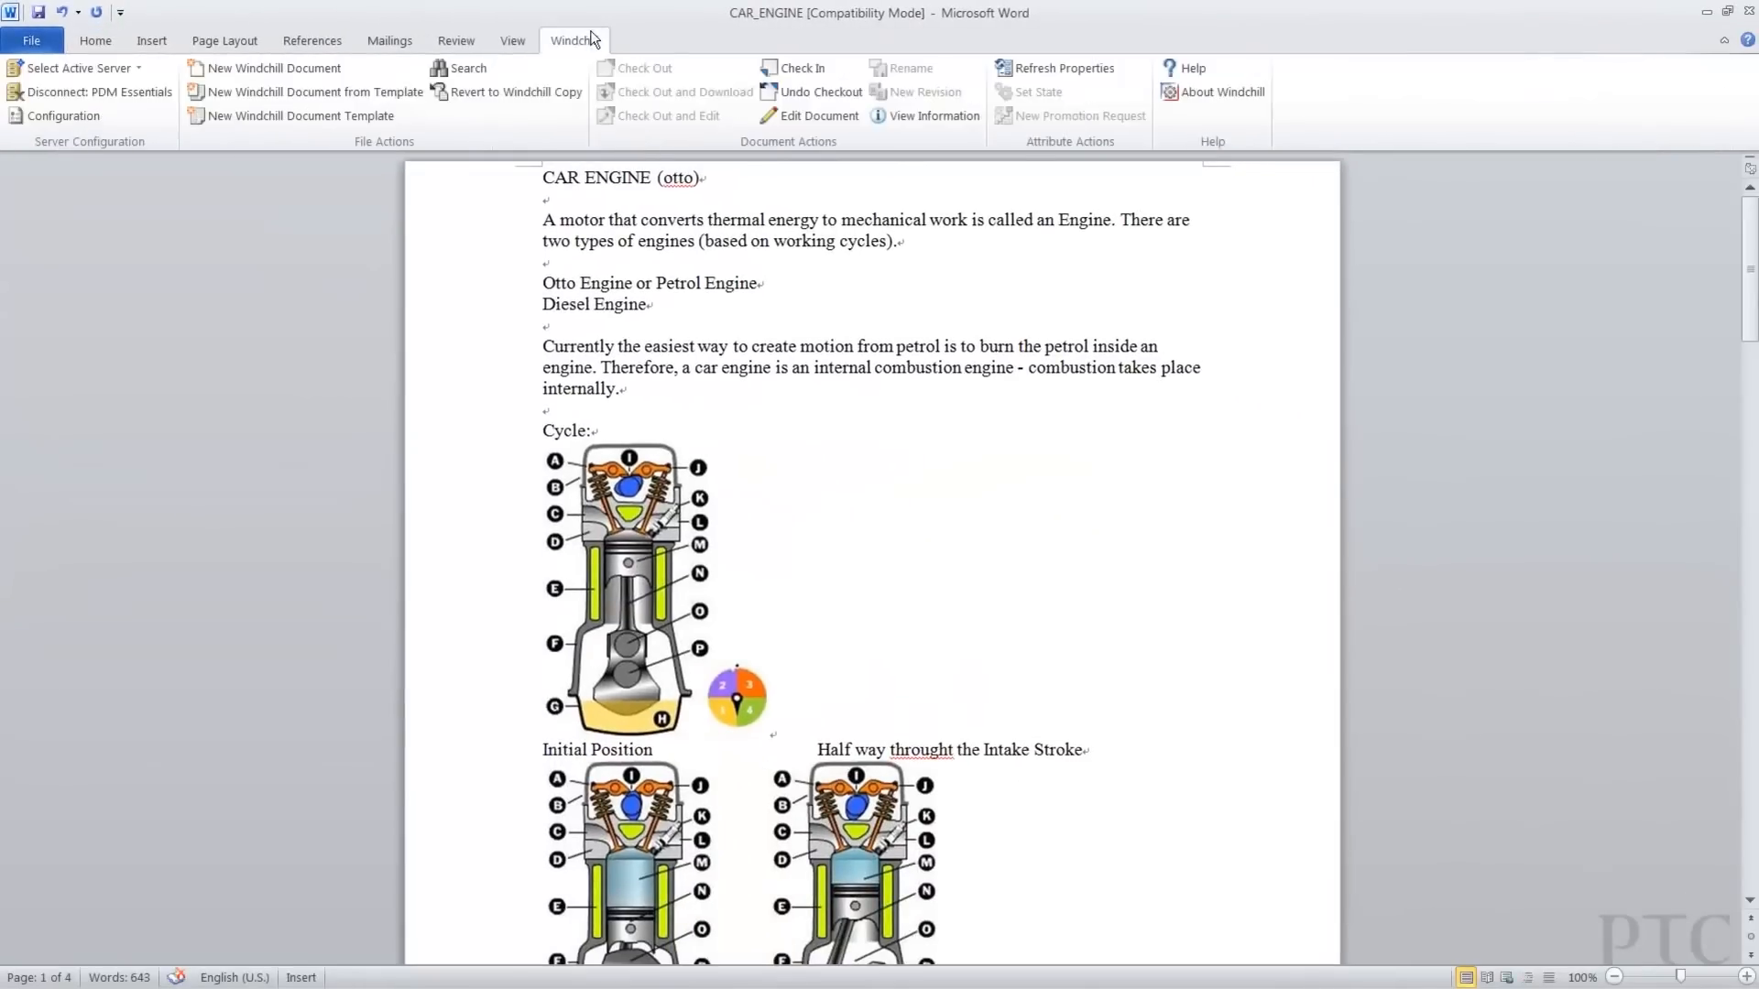
left_click(797, 70)
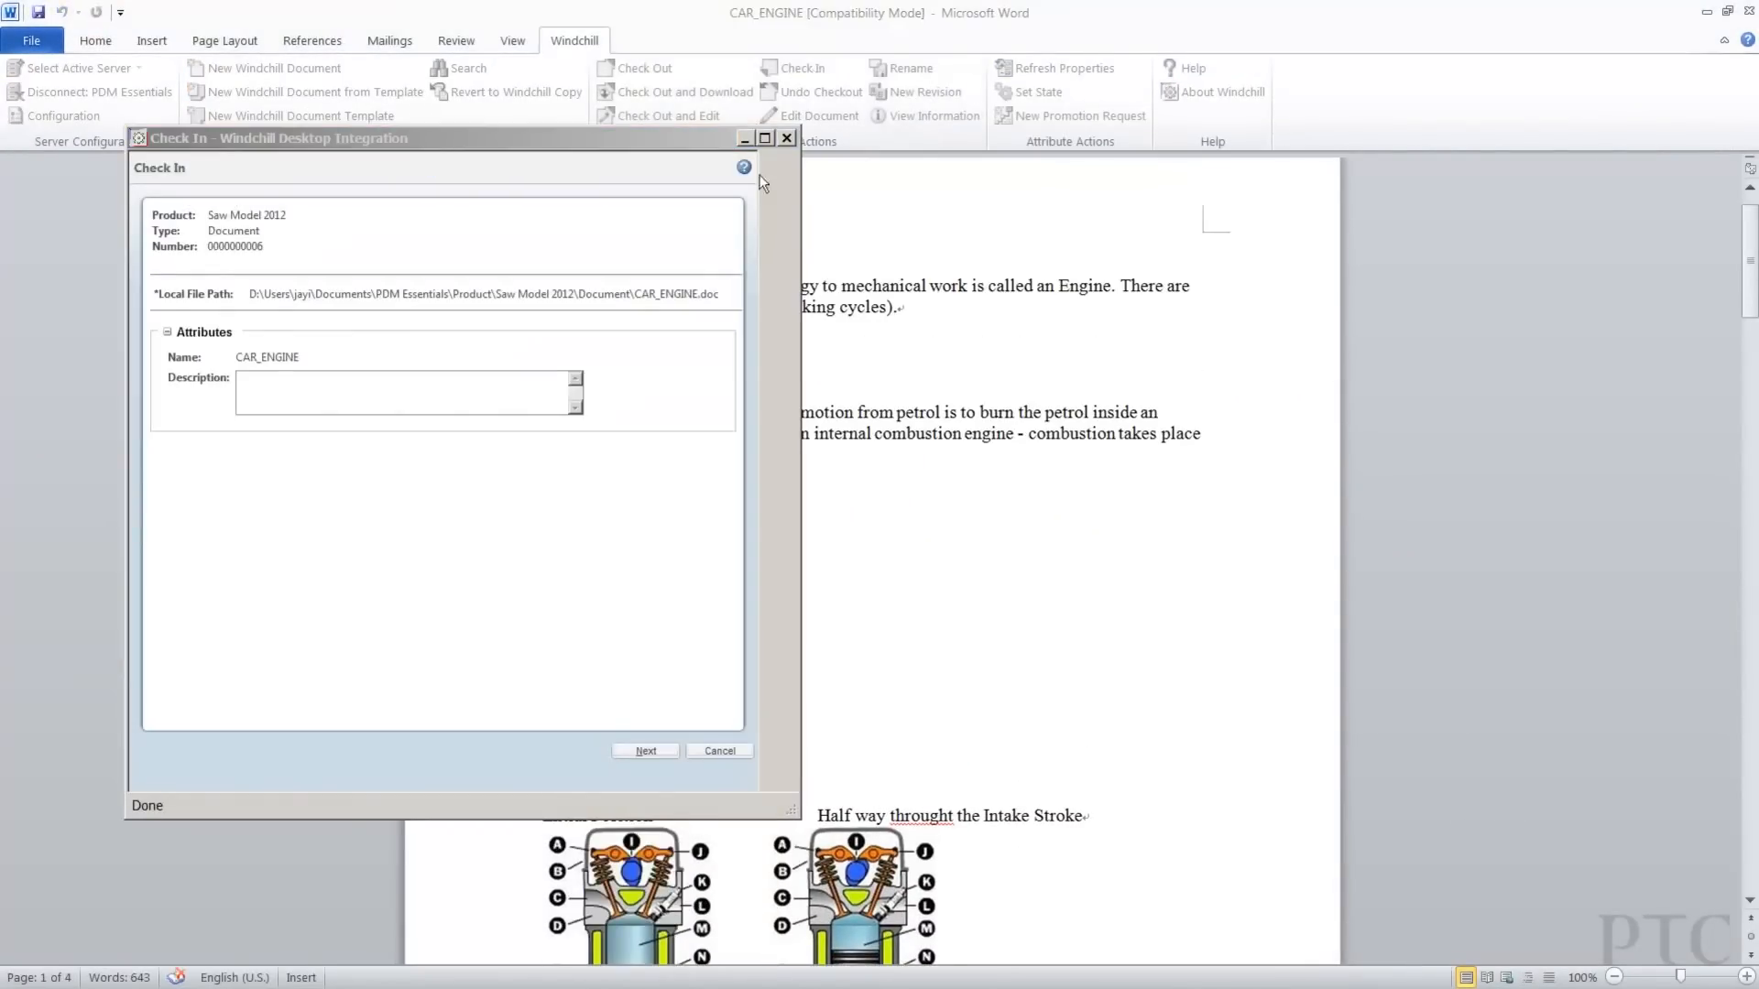
left_click(641, 751)
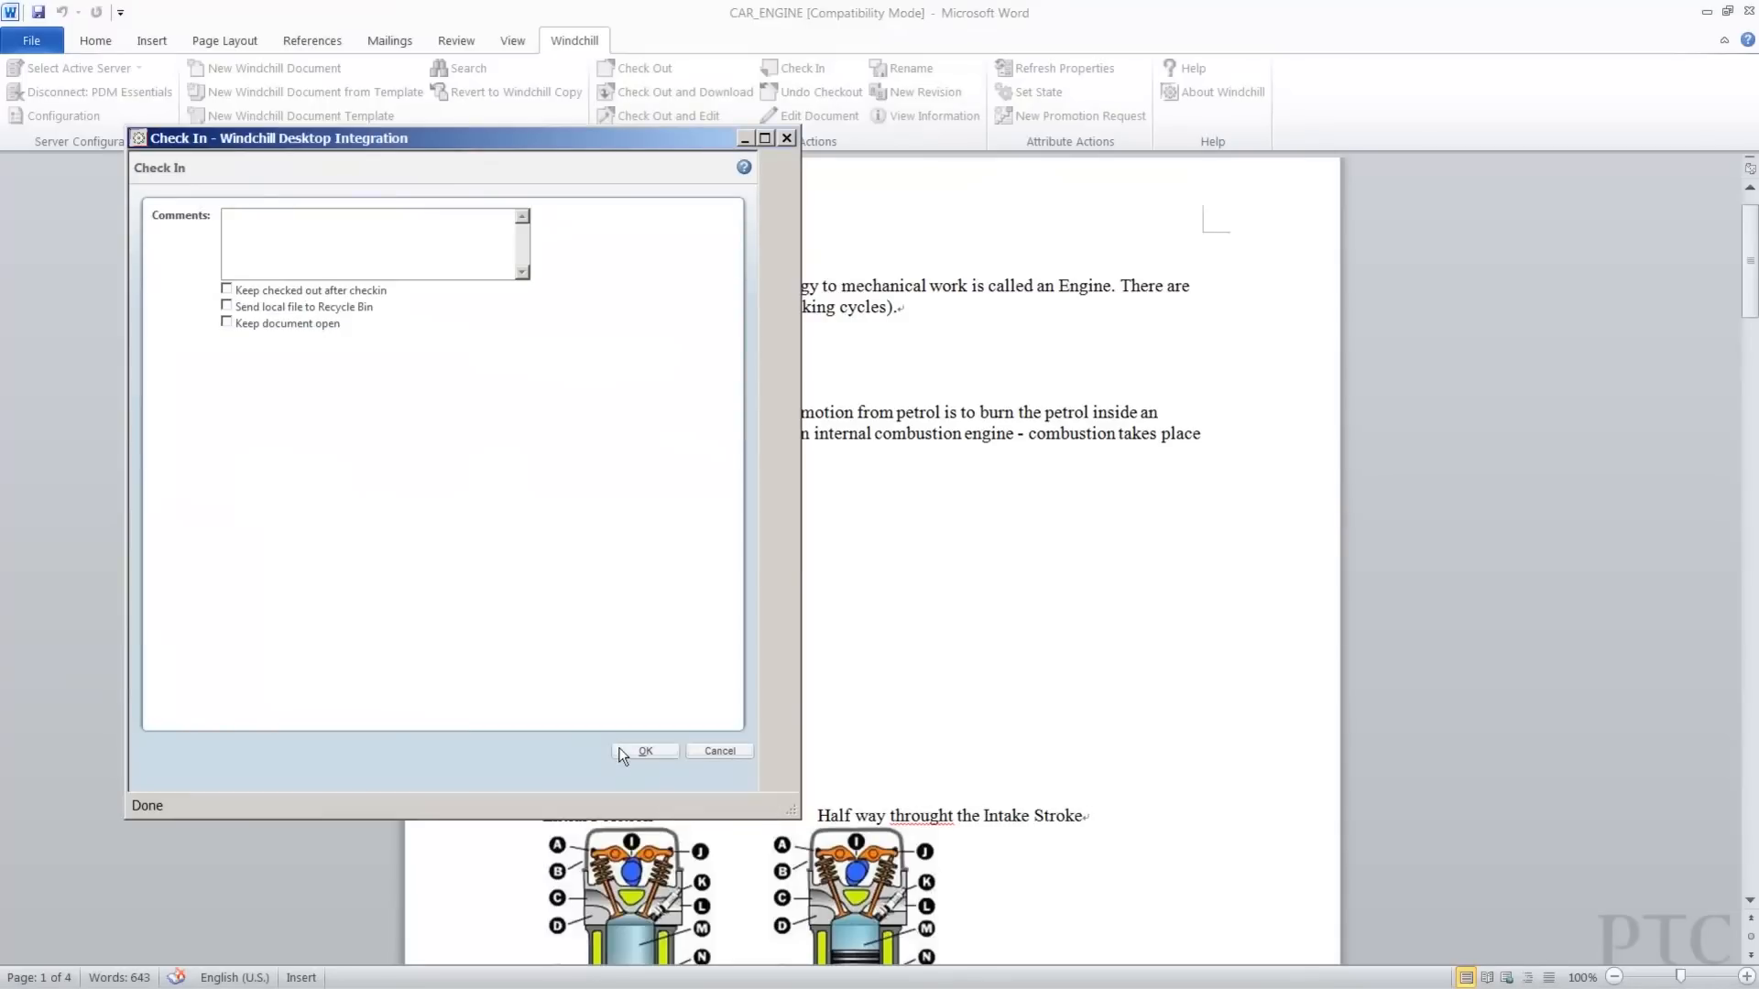
left_click(300, 232)
type("Removed an illustration")
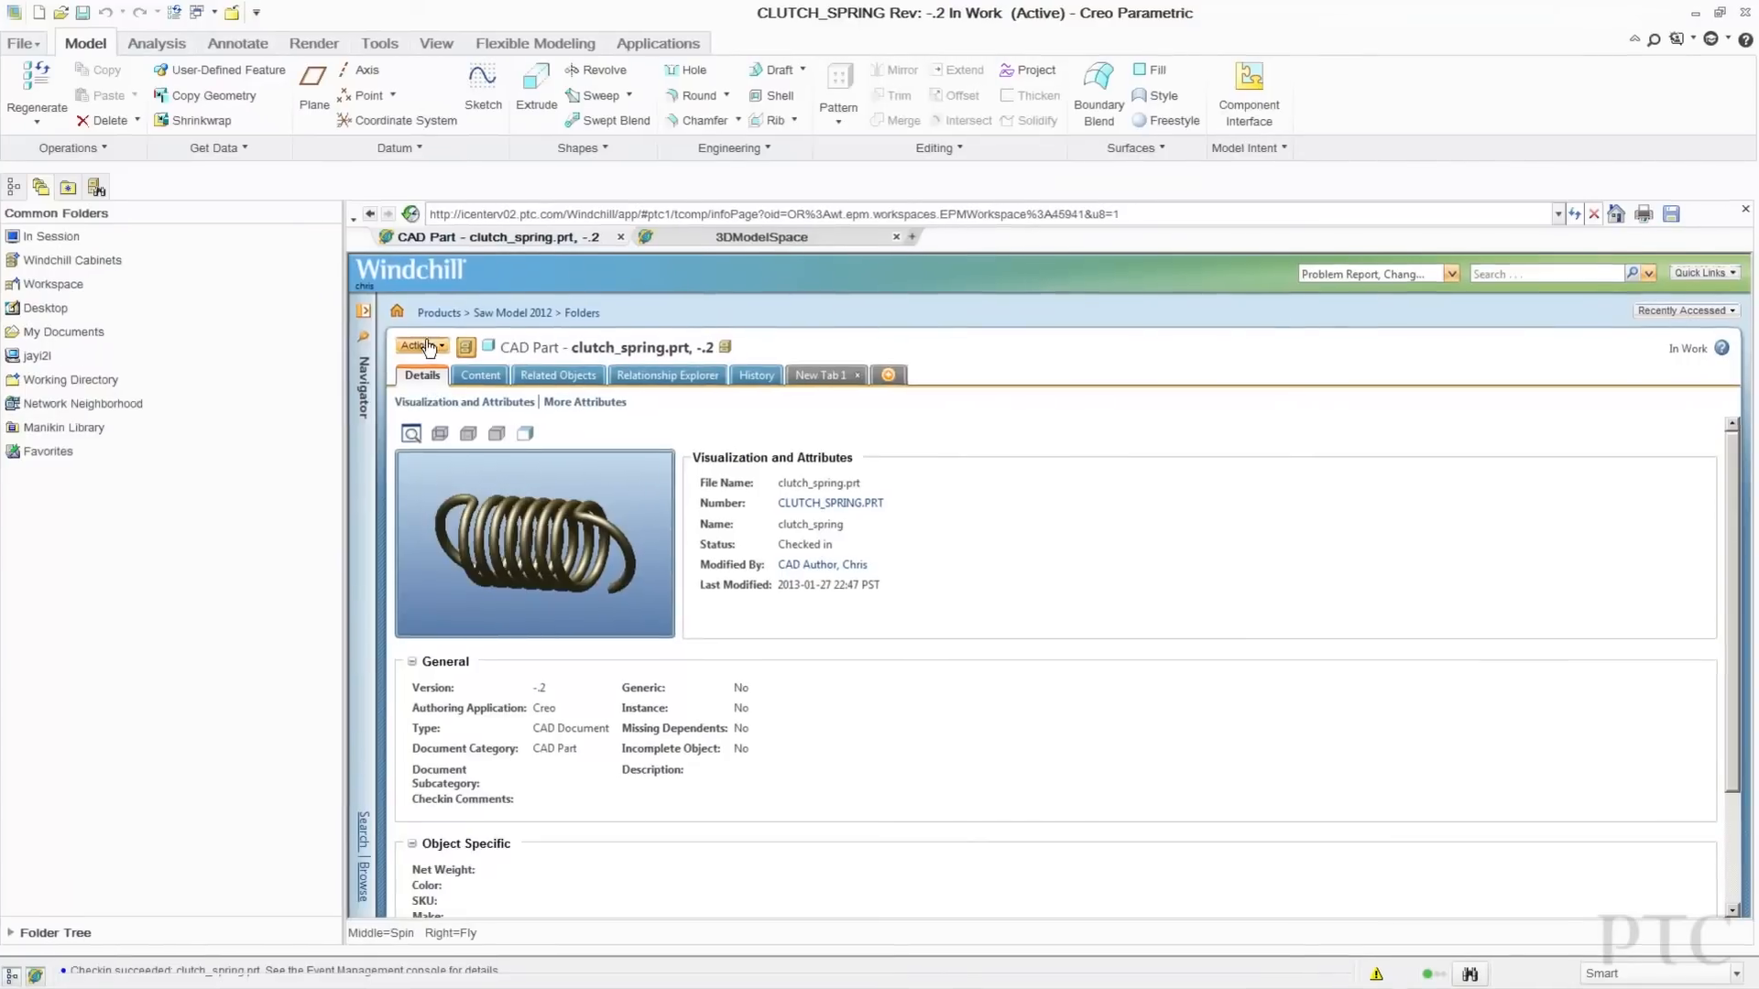
Submit a new promotion request moving CLUTCH_SPRING.PRT to Released, with Manager as approver.
left_click(435, 320)
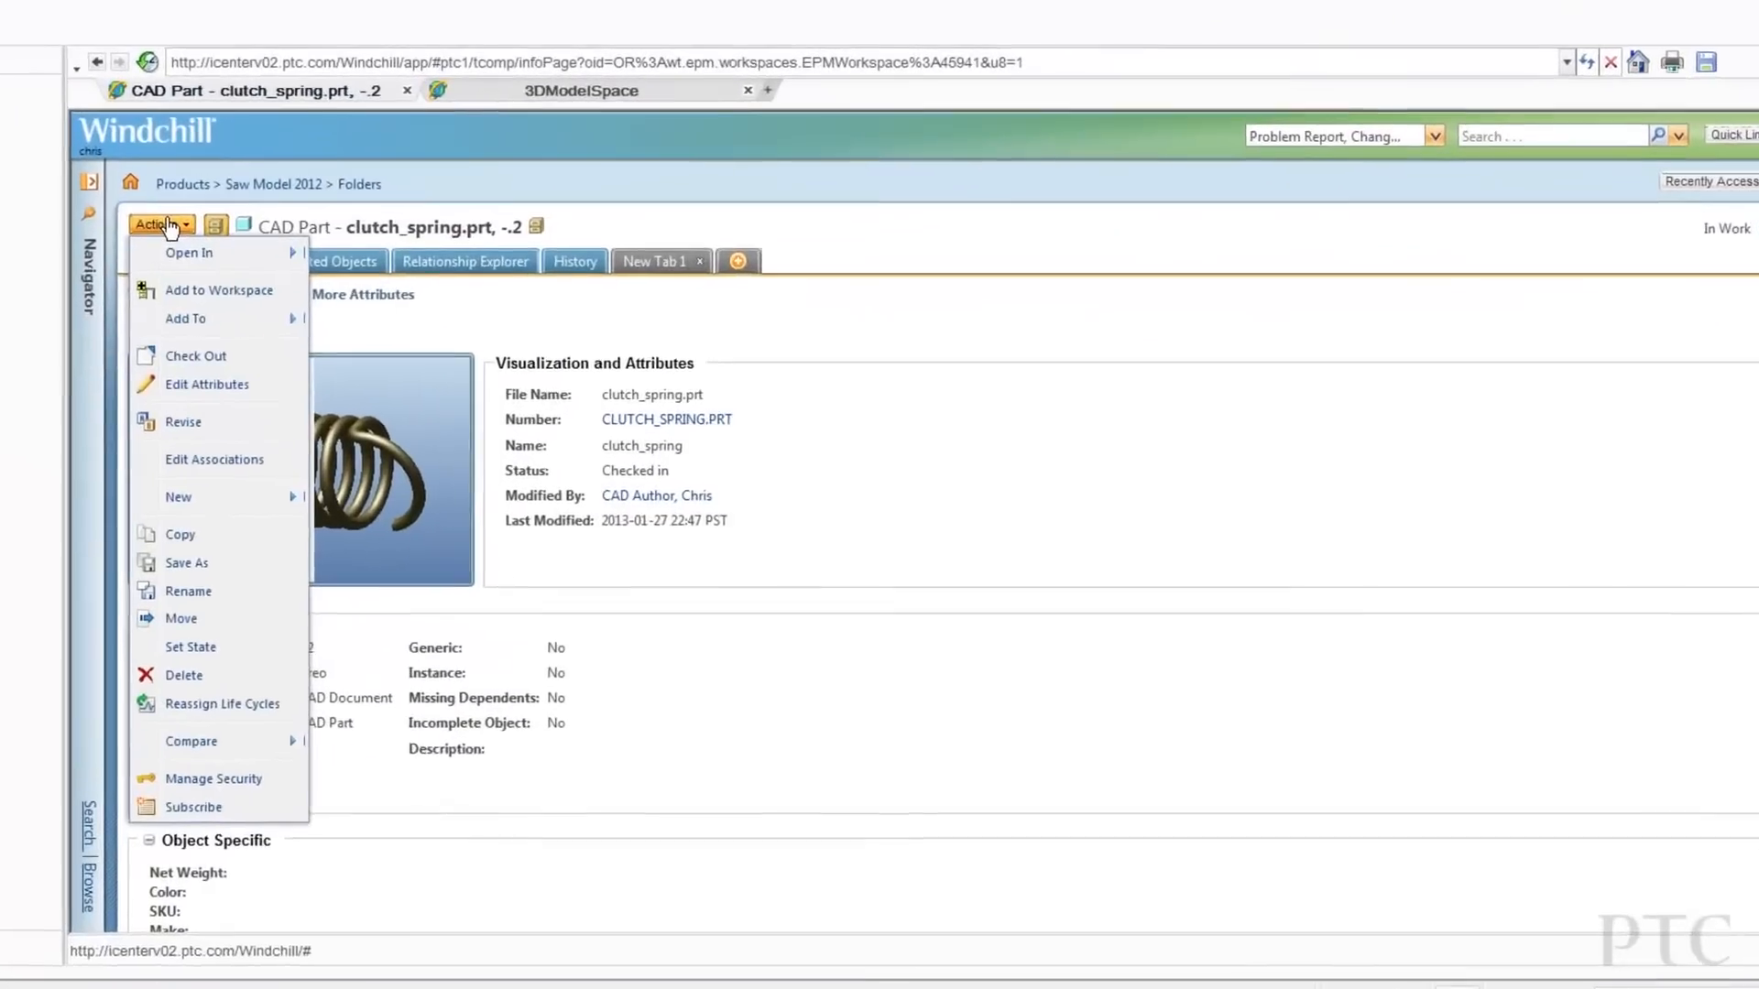
mouse_move(180, 497)
left_click(405, 498)
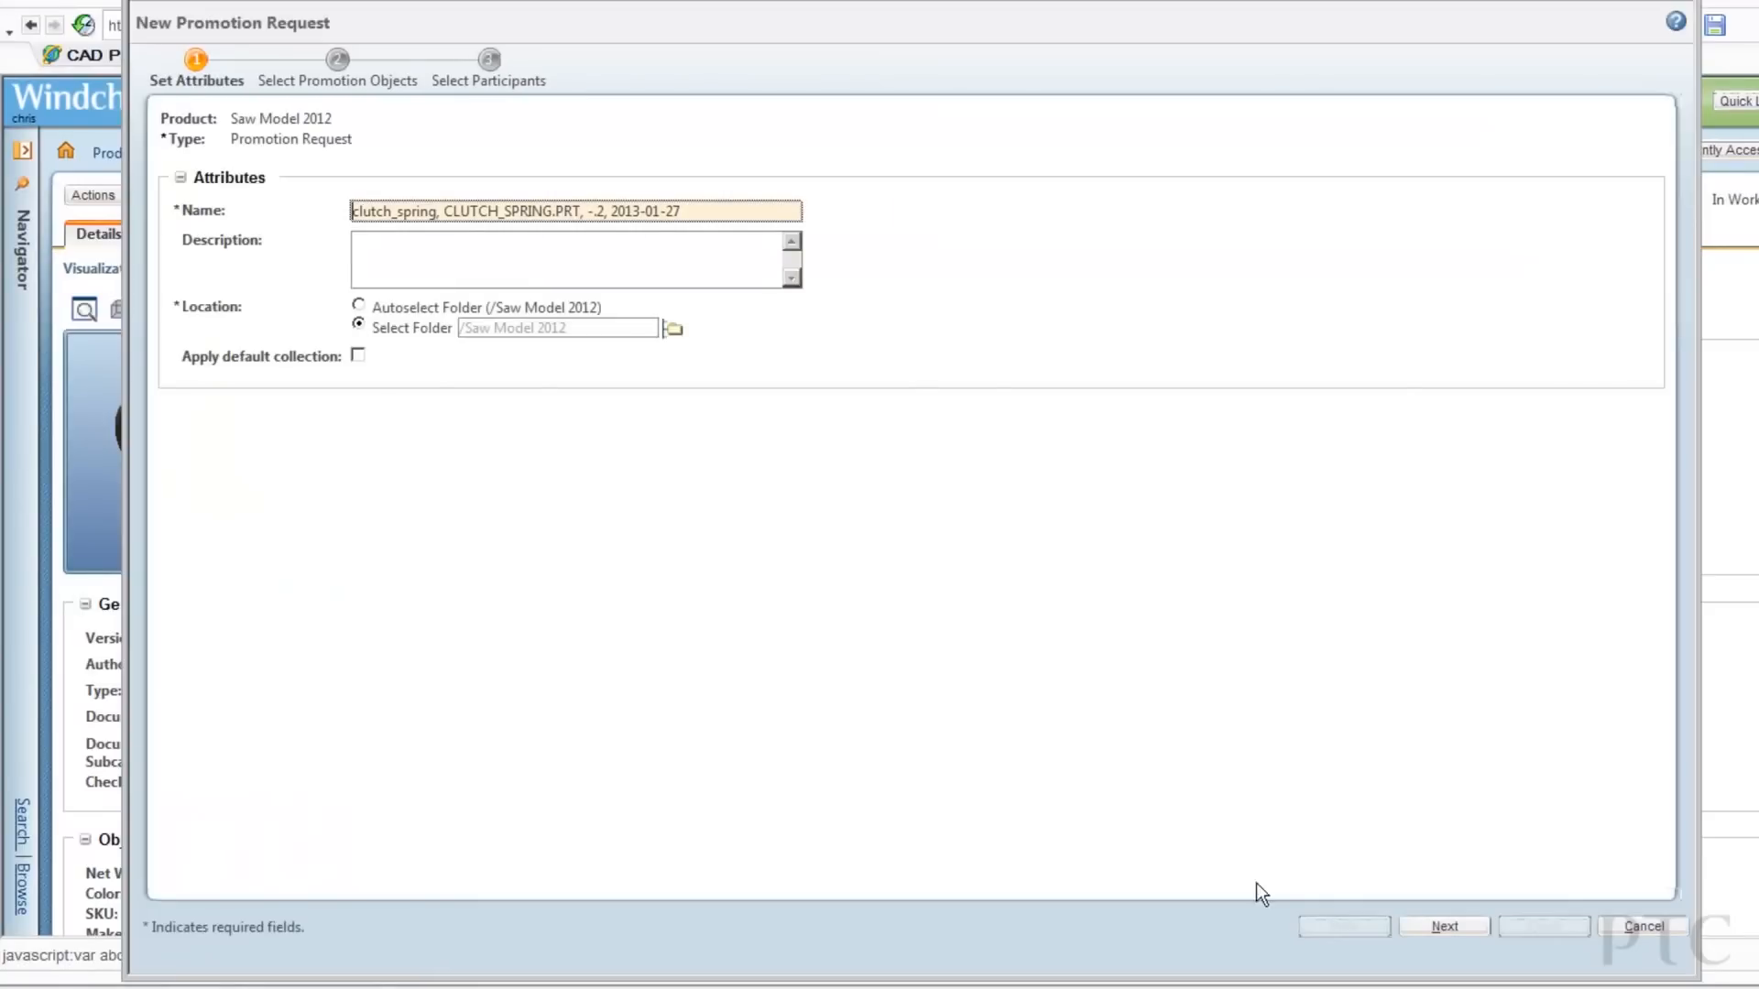
left_click(1422, 927)
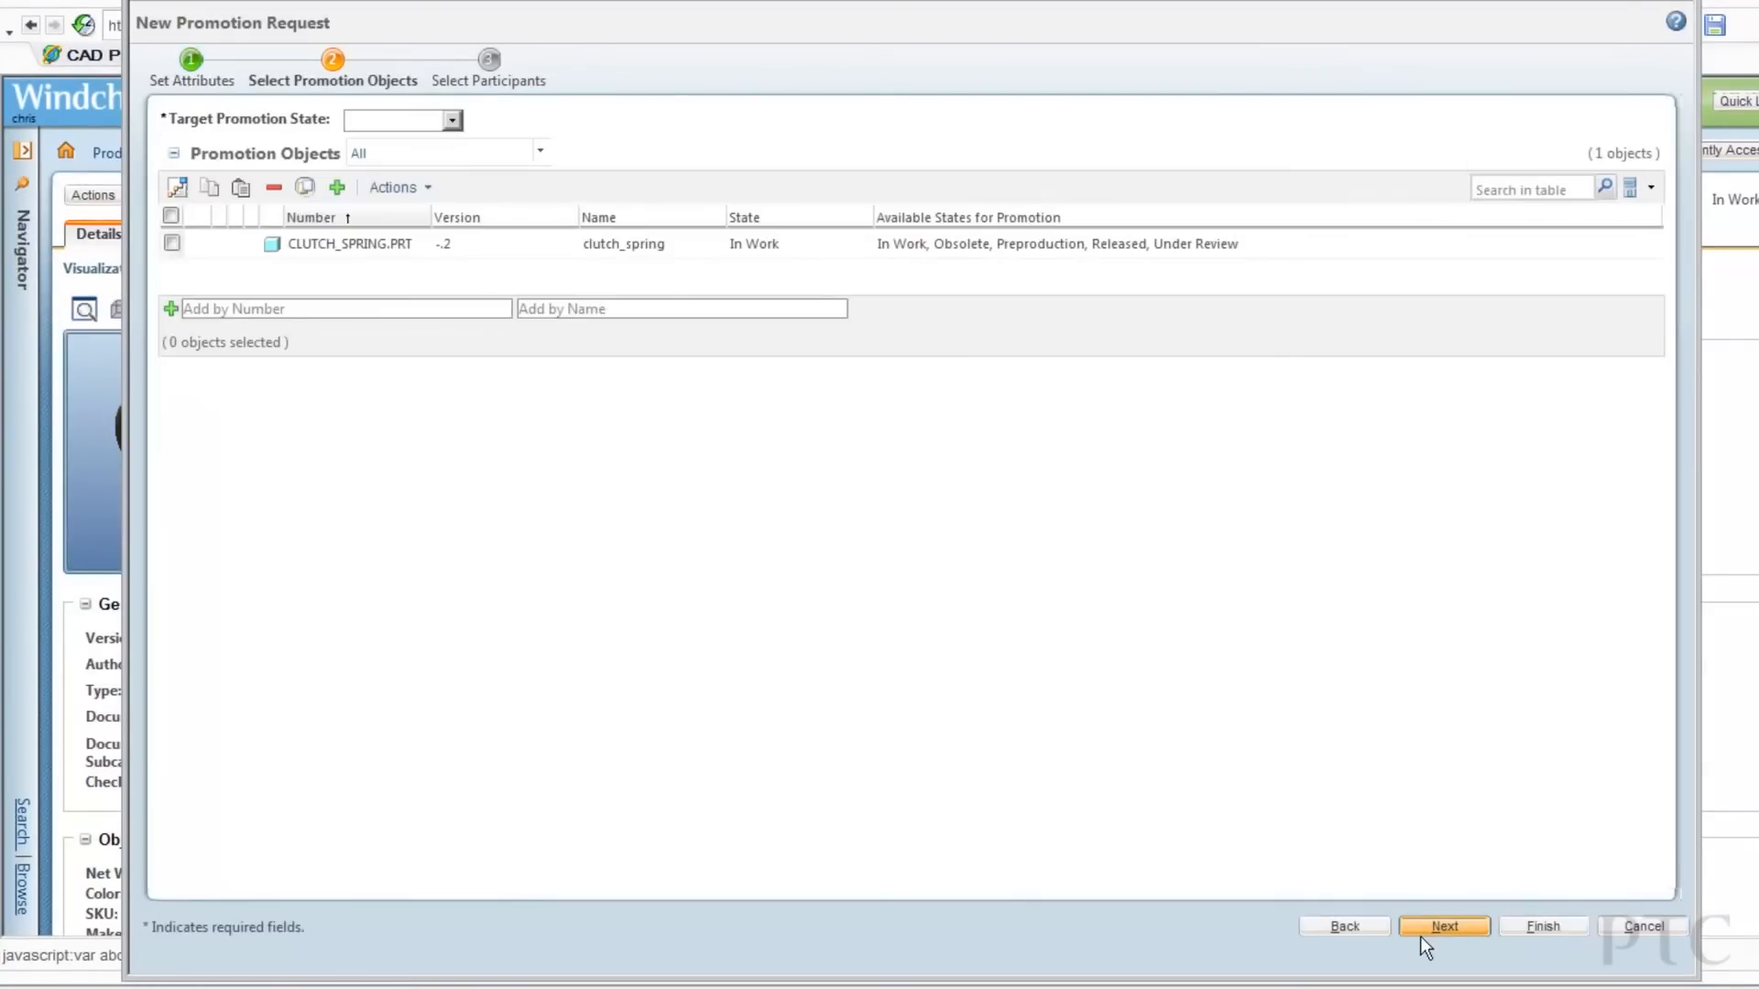
left_click(450, 120)
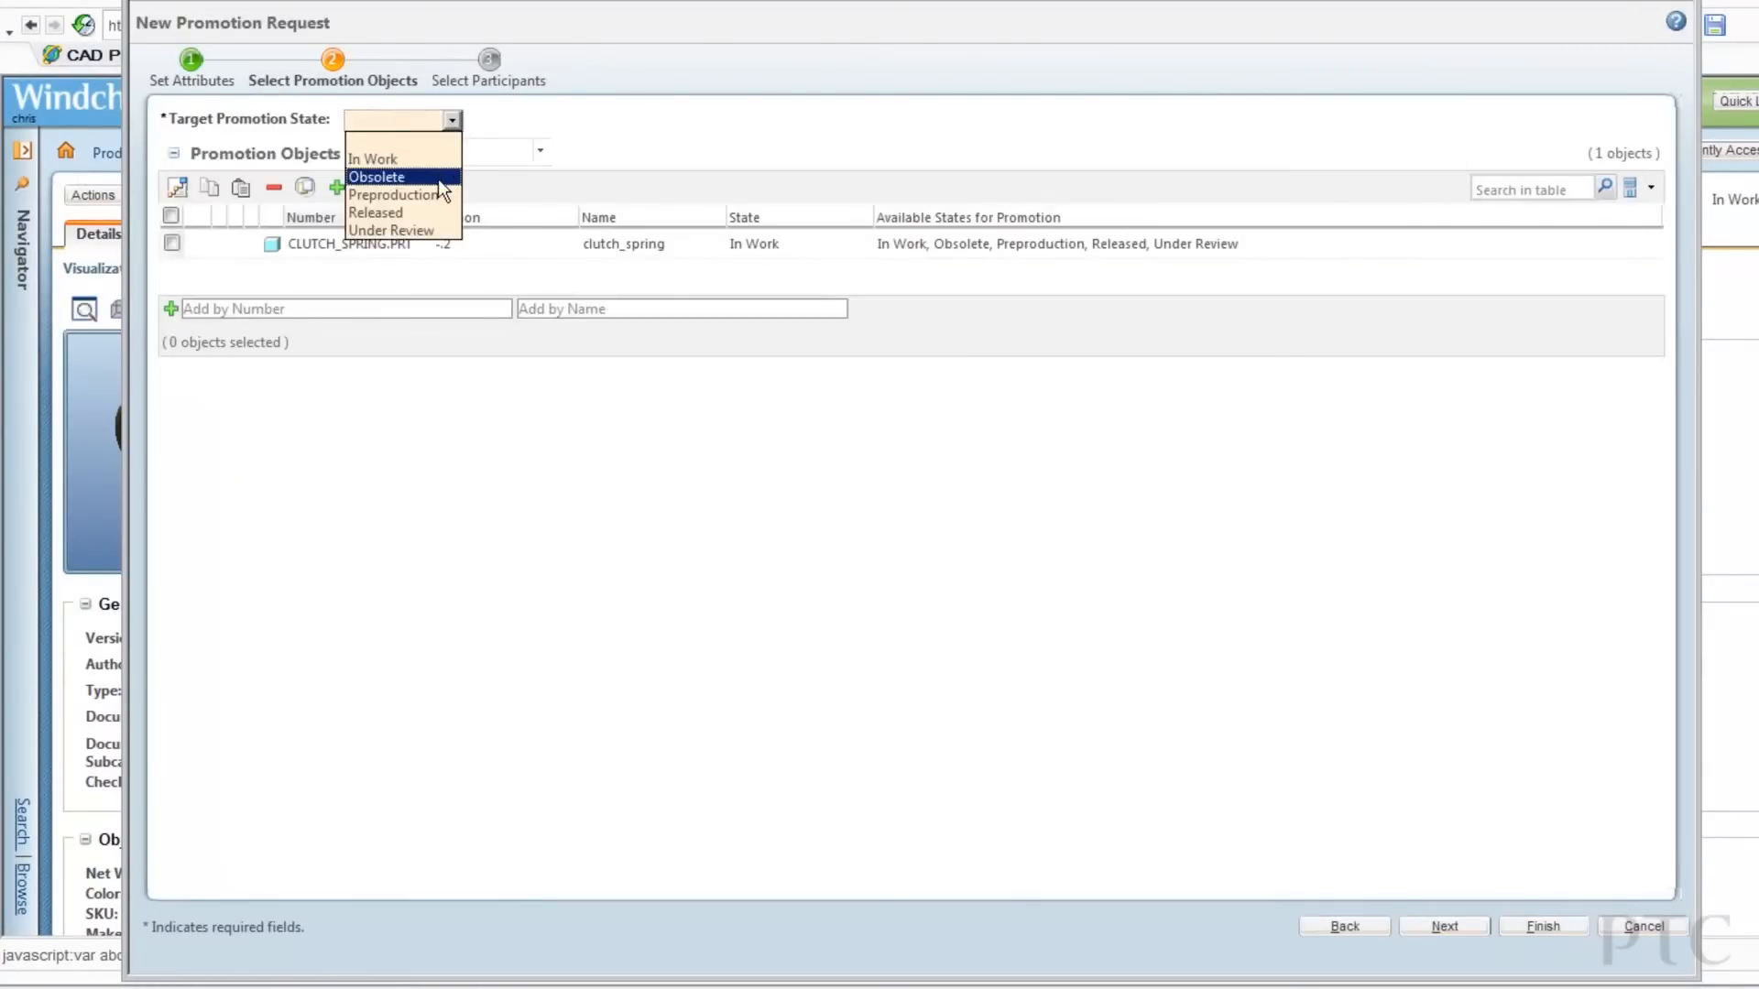
left_click(441, 213)
left_click(171, 243)
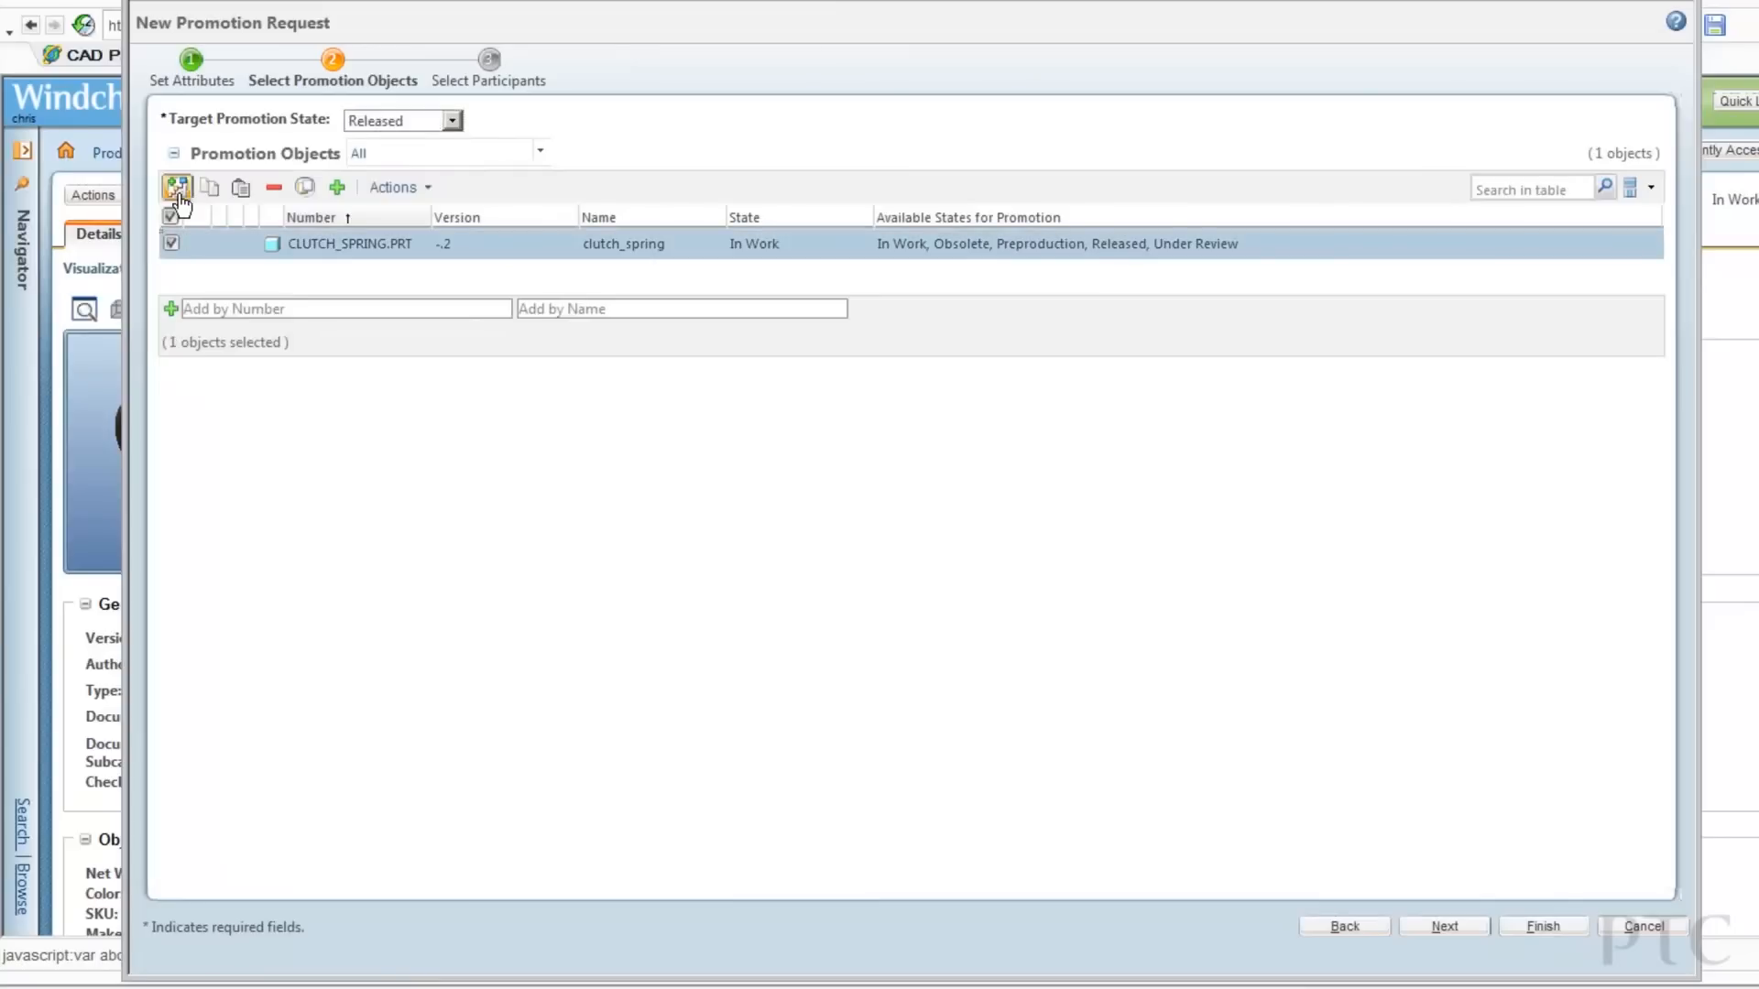
left_click(1439, 926)
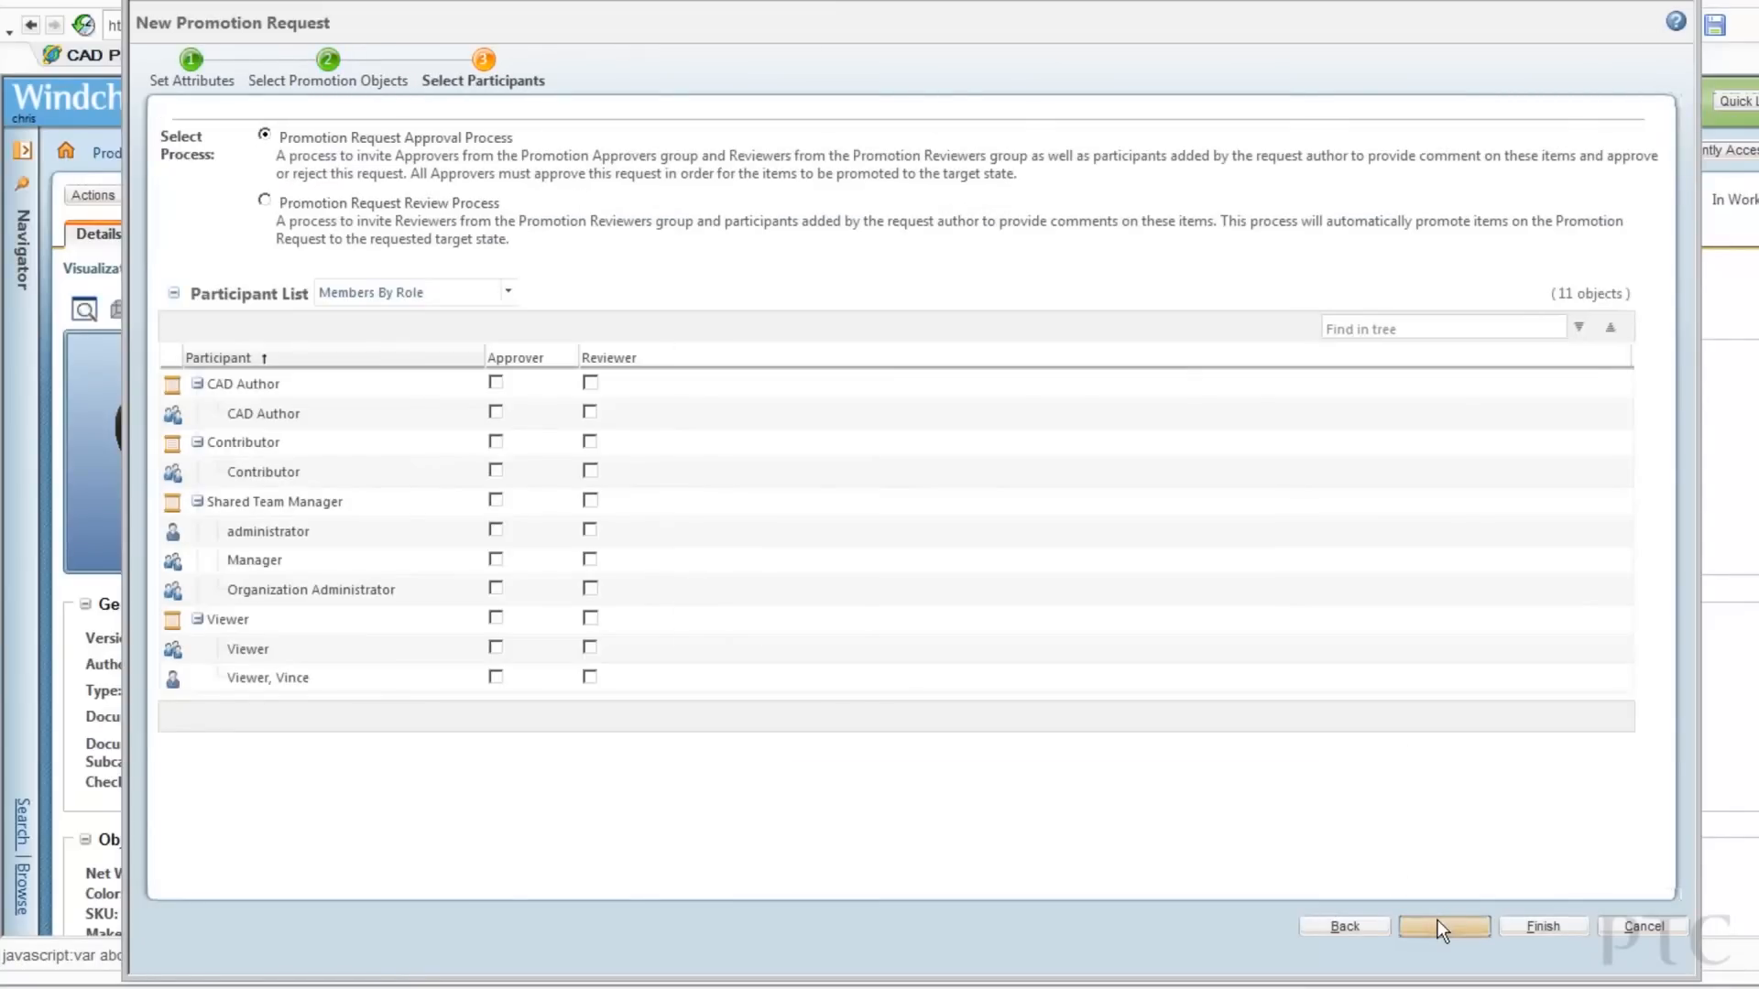
left_click(496, 559)
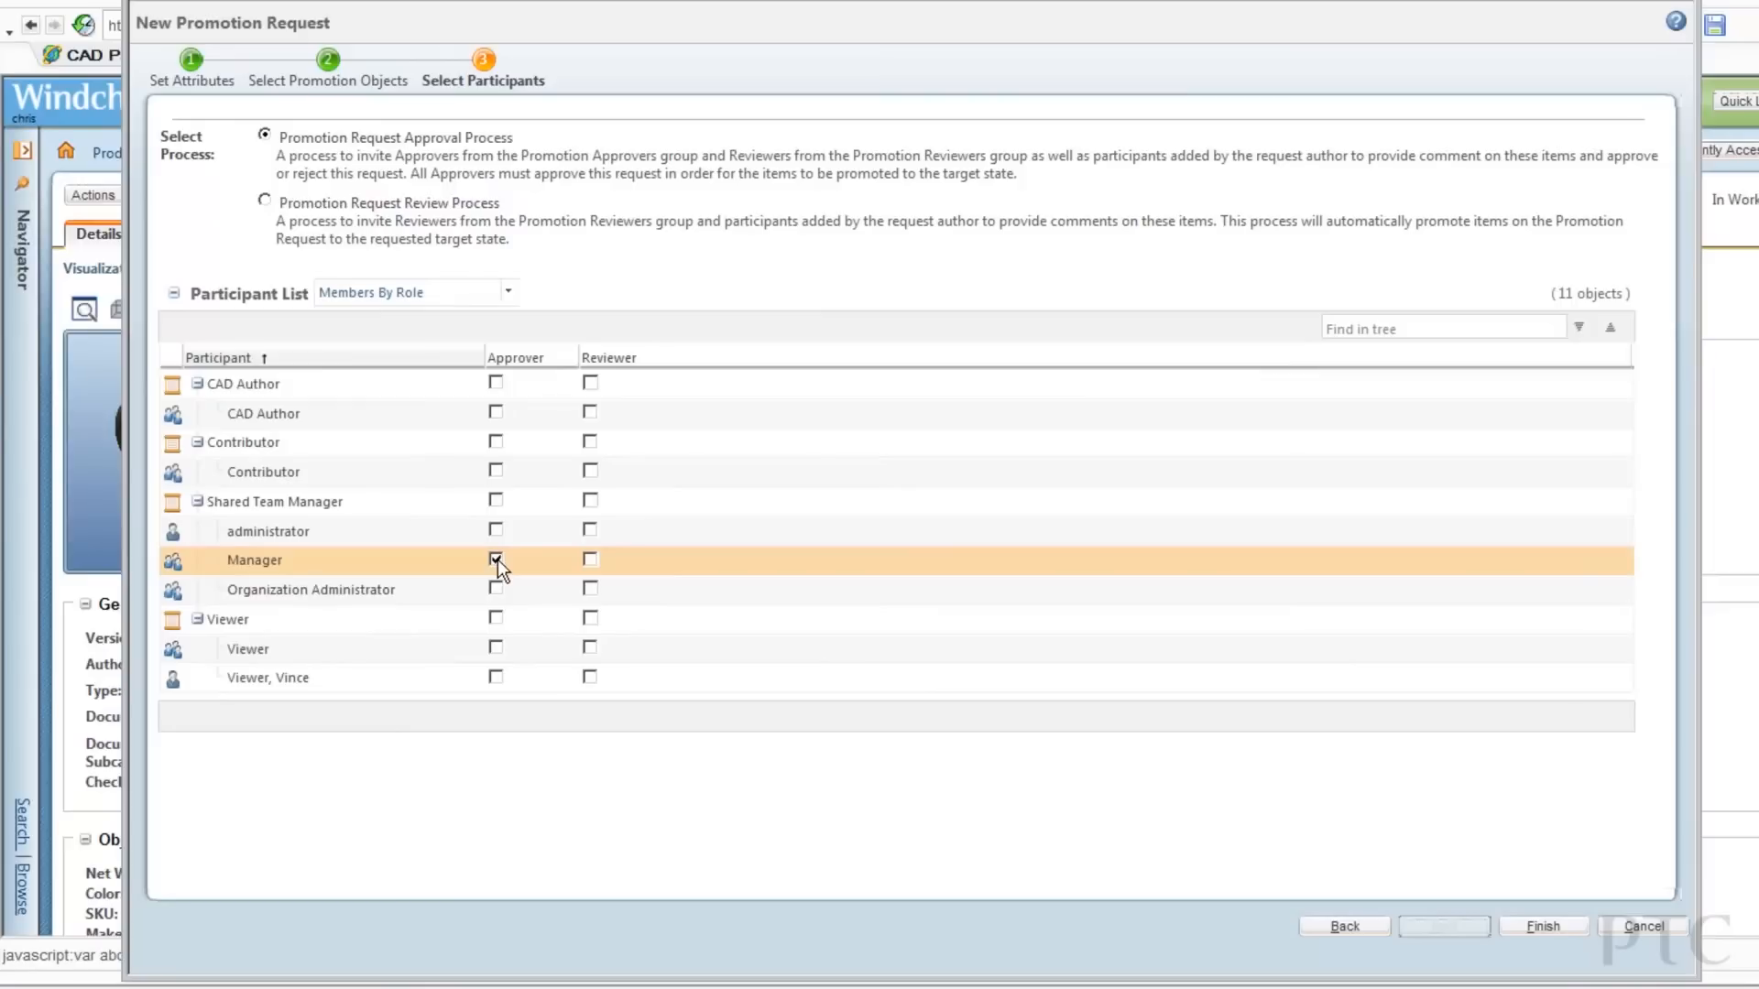
left_click(1543, 926)
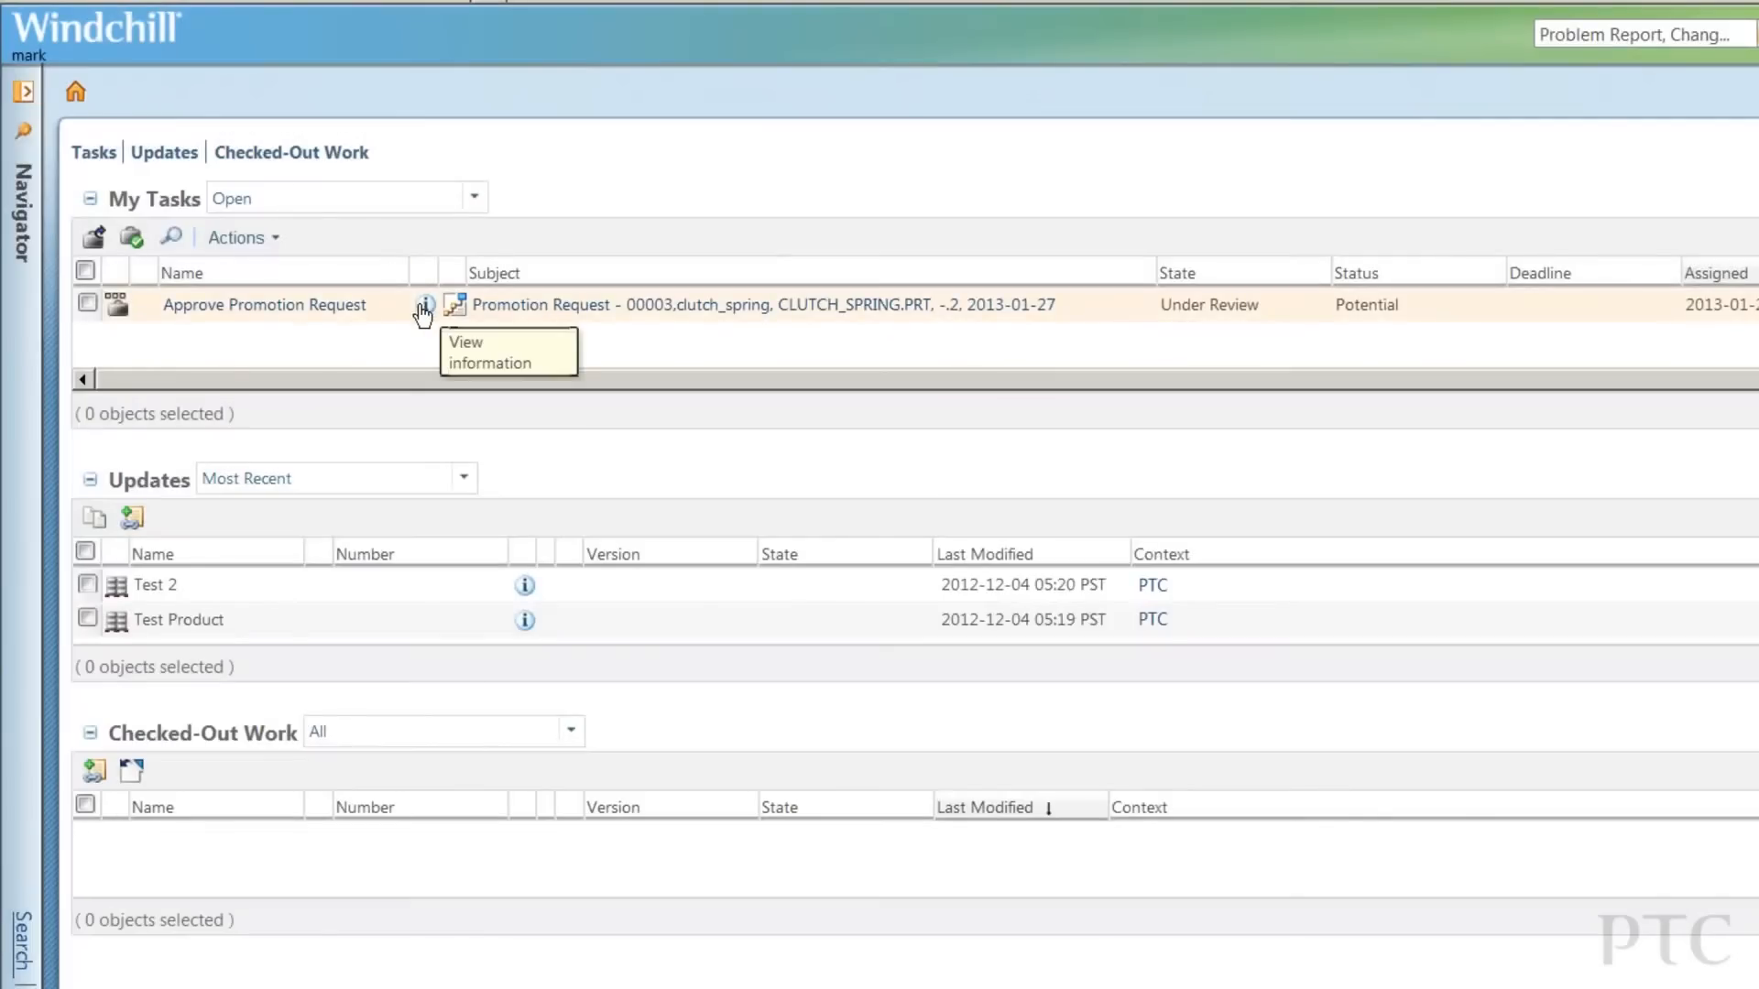
Open the Approve Promotion Request task details and enter the comment 'Looks good!'.
left_click(421, 303)
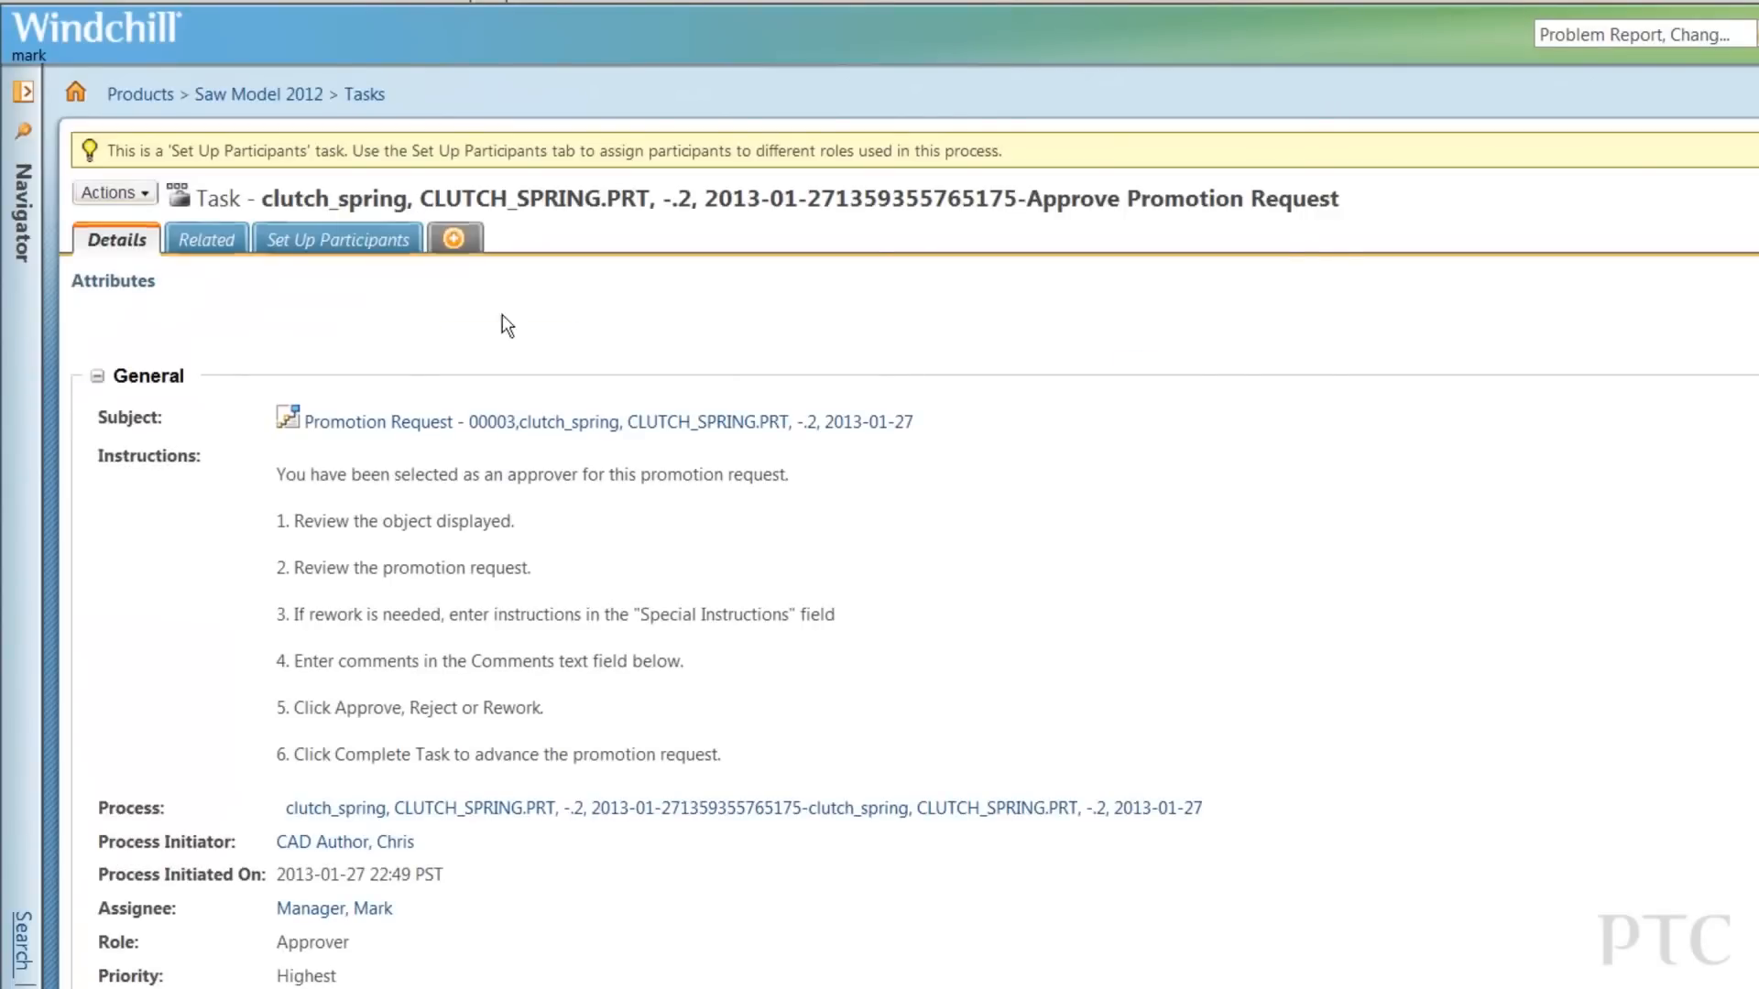
scroll(913, 644, "down", 5)
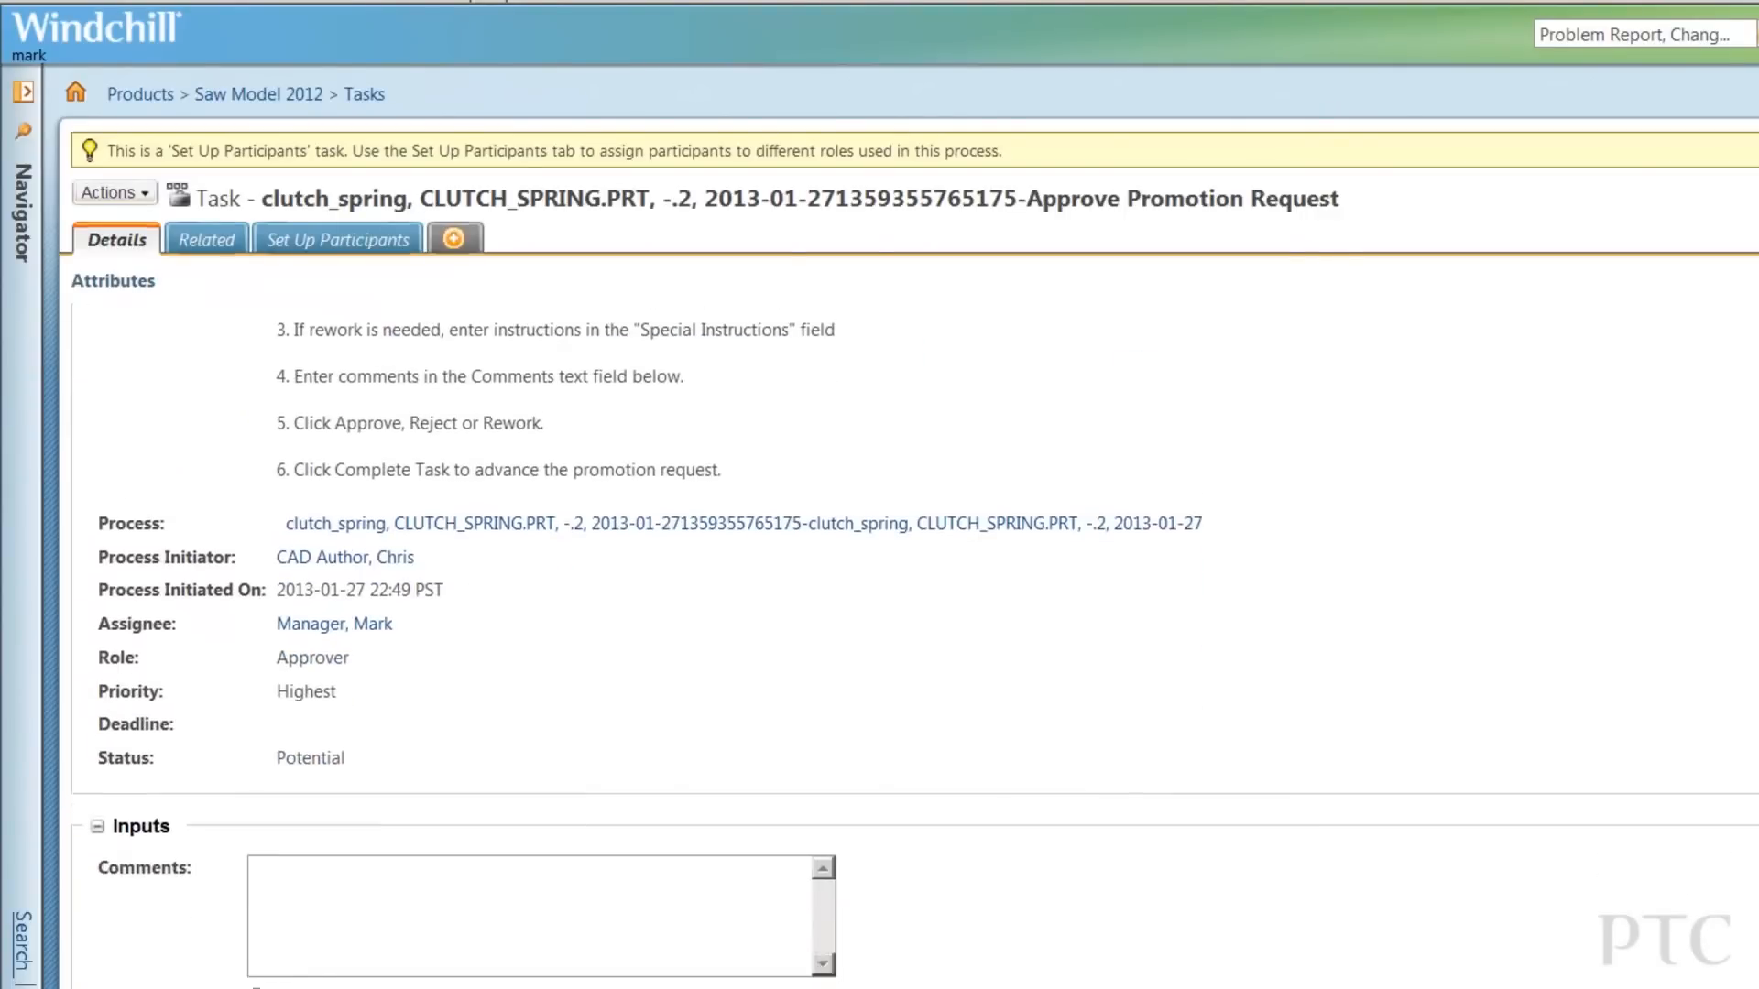
left_click(389, 820)
type("Looks good!")
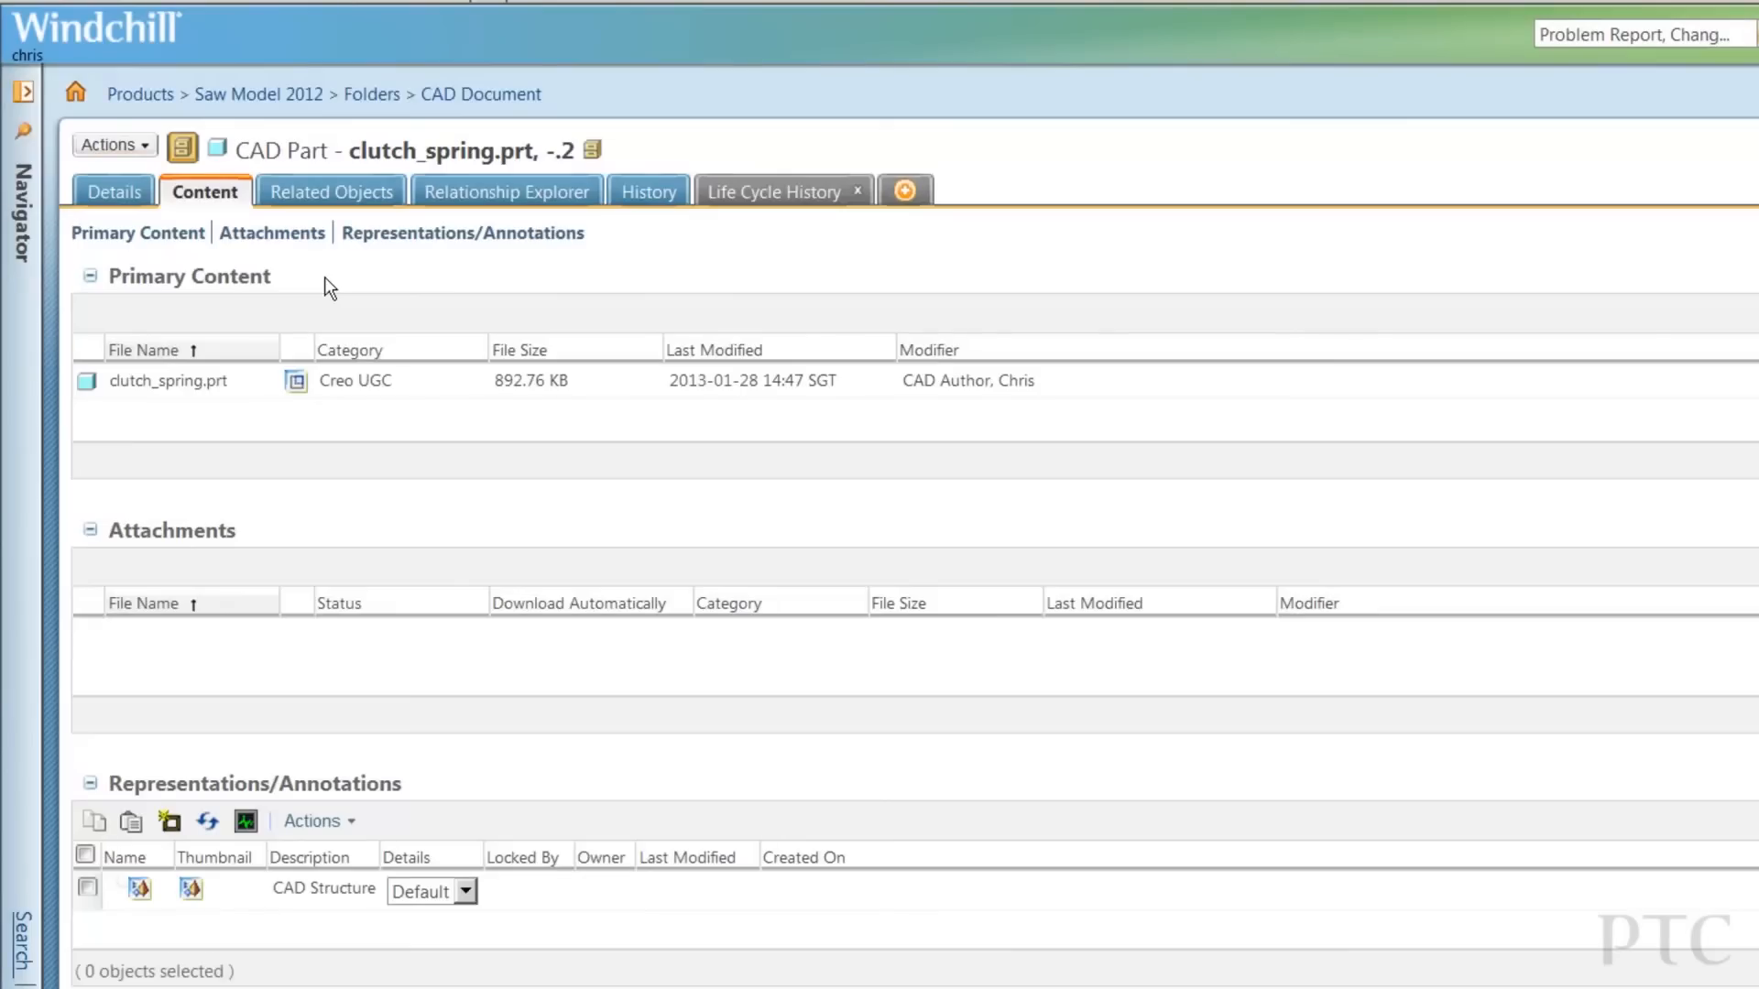
Open clutch_spring.prt's Life Cycle History tab and scroll to the Maturity and Life Cycle History tables.
left_click(786, 198)
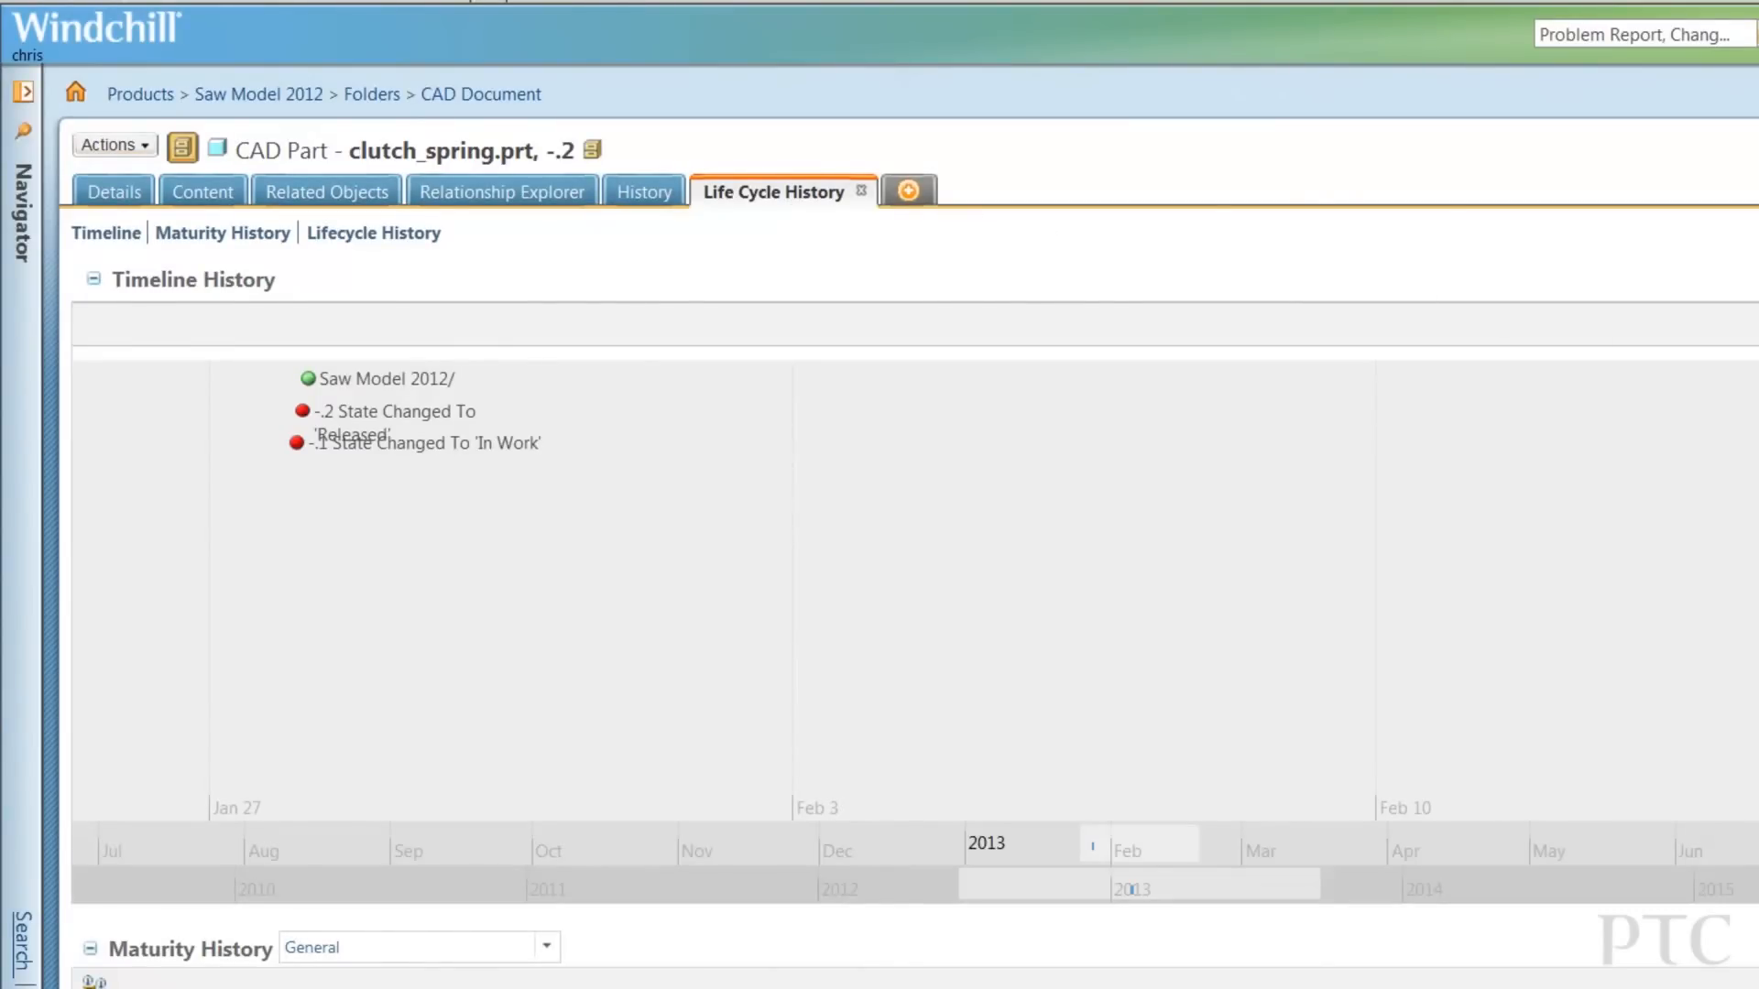
scroll(916, 623, "down", 3)
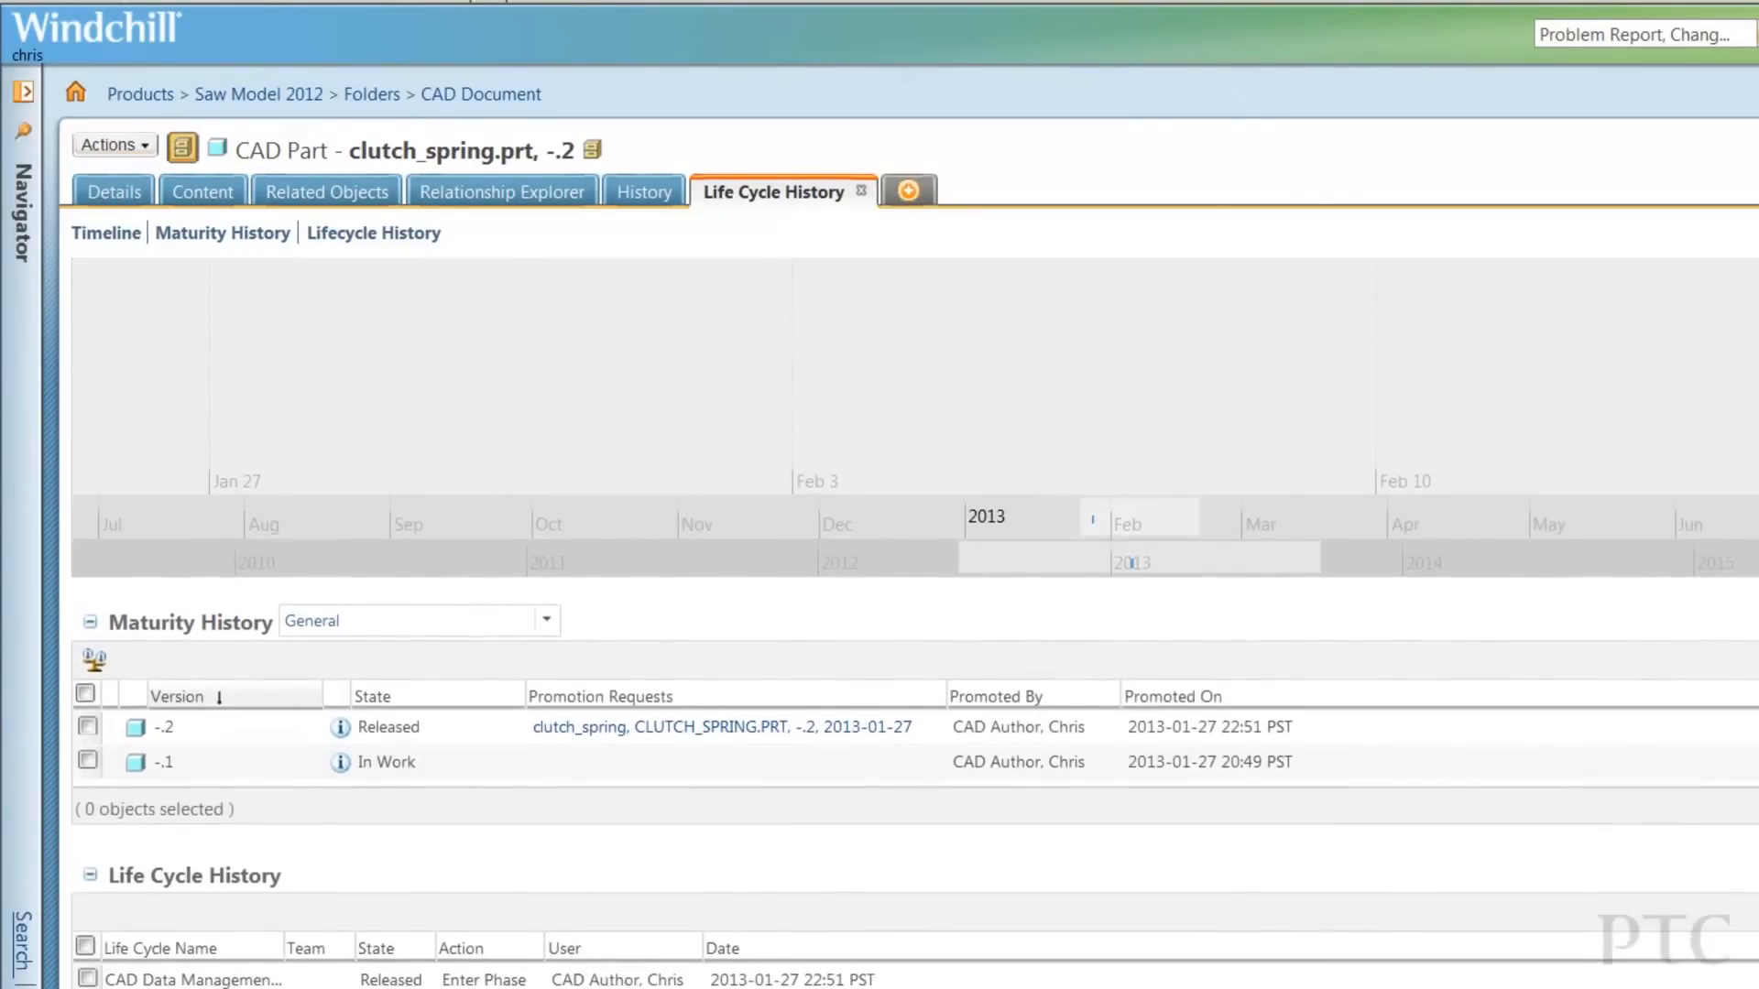
scroll(916, 623, "down", 2)
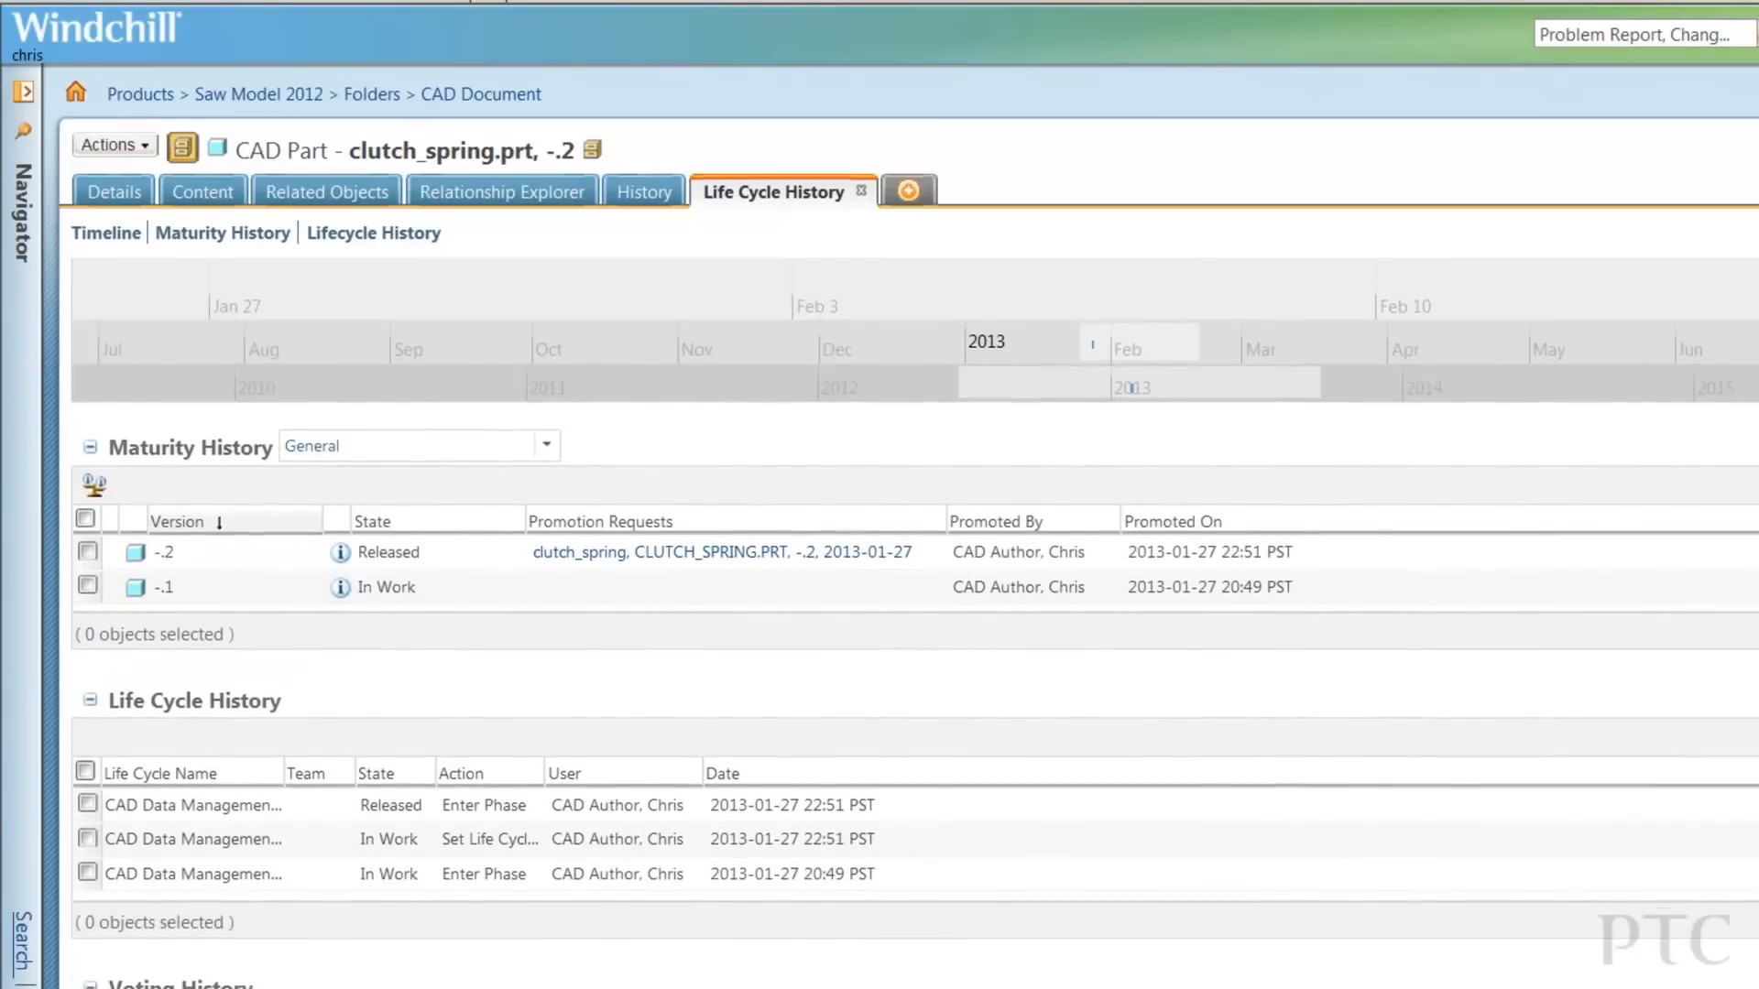
scroll(916, 622, "down", 2)
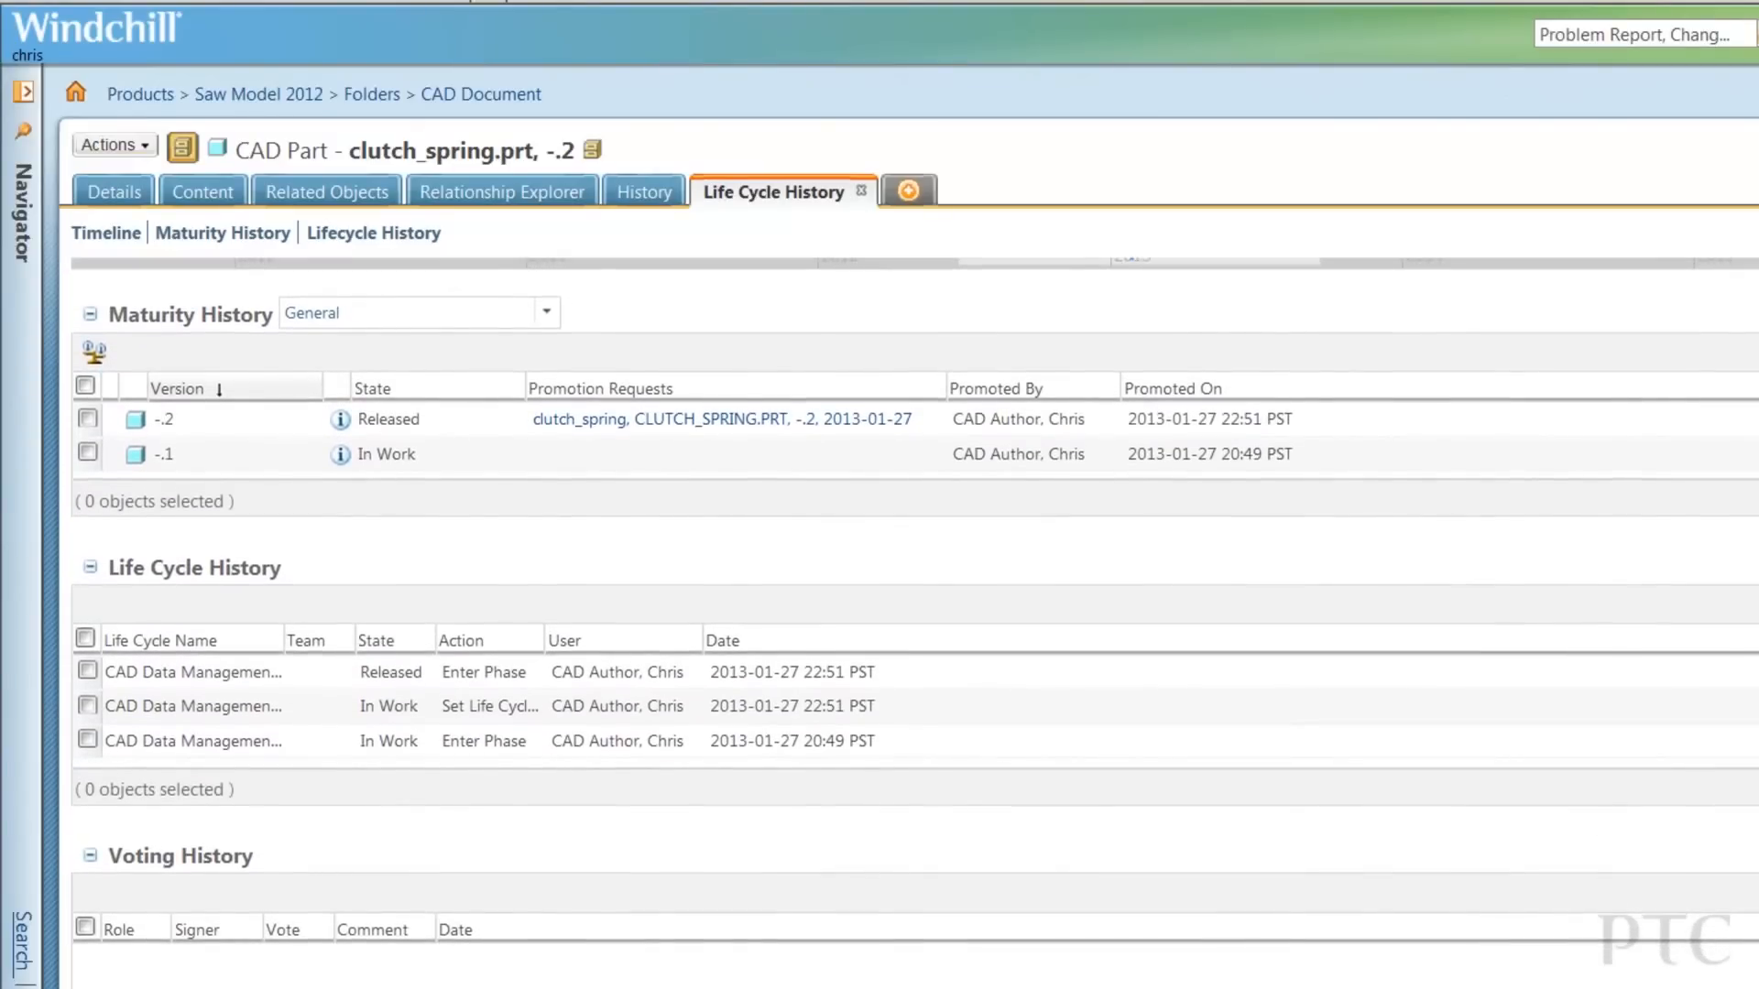